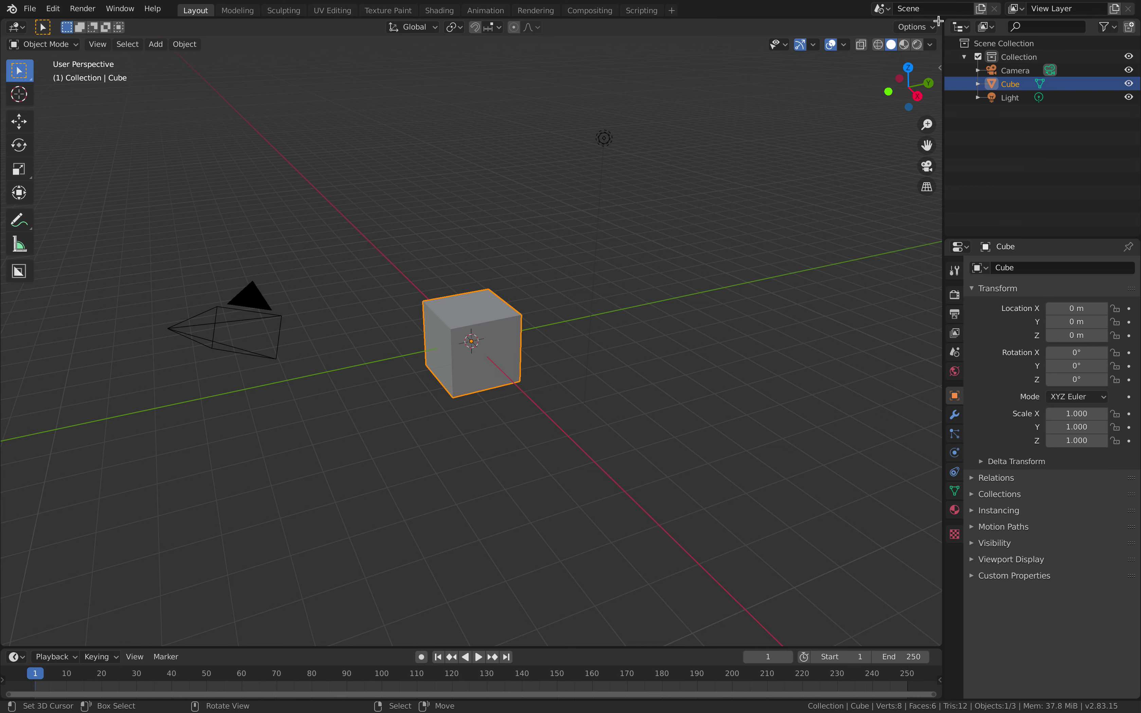
Split the view into two stacked areas, delete the default objects, and make the top a Sverchok editor
drag(938, 23, 894, 345)
key(a)
key(x)
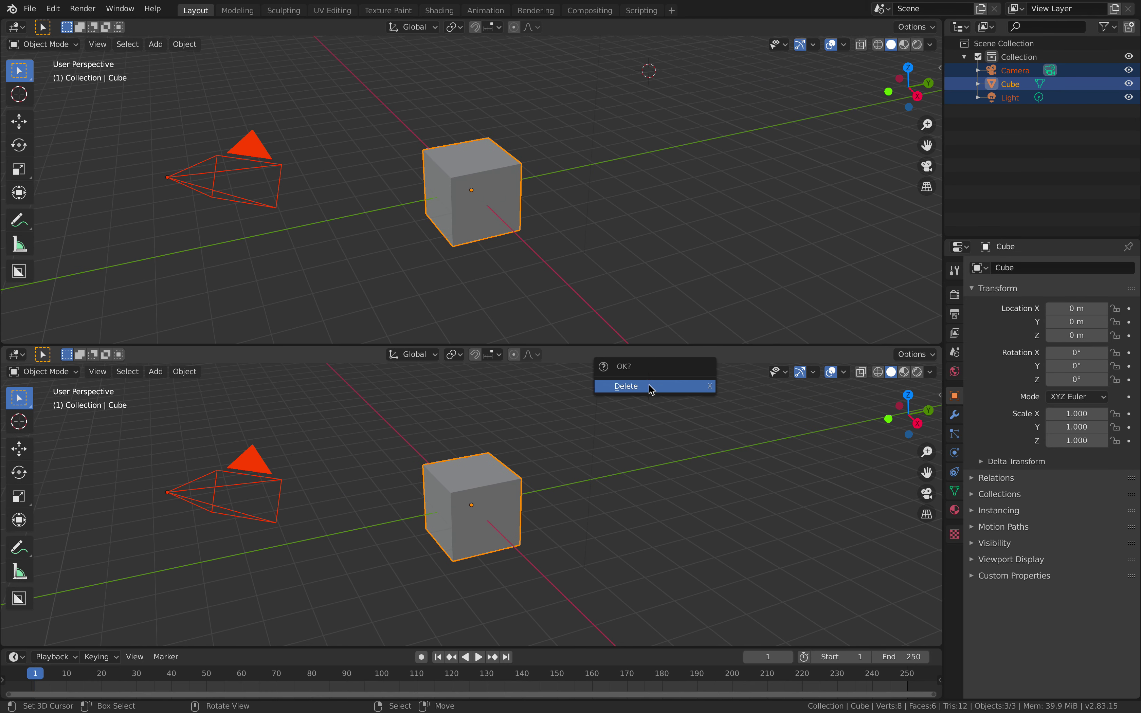
click(650, 388)
click(18, 28)
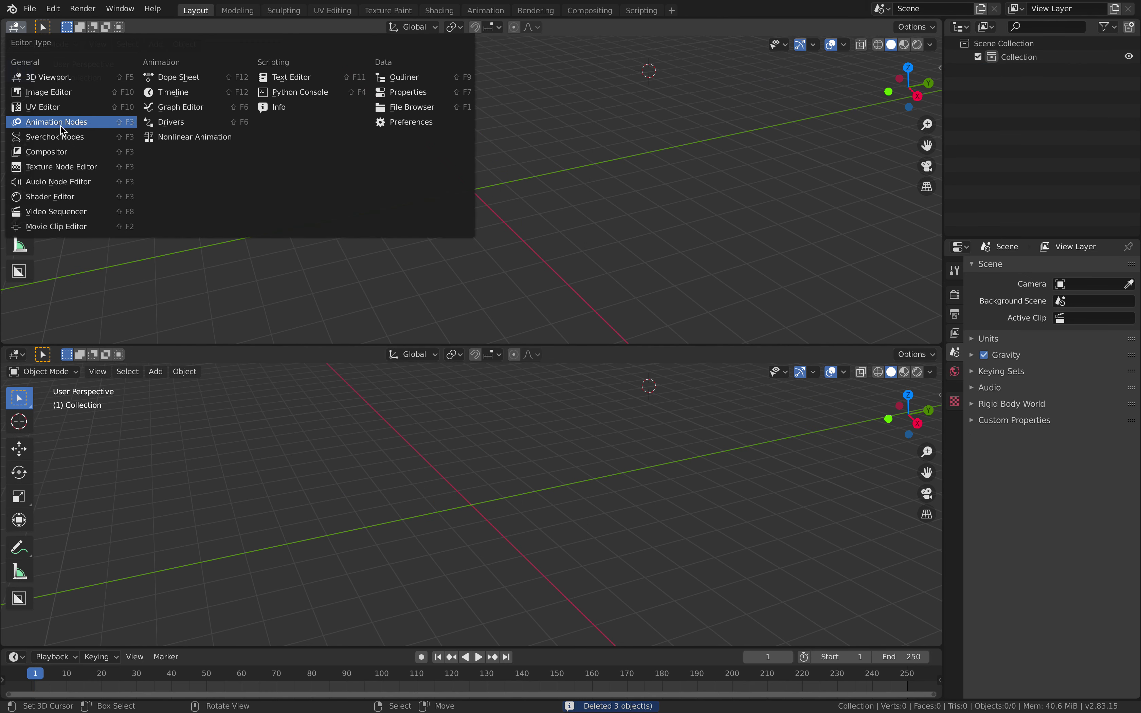
click(33, 124)
Create a new Sverchok node tree and add a Cast to Sphere node
click(467, 27)
key(shift+a)
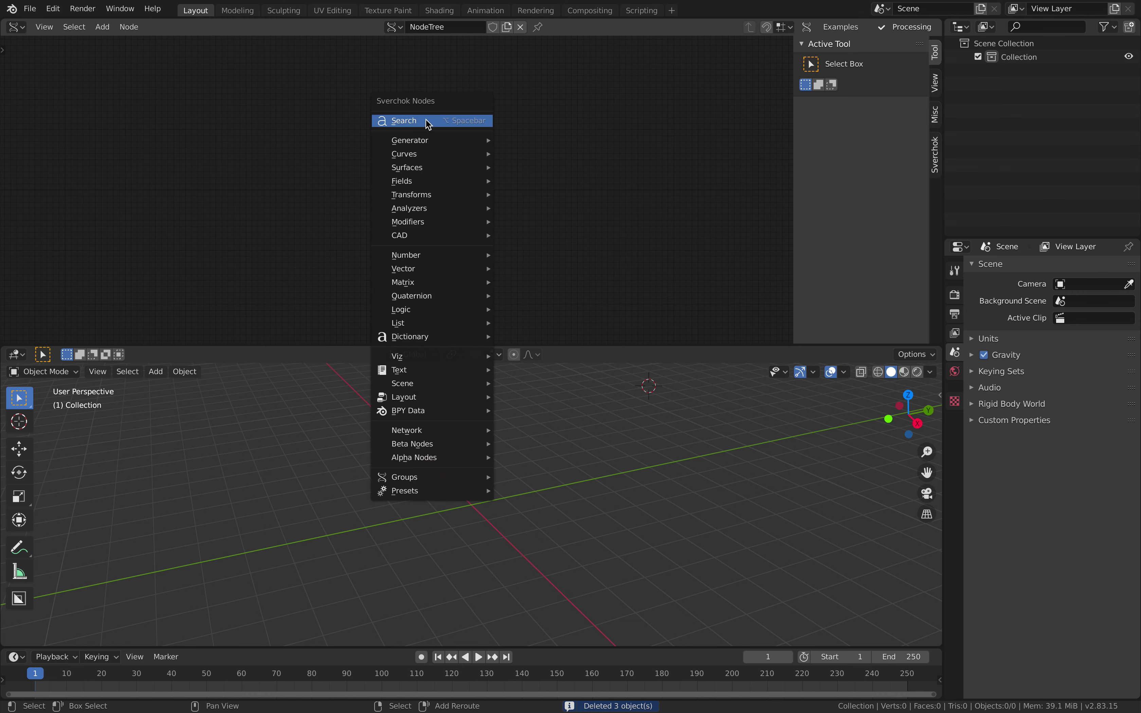
click(429, 119)
text(cast)
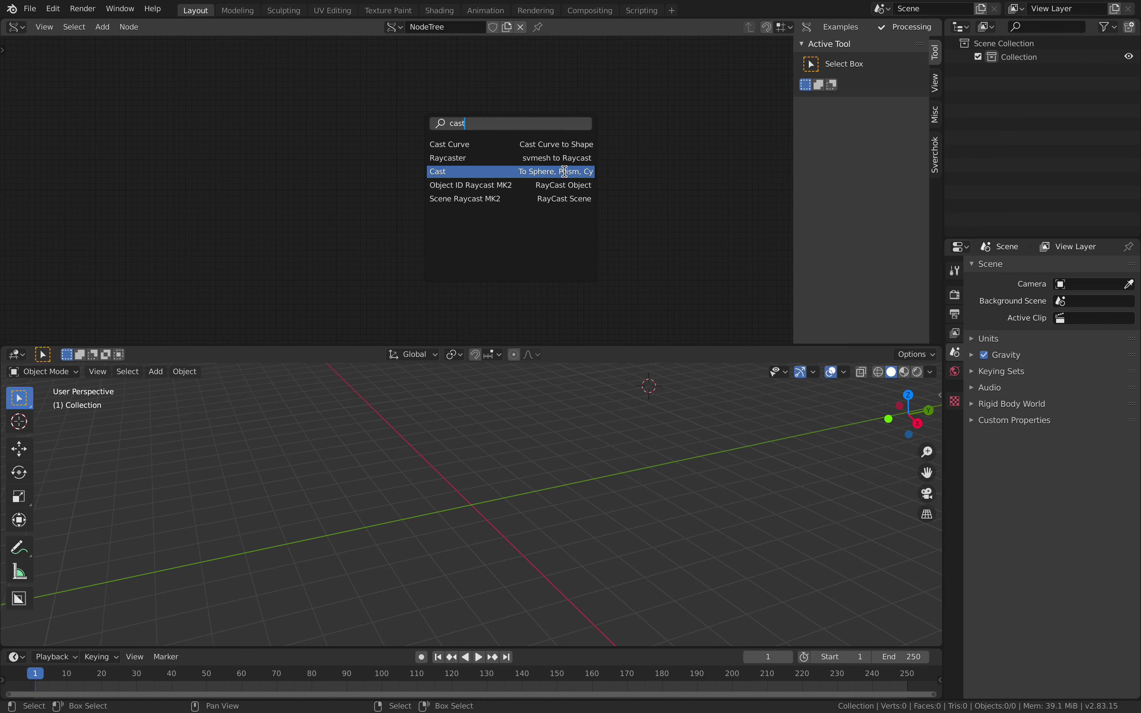
click(580, 171)
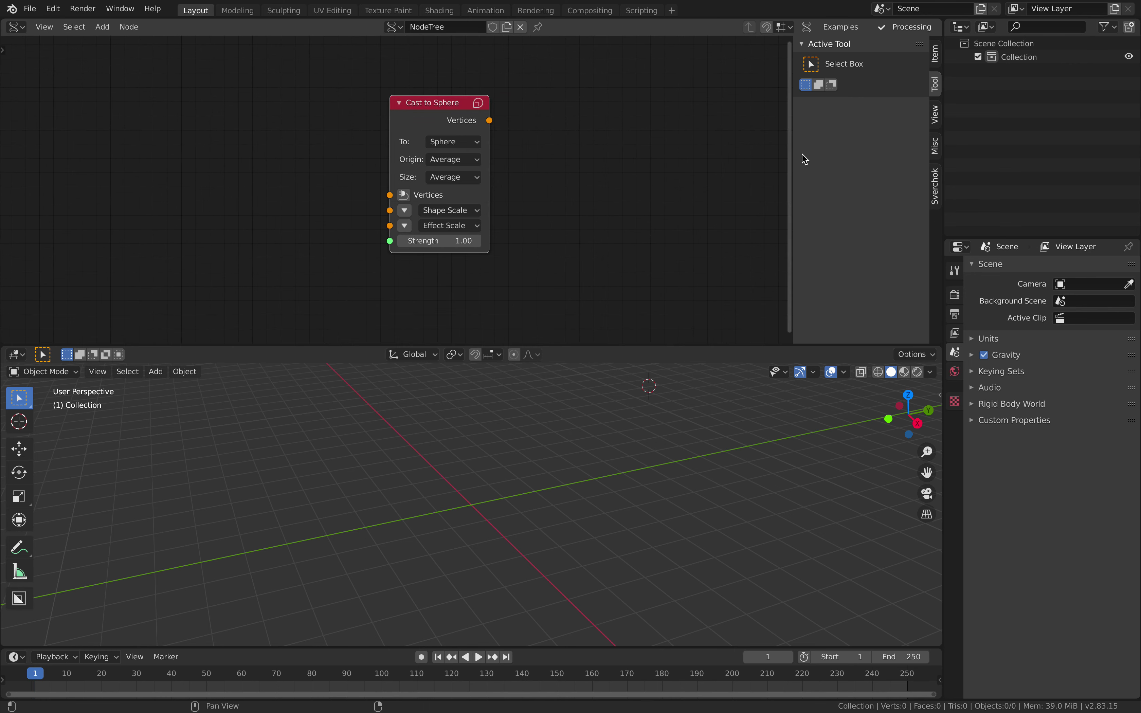
key(n)
middle_drag(731, 157, 725, 160)
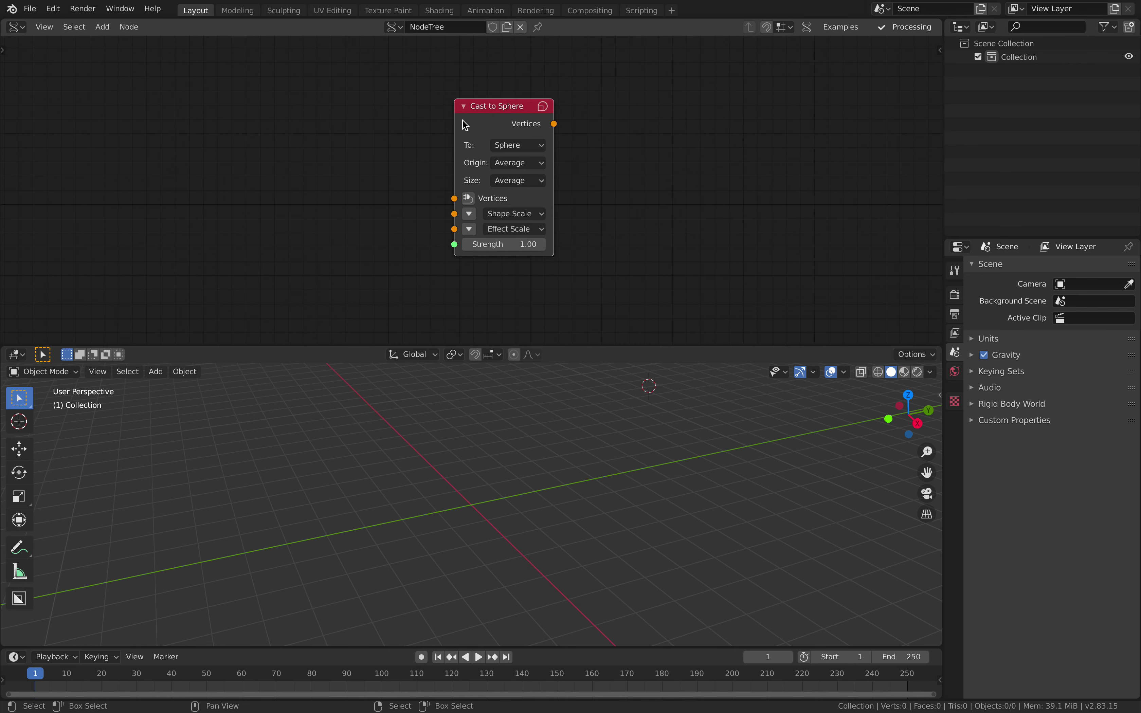
drag(455, 122, 426, 121)
click(338, 94)
middle_drag(418, 121, 413, 118)
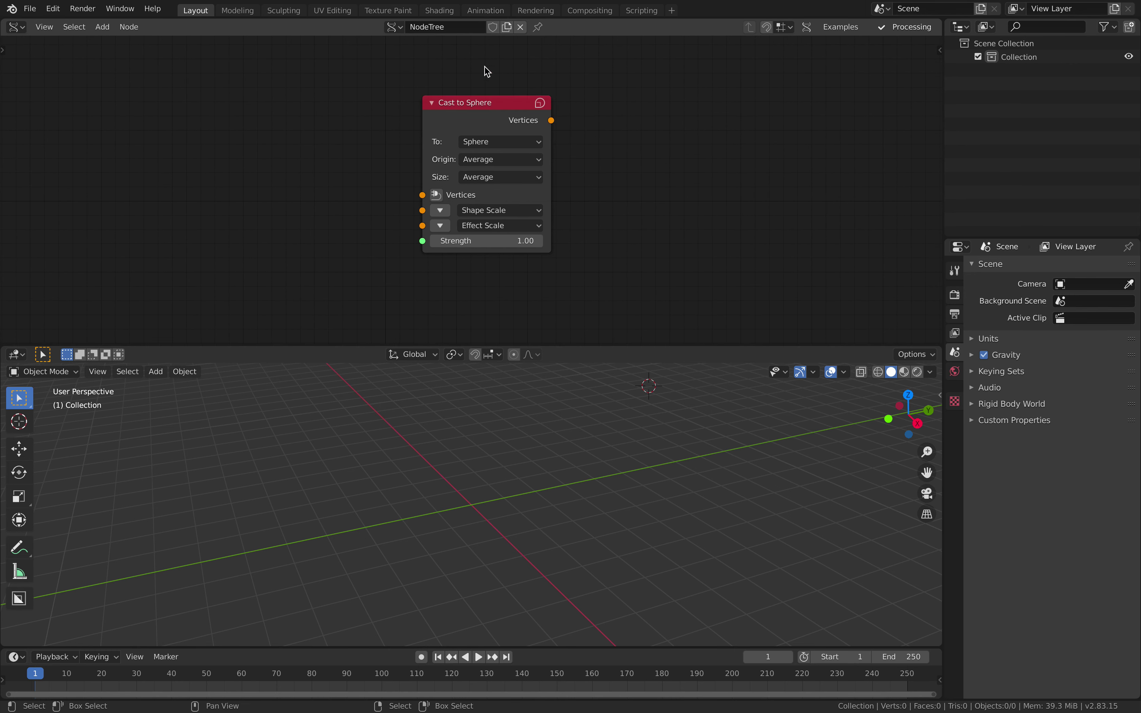
Add a Suzanne node and link its vertices into the Cast node
key(alt+space)
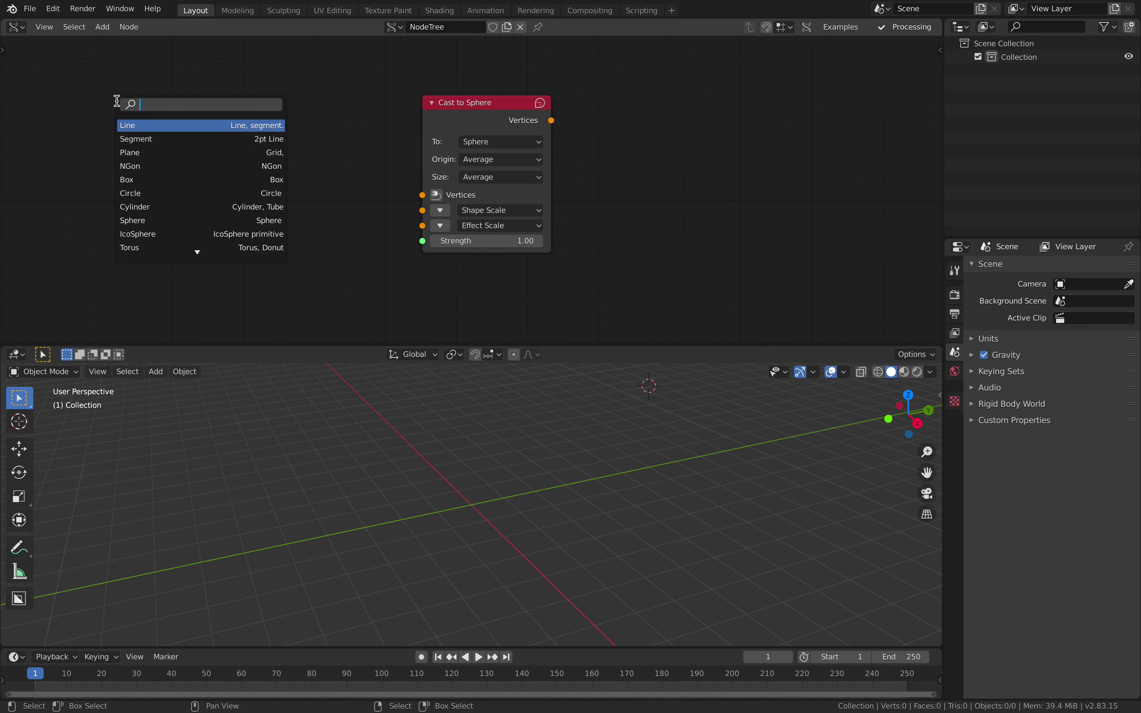
text(suz)
key(Return)
click(227, 121)
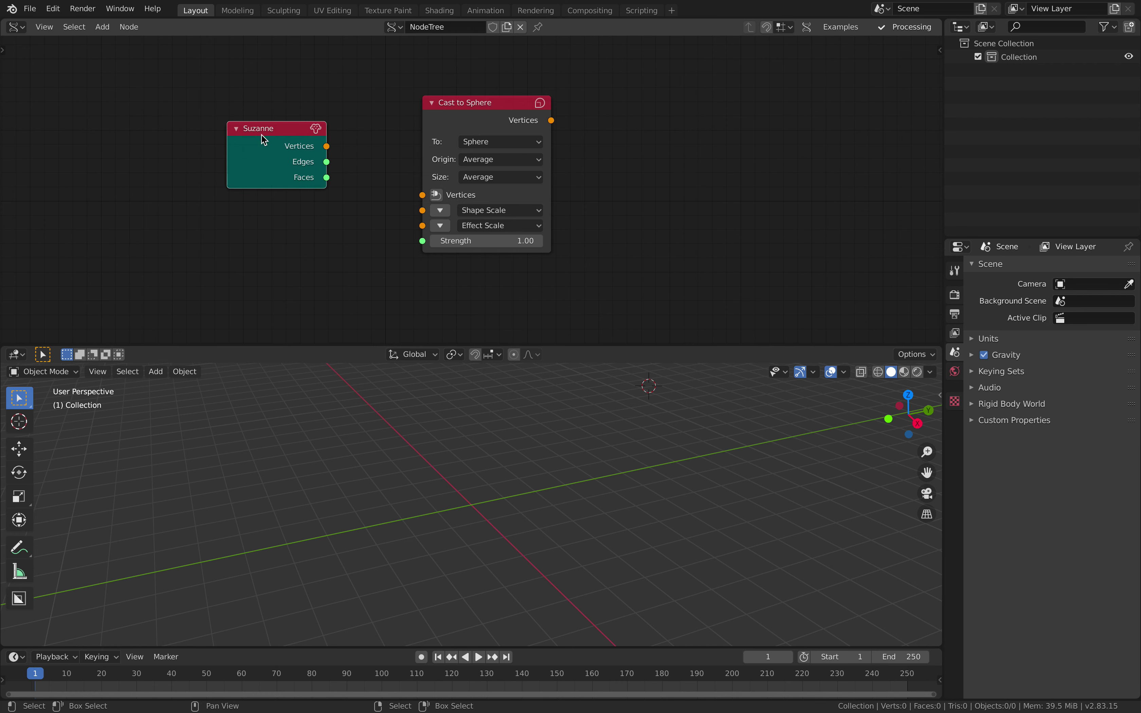
shift+click(476, 116)
key(f)
drag(512, 115, 491, 82)
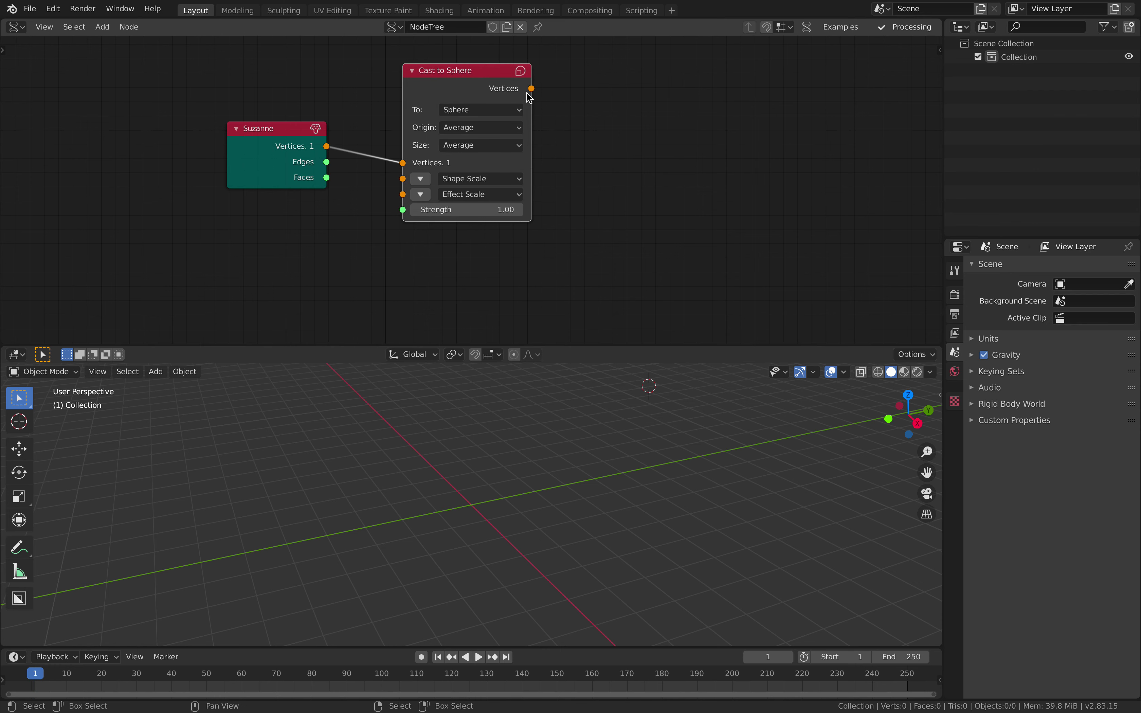
middle_drag(617, 106, 572, 128)
Add a Viewer Draw Mk3 node fed by the Cast node's vertices
key(alt+space)
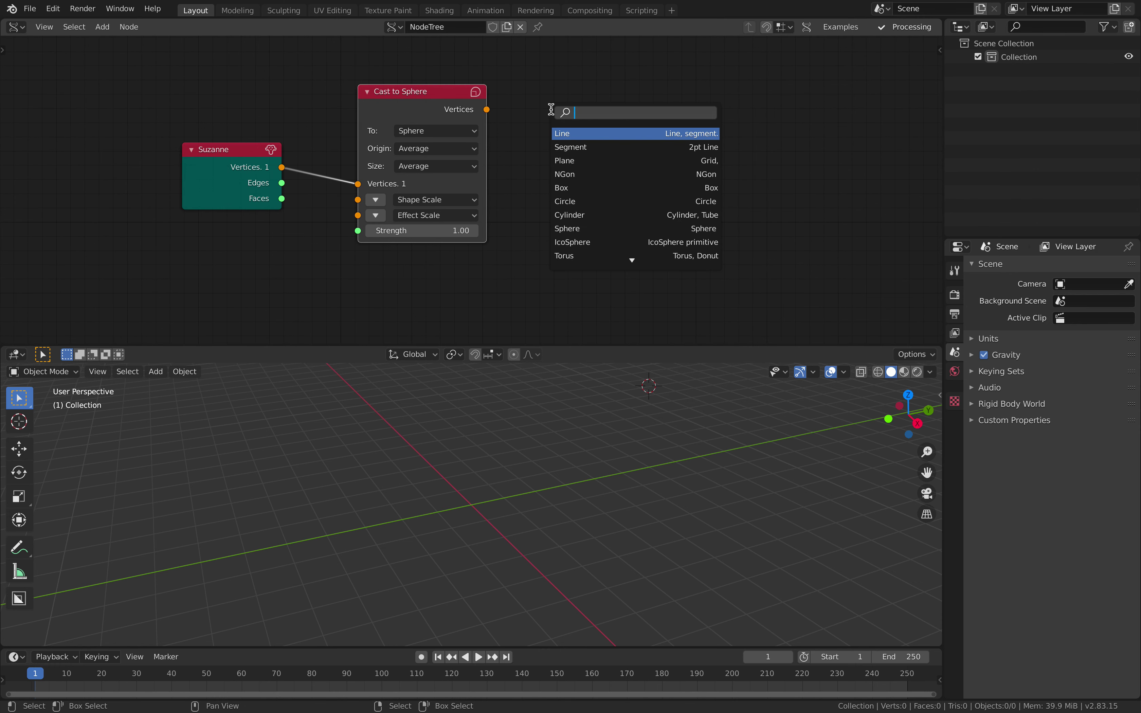
text(viewer)
key(Return)
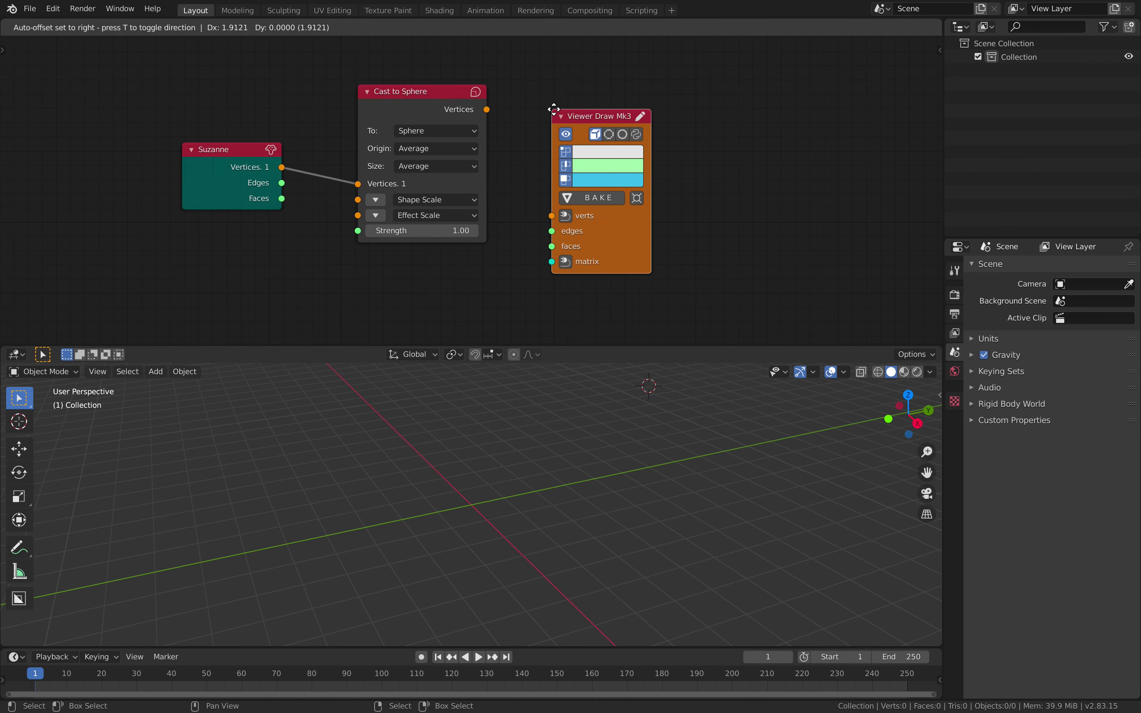
click(554, 111)
drag(487, 109, 556, 218)
mouse_move(253, 164)
mouse_down()
mouse_move(248, 205)
mouse_move(566, 257)
mouse_move(594, 248)
mouse_up()
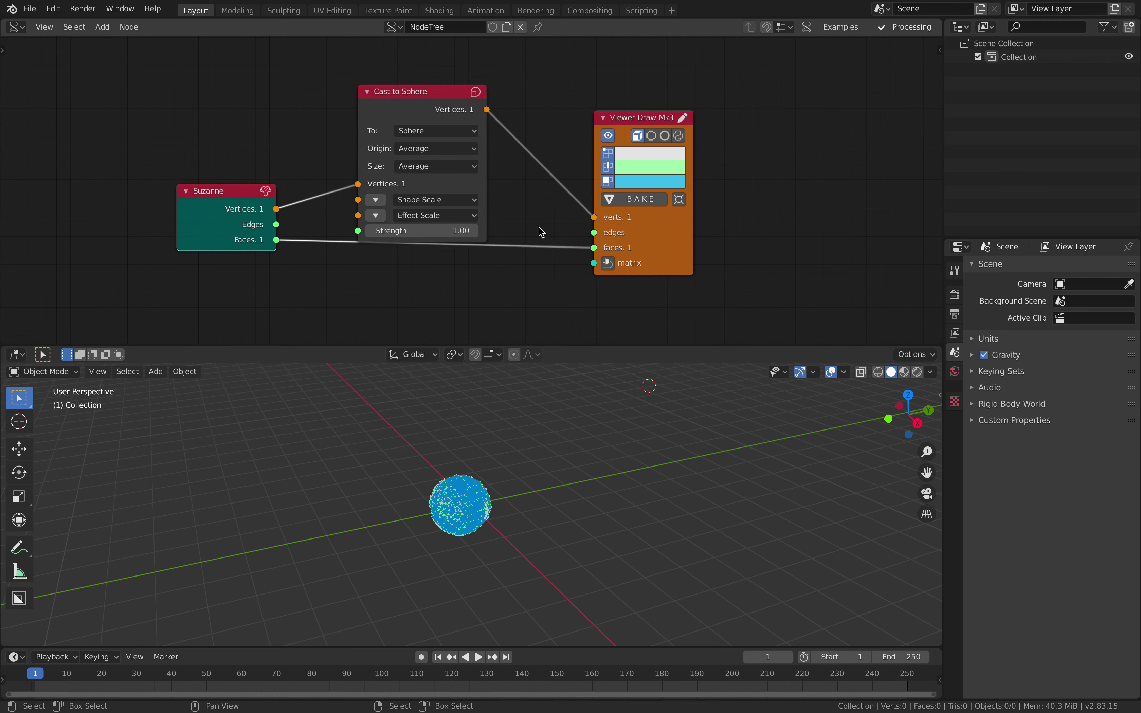
Switch the Cast node's target shape to Cylinder
drag(400, 91, 415, 54)
scroll(376, 57, up, 1)
scroll(519, 490, up, 4)
click(456, 96)
click(456, 132)
click(456, 97)
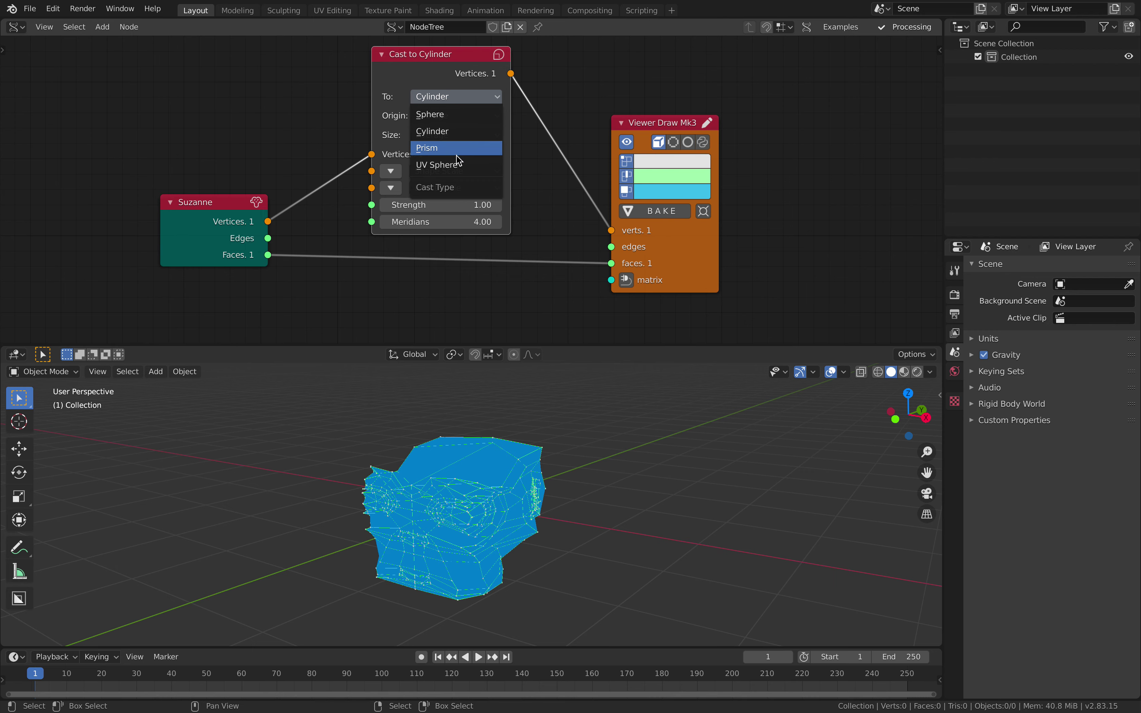
Try casting to a UV Sphere and adjust its Meridians and Strength
click(460, 168)
middle_drag(574, 449, 546, 442)
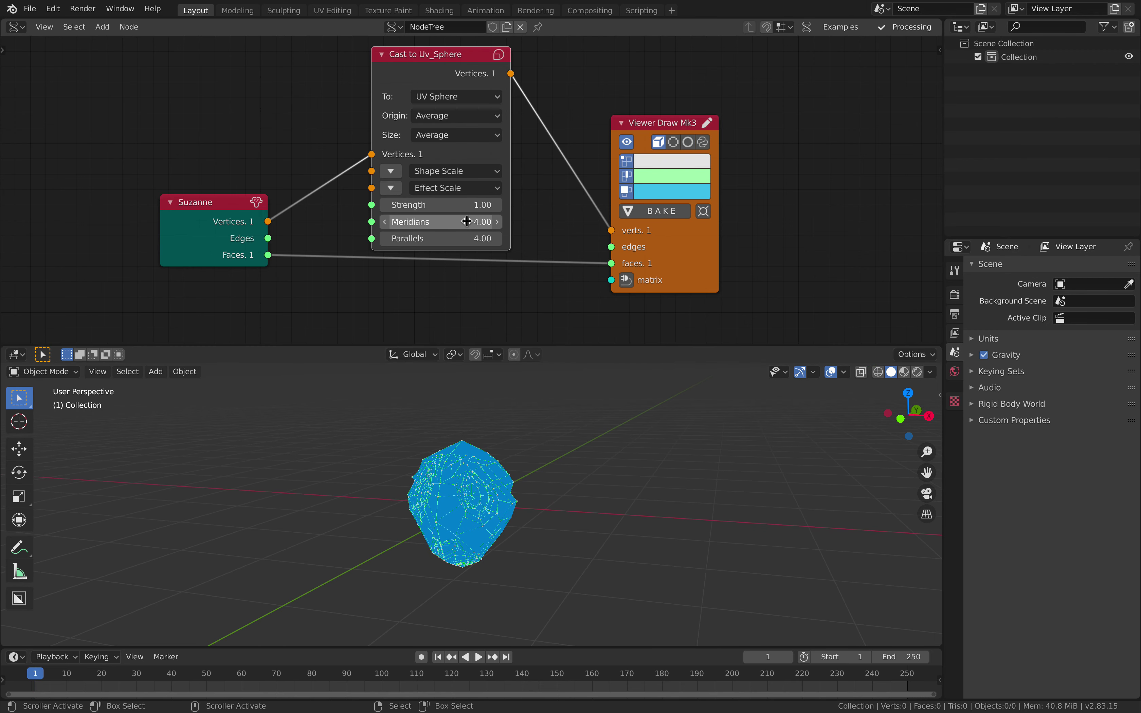
drag(463, 206, 453, 238)
Switch the cast to Prism with Strength 1.30
click(443, 96)
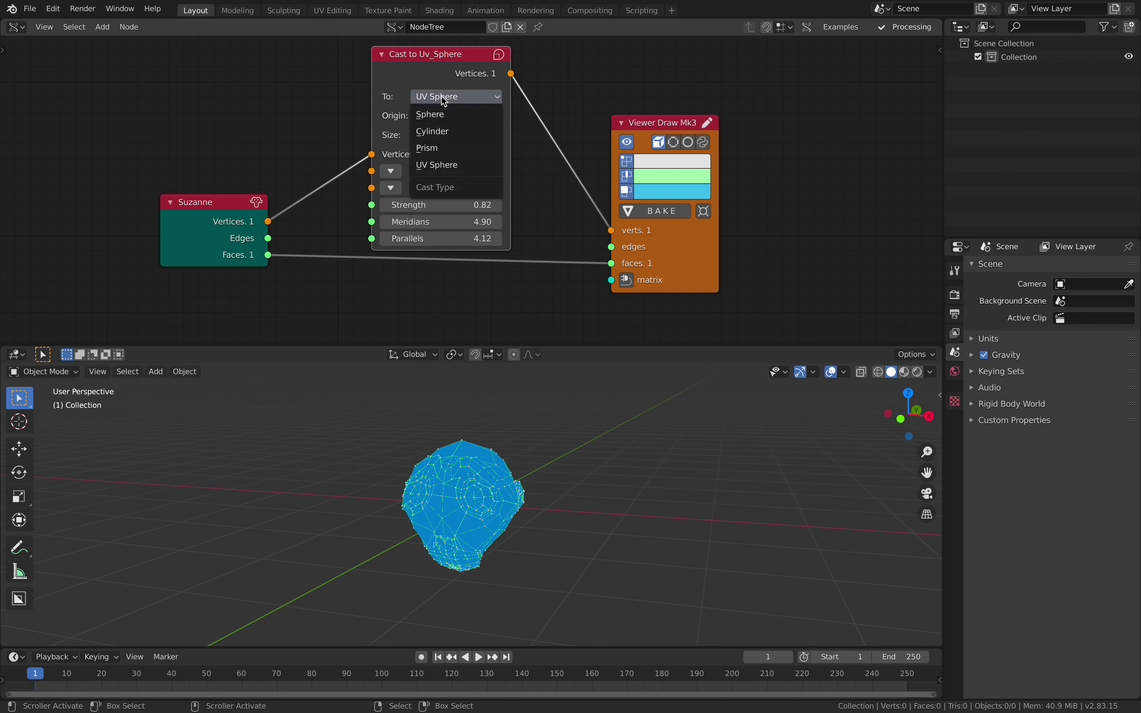
click(451, 148)
middle_drag(461, 453, 476, 470)
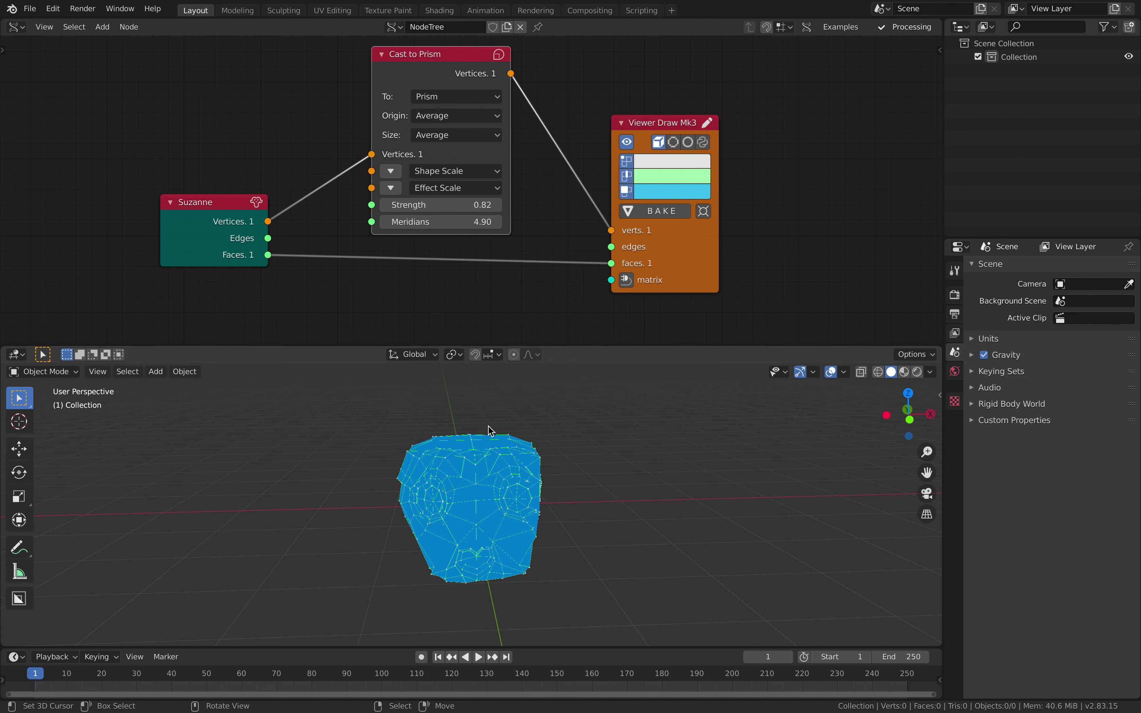
drag(441, 205, 464, 204)
Bake the cast into an Sv_0 mesh and move it aside for comparison
click(656, 211)
right_drag(474, 510, 637, 512)
middle_drag(580, 420, 531, 421)
right_click(542, 412)
Set Select with Mouse Button to Left in the Keymap preferences
click(345, 420)
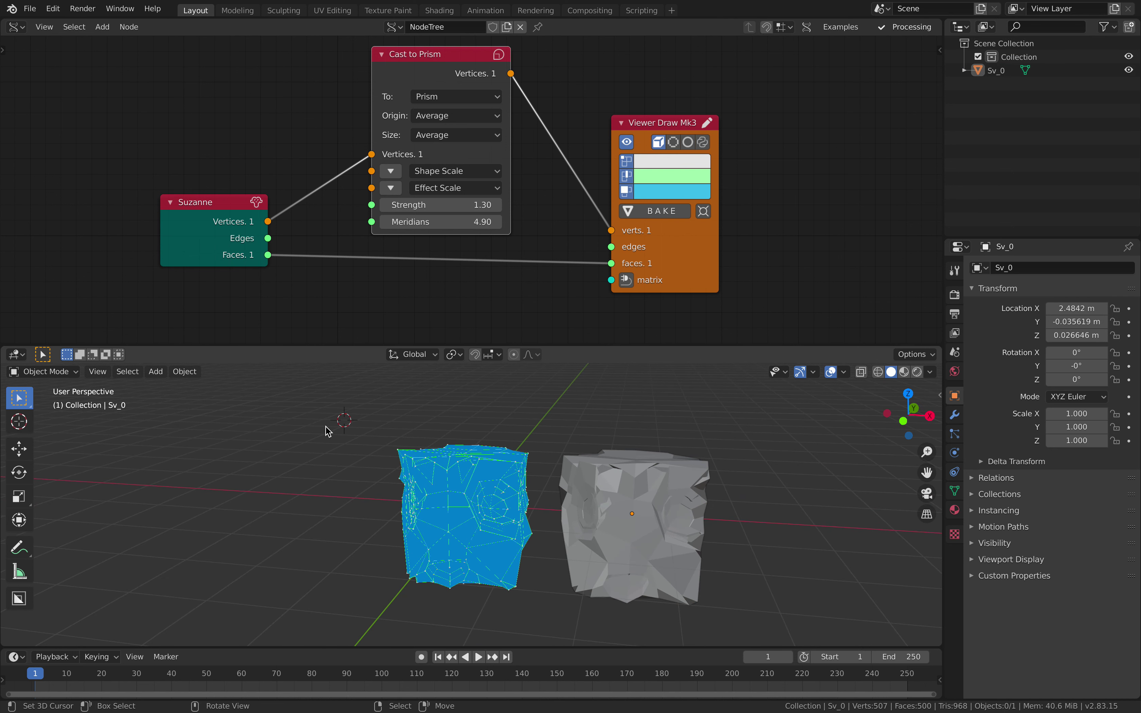
click(331, 453)
click(53, 9)
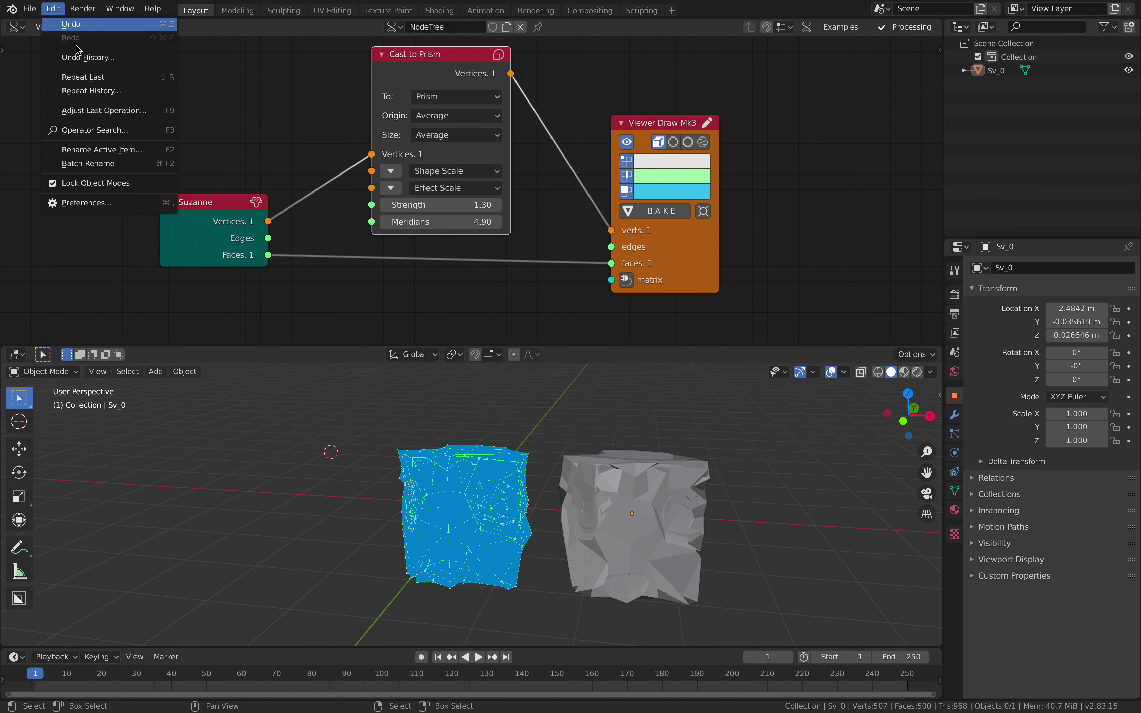
click(99, 209)
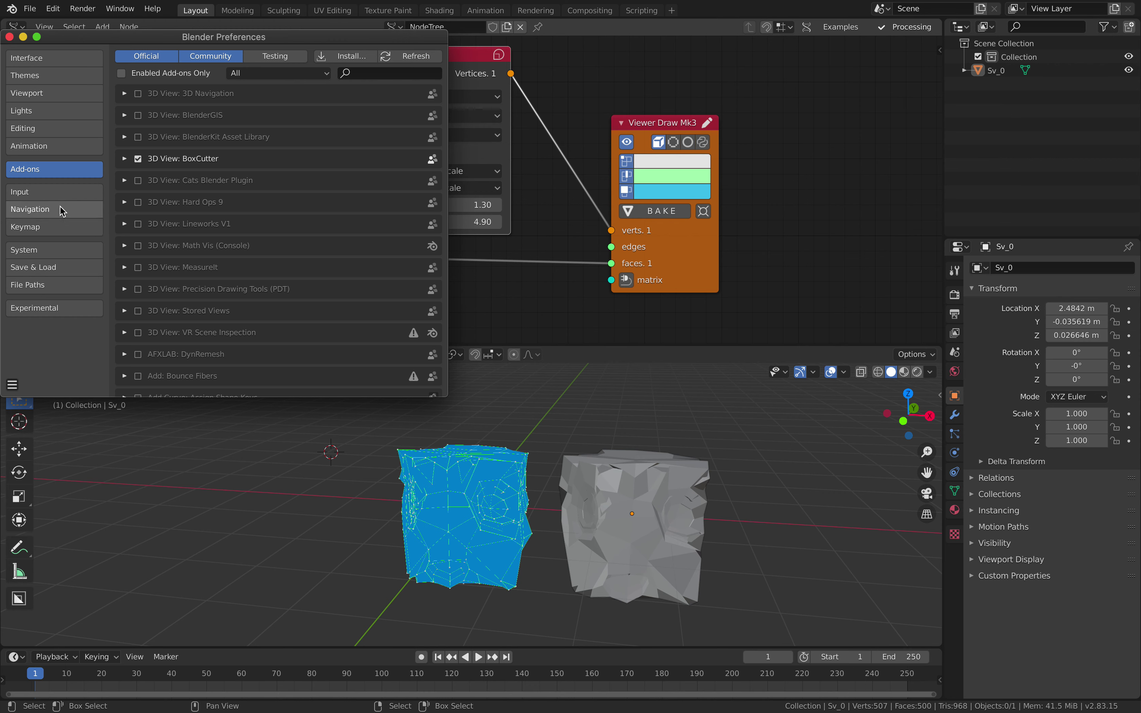
click(60, 191)
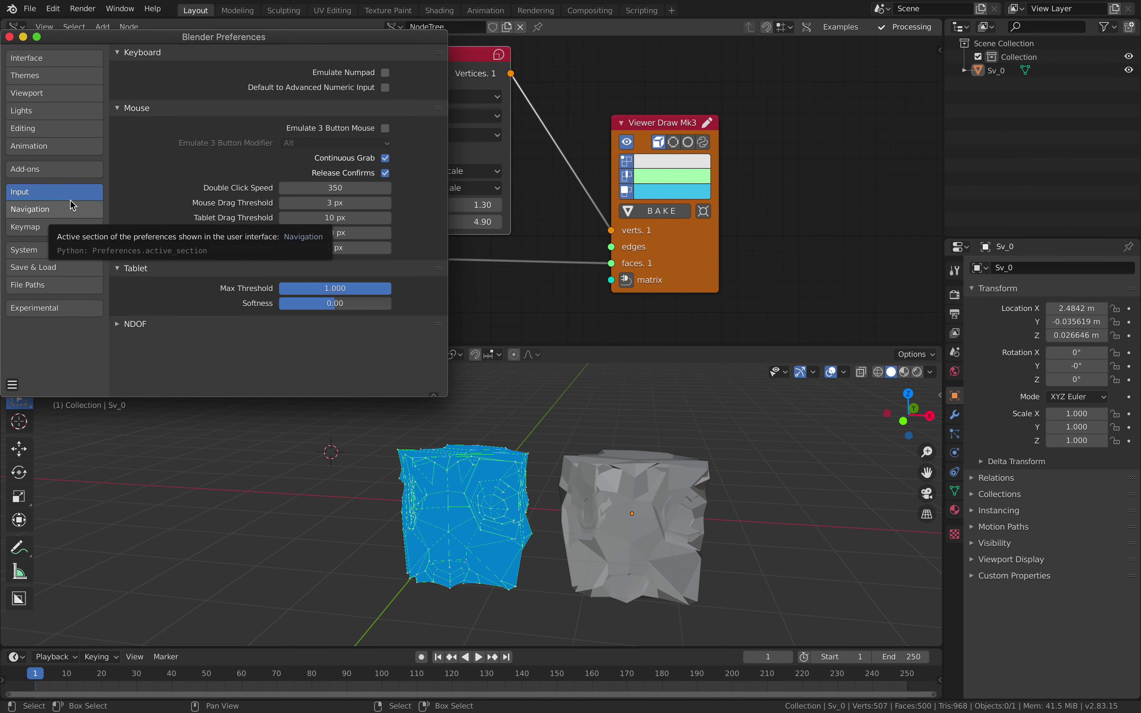
click(71, 213)
click(72, 227)
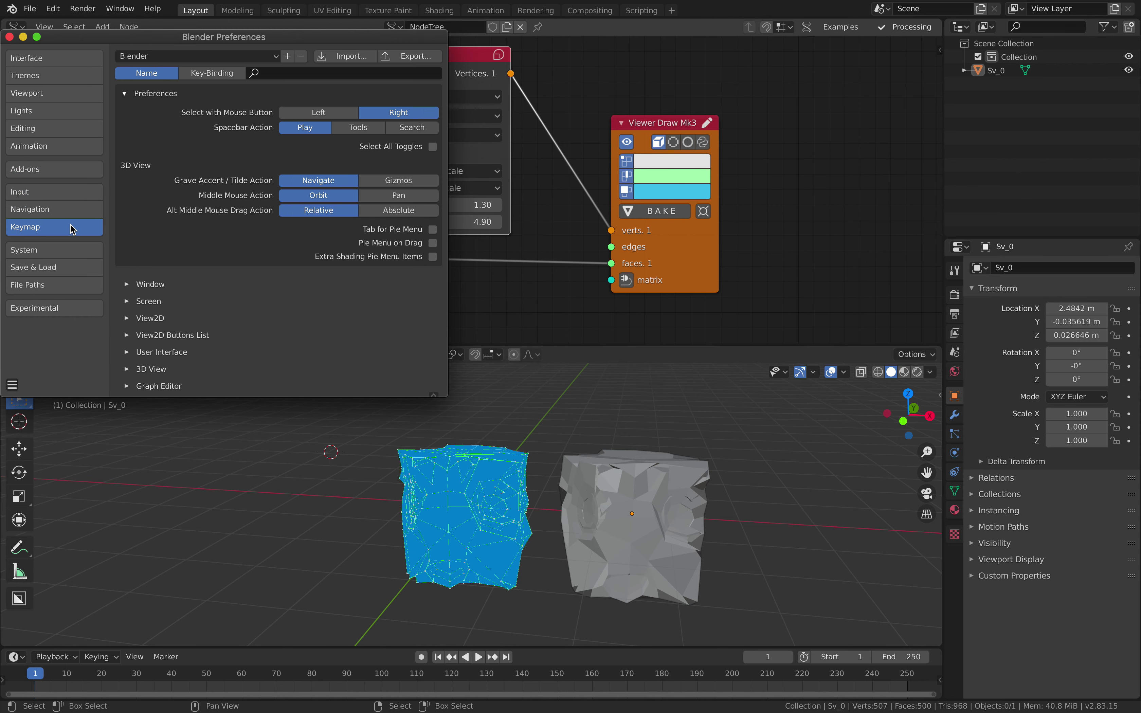
click(325, 112)
click(9, 37)
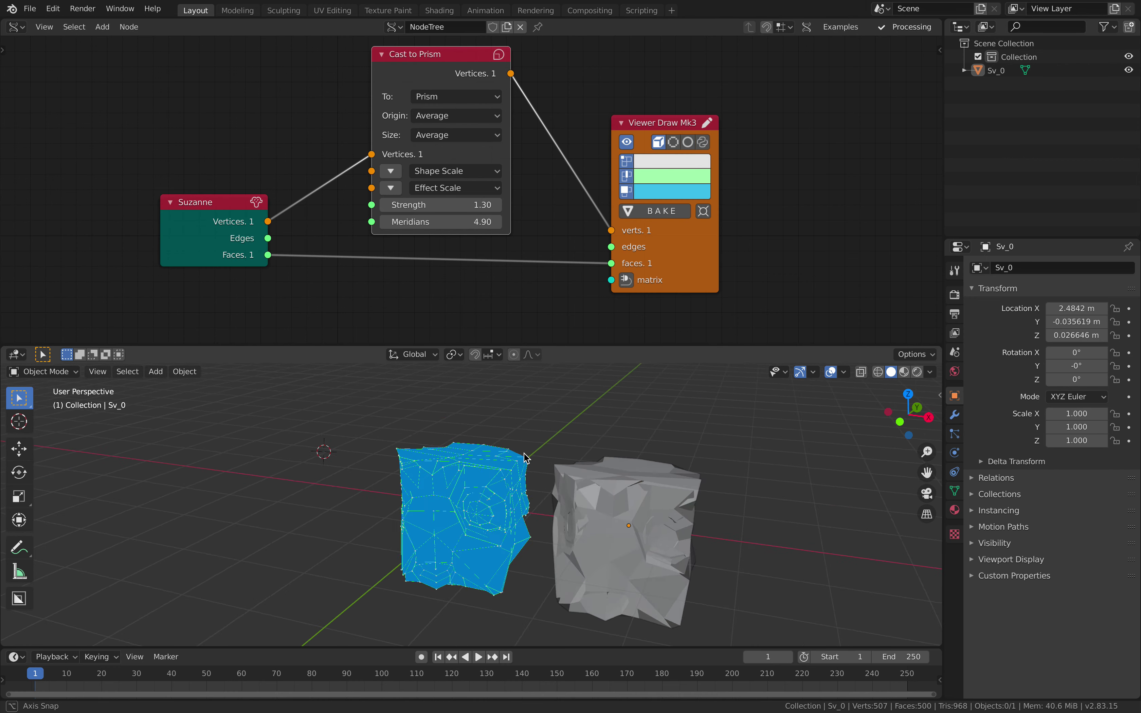
Delete the baked Sv_0 mesh
click(608, 459)
key(Delete)
scroll(405, 192, down, 1)
Delete the Suzanne and Viewer Draw nodes from the tree
middle_drag(406, 191, 403, 208)
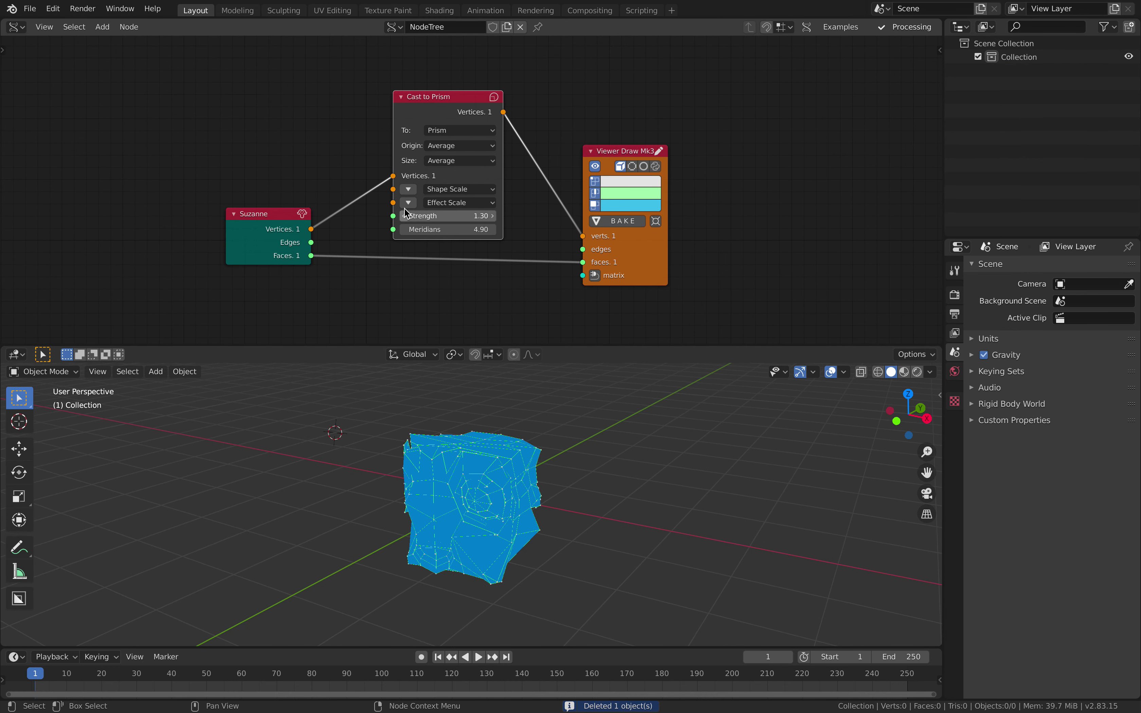
scroll(455, 100, up, 1)
click(462, 134)
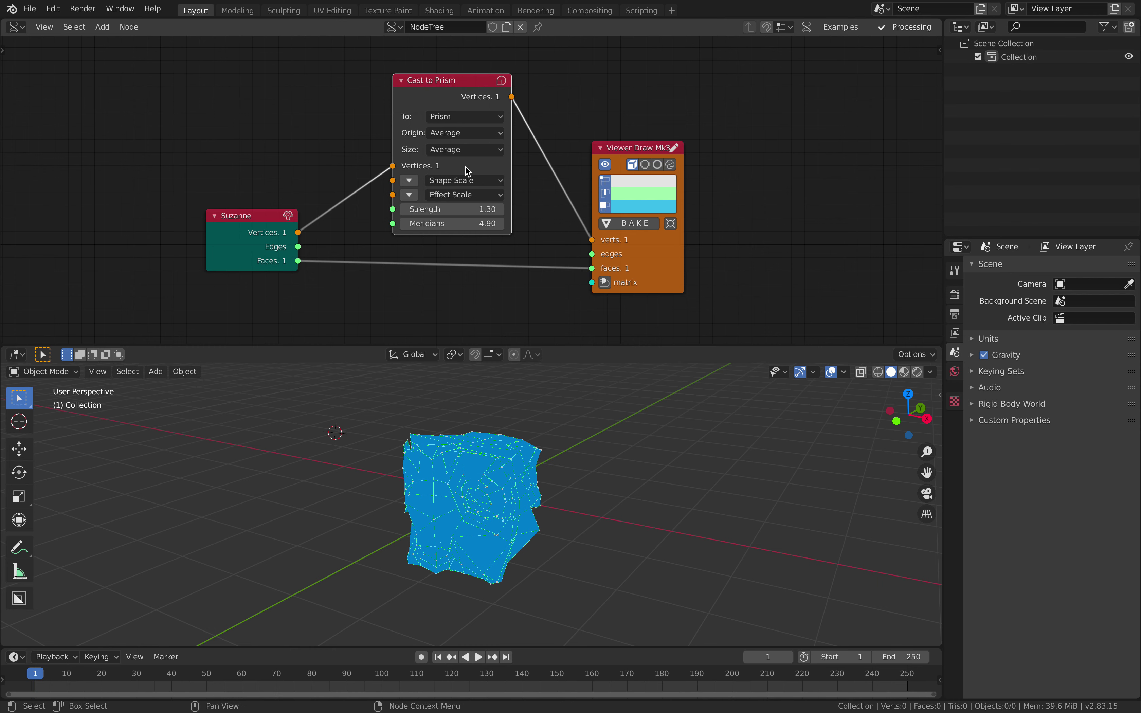
click(269, 225)
key(x)
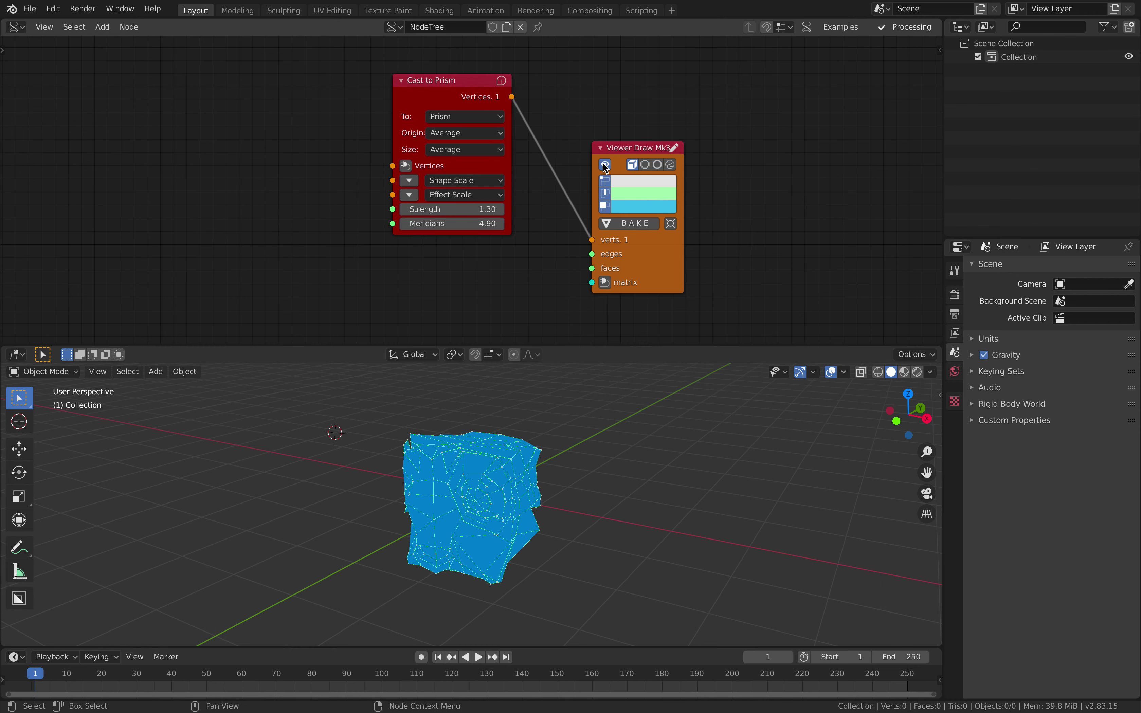
click(624, 147)
key(x)
Add a Cylinder node, link its vertices into the Cast node, and cast to Sphere
key(ctrl+a)
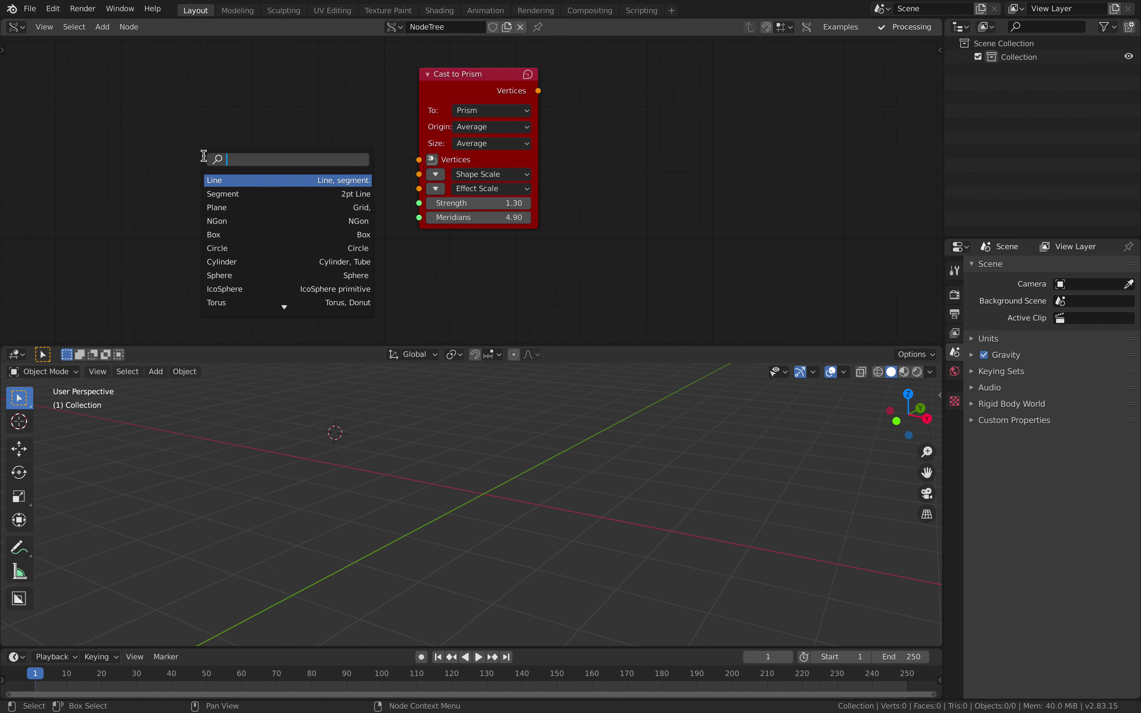
text(cyl)
key(Return)
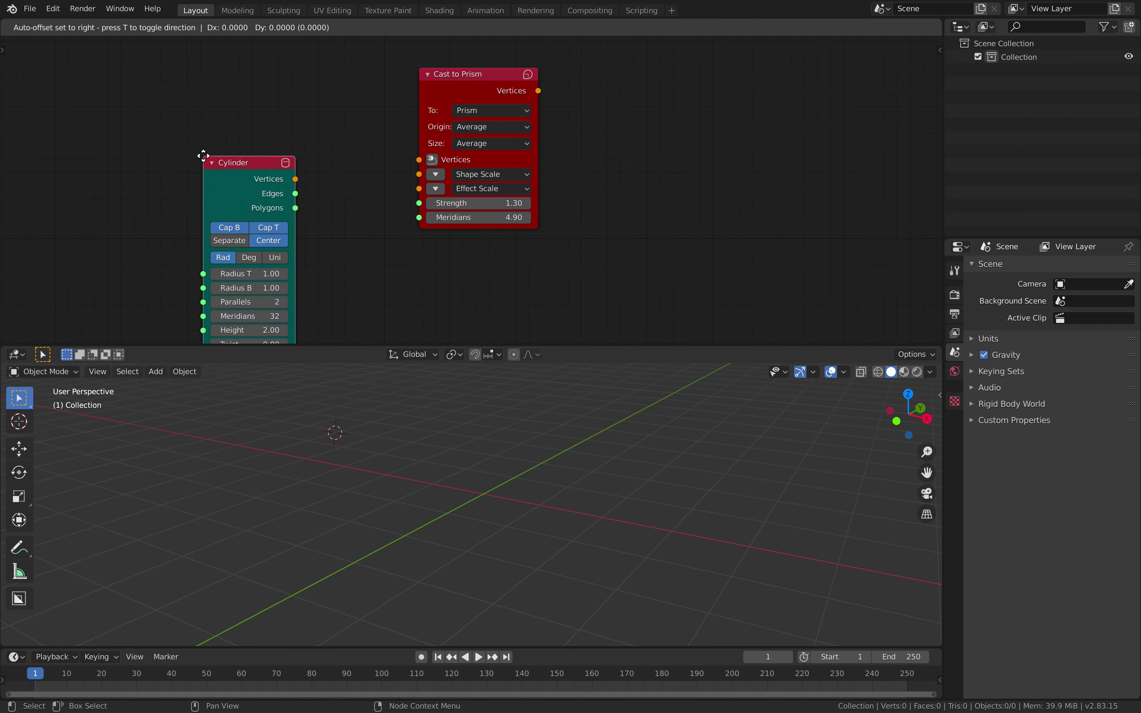
click(207, 91)
click(460, 109)
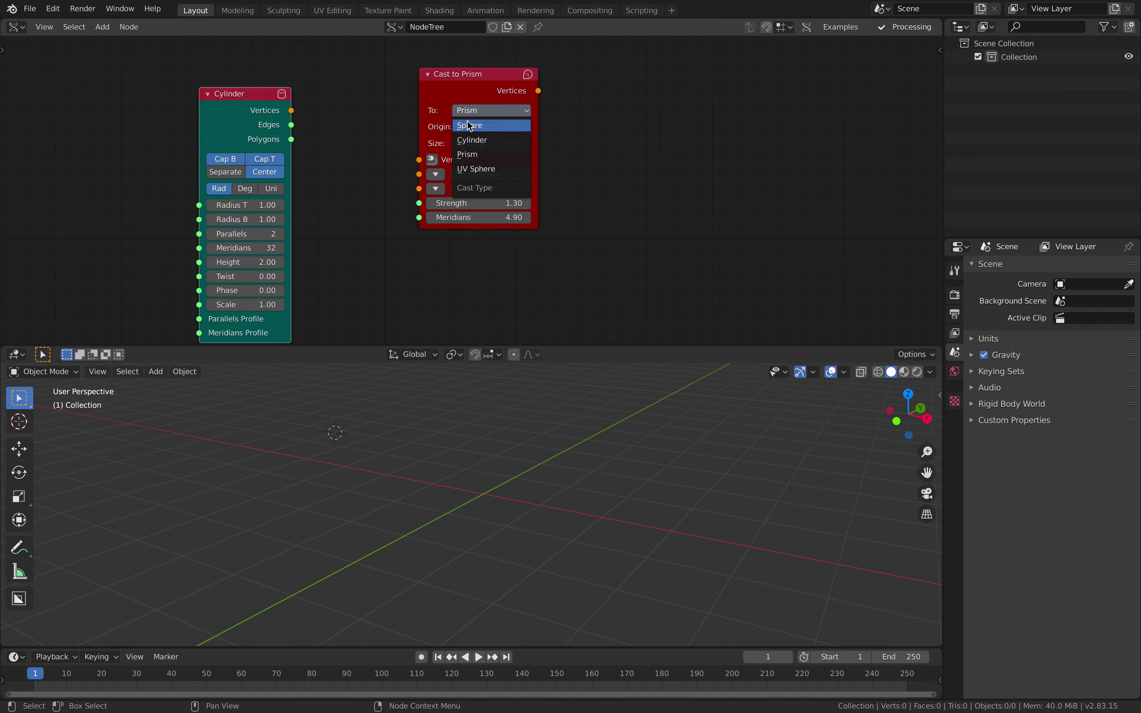
click(476, 131)
drag(229, 97, 245, 83)
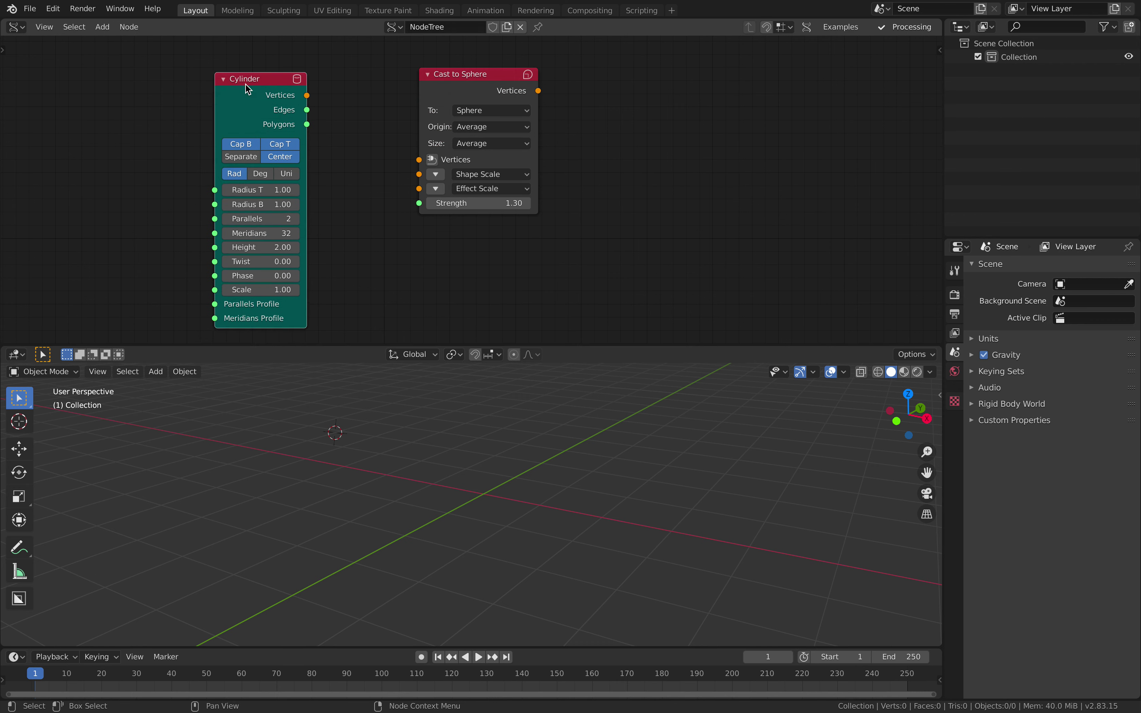
shift+click(453, 85)
key(f)
Add a Viewer Draw Mk3 node fed by the Cast node's vertices
drag(471, 72, 428, 56)
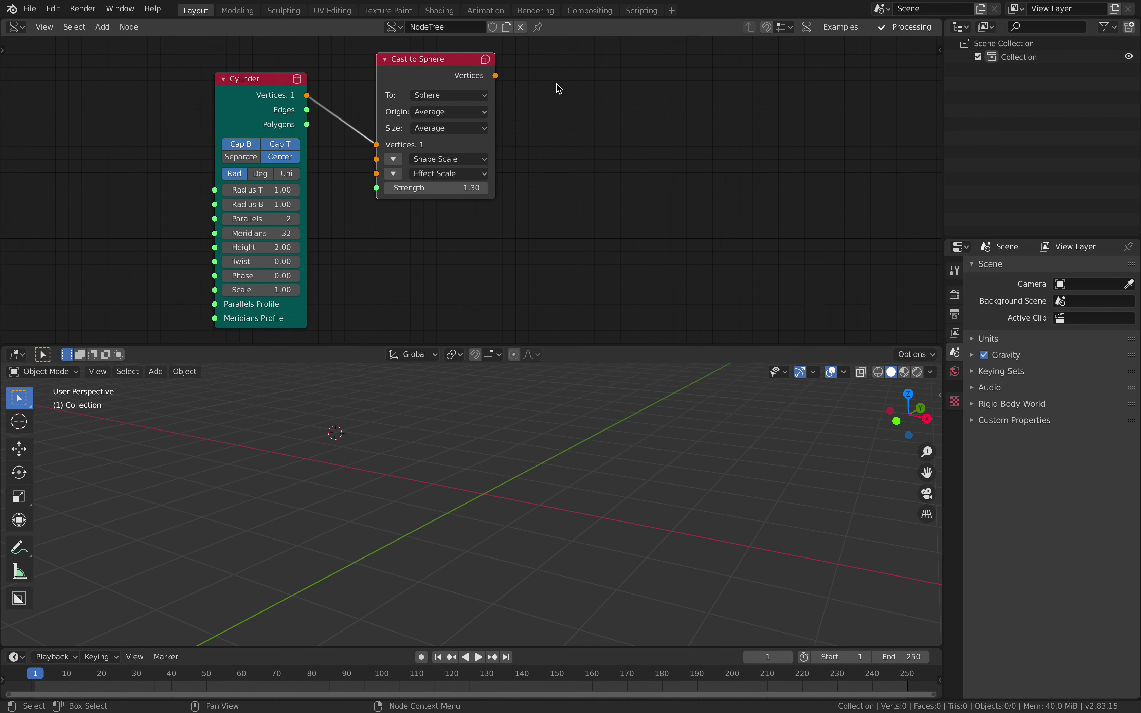
key(alt+space)
text(viewer)
key(Return)
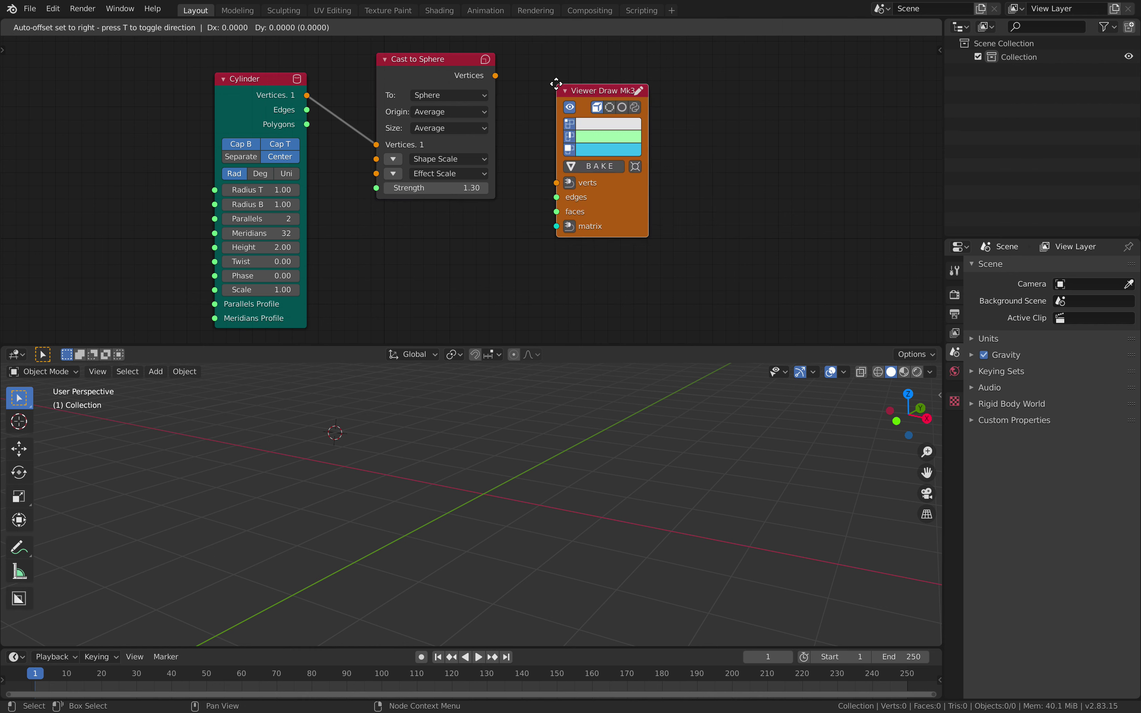
mouse_move(495, 75)
mouse_down()
mouse_move(556, 183)
mouse_move(330, 142)
mouse_move(307, 124)
mouse_up()
Feed the Cylinder's polygons into the viewer's faces and raise Parallels to 13
drag(603, 91, 623, 108)
click(295, 219)
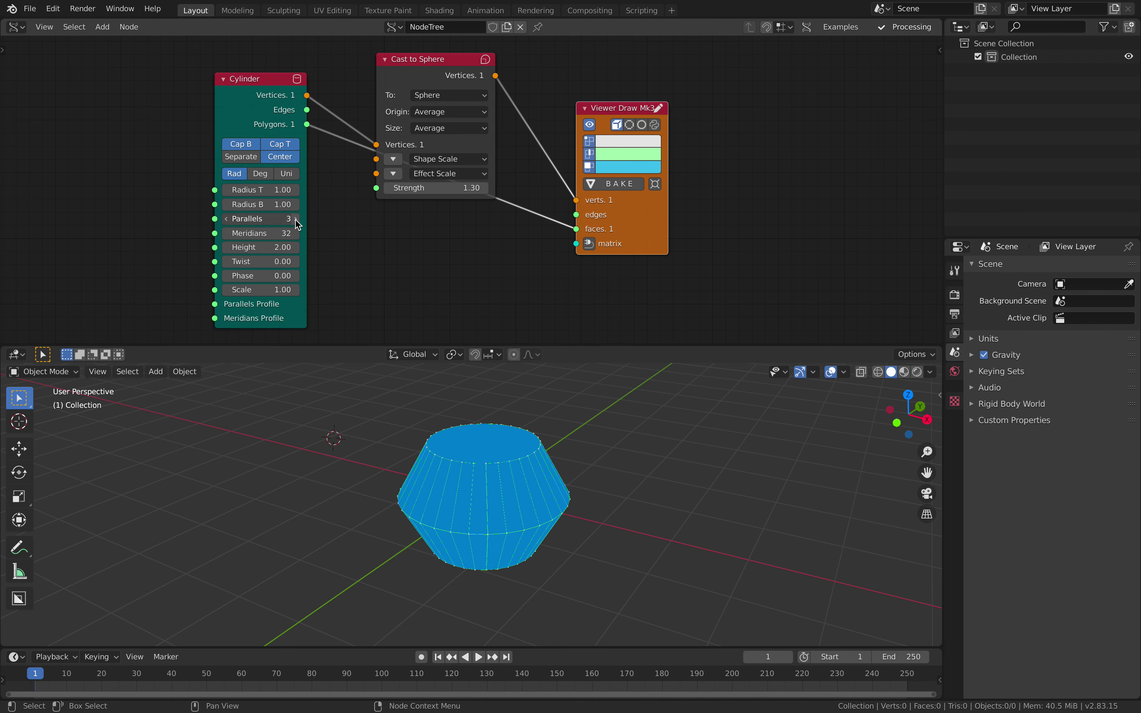
click(295, 219)
click(296, 220)
click(295, 220)
click(295, 220)
drag(335, 219, 349, 218)
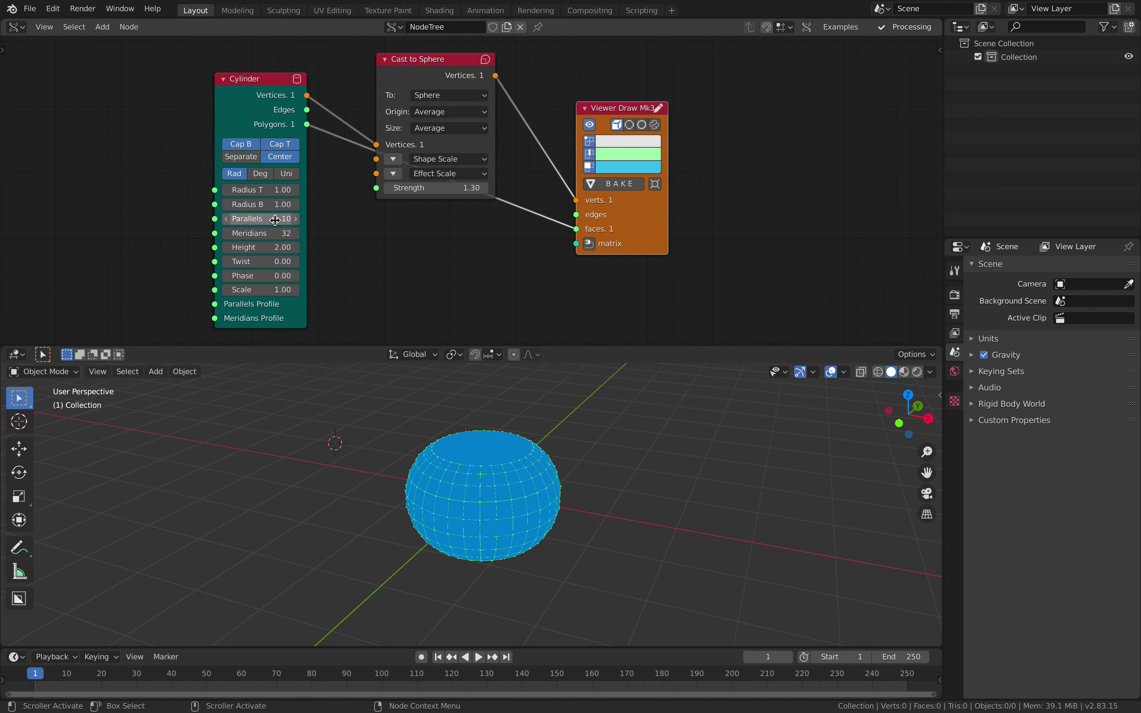
drag(291, 219, 254, 219)
click(295, 218)
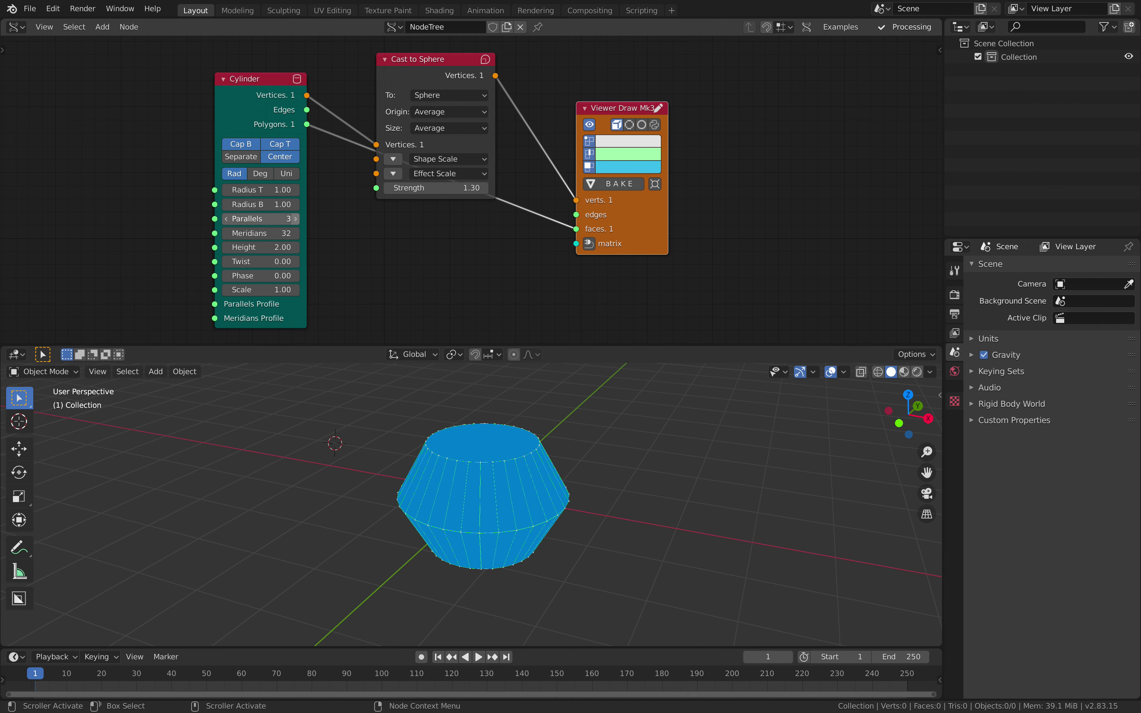
click(295, 219)
click(295, 219)
click(296, 219)
click(295, 219)
click(295, 219)
click(295, 219)
click(296, 219)
click(295, 219)
click(295, 219)
click(295, 219)
Bake the sphere-cast cylinder into a new Sv_0 mesh
middle_drag(523, 467, 400, 443)
scroll(511, 465, up, 1)
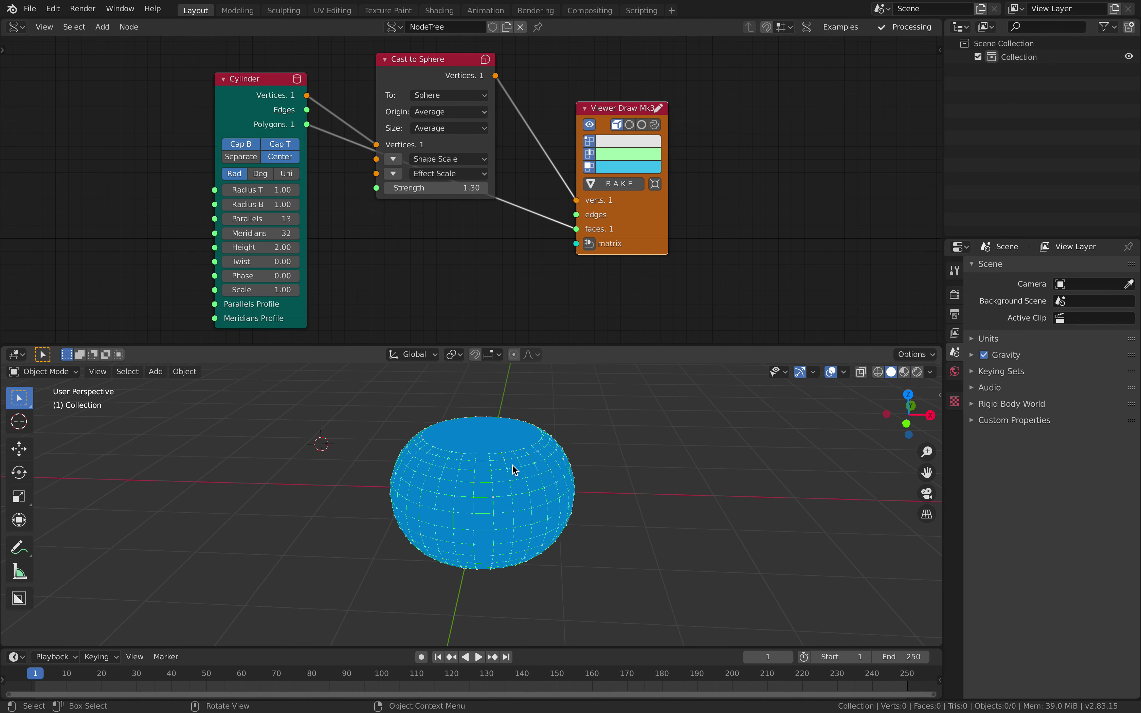
click(618, 183)
Move the baked Sv_0 copy along X to compare, then delete it
click(543, 448)
key(g)
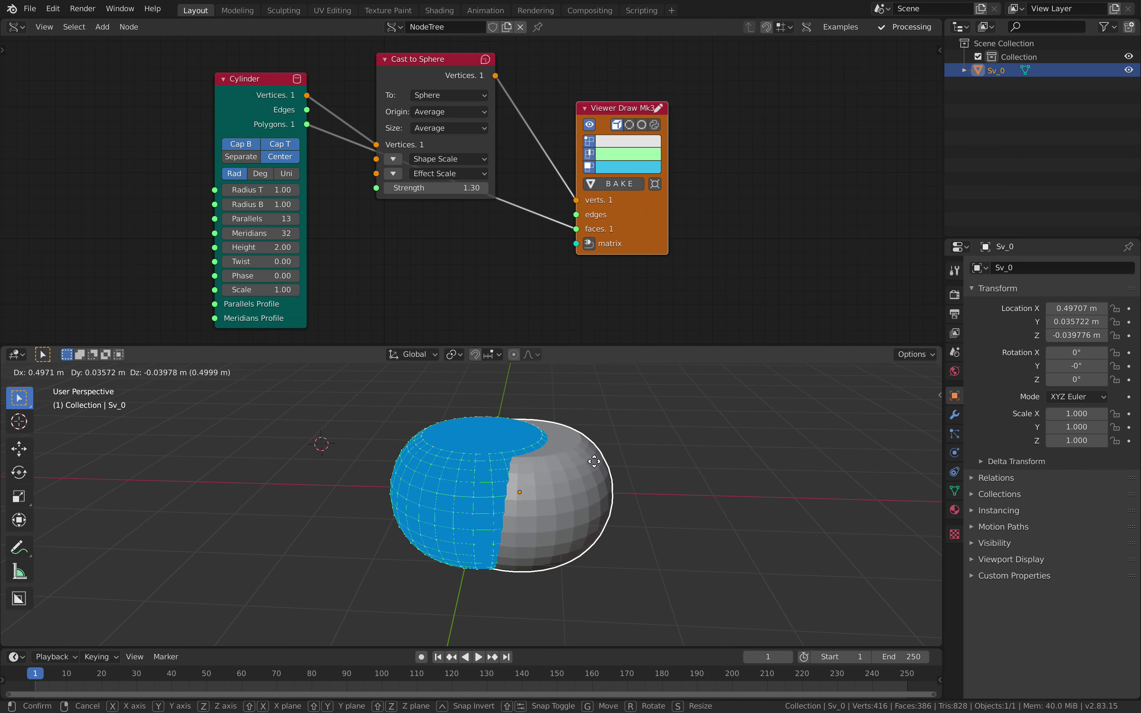
key(x)
click(741, 479)
mouse_move(741, 479)
middle_down()
mouse_move(682, 627)
mouse_move(696, 491)
mouse_move(732, 476)
middle_up()
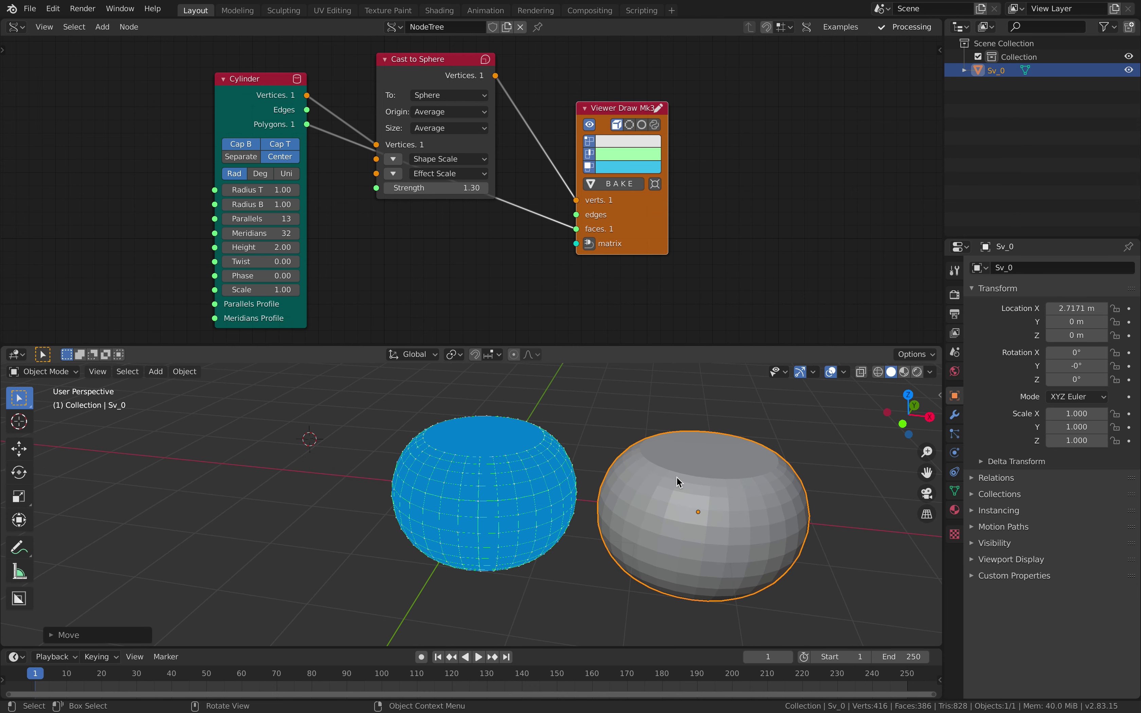
key(Delete)
Set the cylinder Height to 2.26 and both radii to 1.06
middle_drag(650, 472, 576, 459)
drag(261, 248, 285, 247)
mouse_move(261, 190)
mouse_down()
mouse_move(297, 205)
mouse_move(266, 205)
mouse_up()
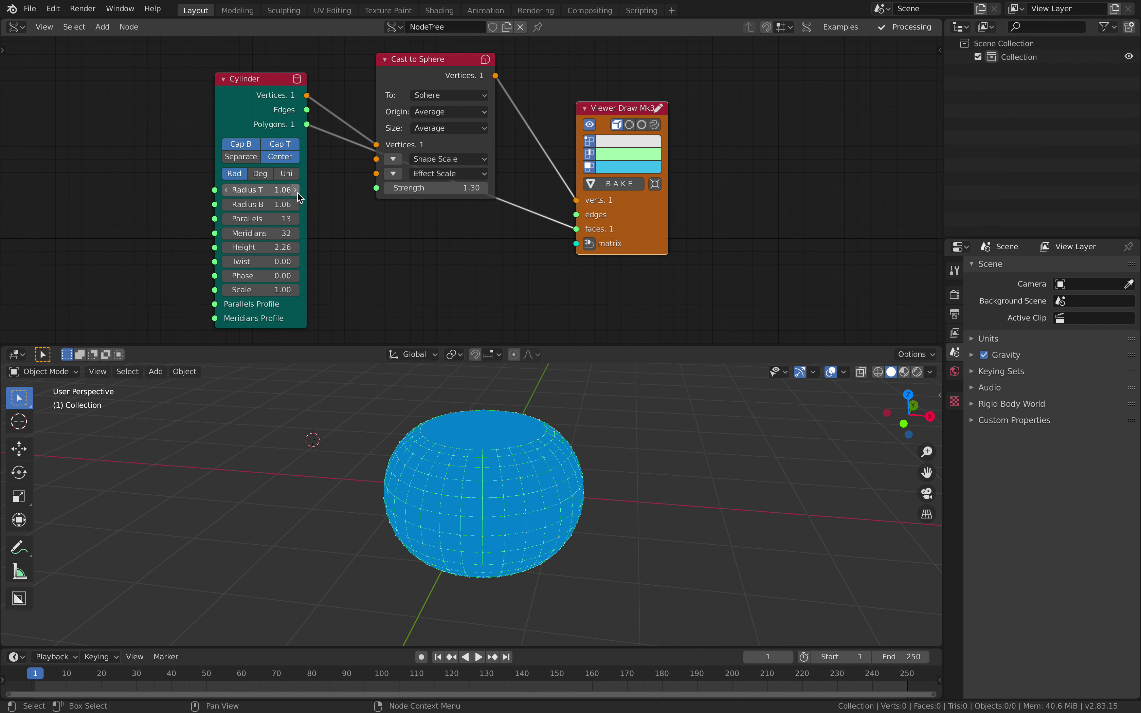
Try cylinder heights of 2.80 and 1.72 and inspect the shape
drag(262, 248, 222, 247)
middle_drag(514, 472, 579, 434)
middle_drag(530, 466, 498, 512)
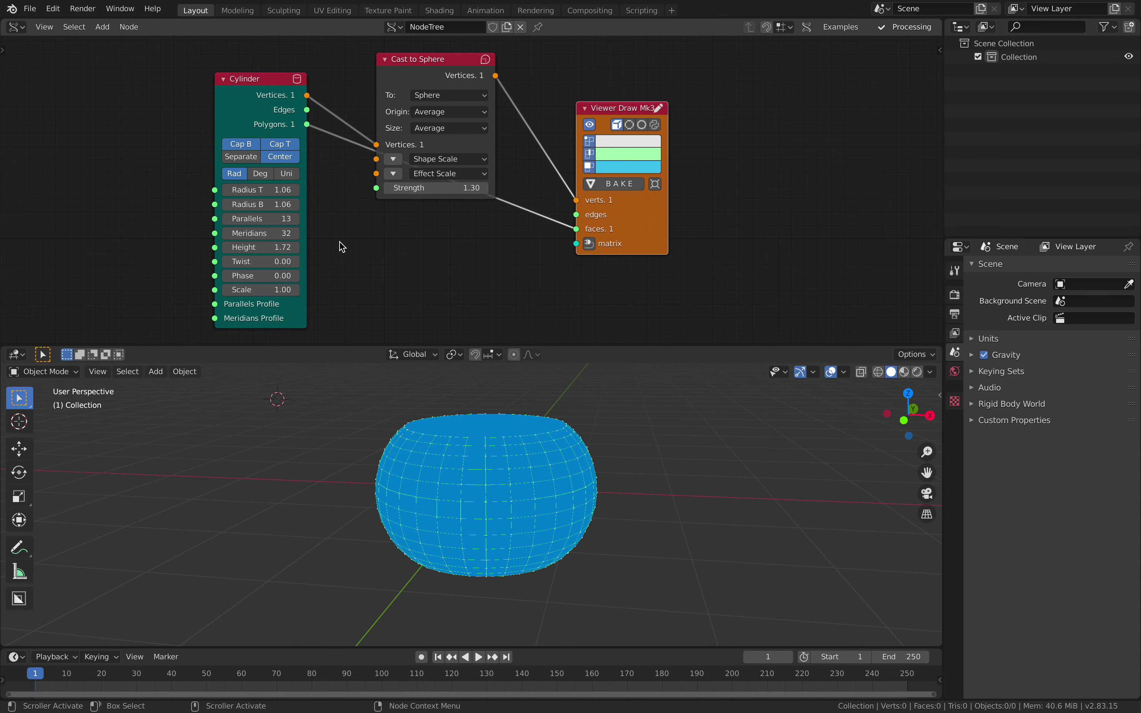
Set both cylinder radii to 2.00 and Height to 3.06
drag(279, 191, 284, 199)
text(2)
key(Return)
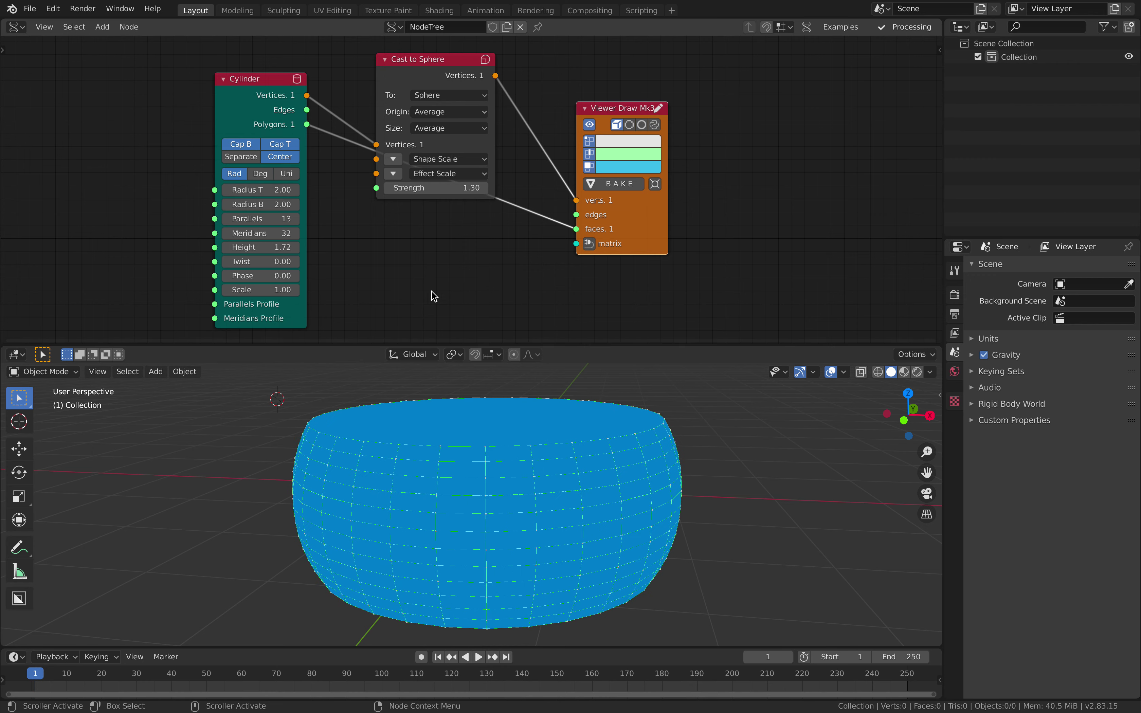
scroll(541, 454, down, 3)
drag(264, 247, 304, 248)
middle_drag(486, 252, 429, 257)
drag(575, 230, 581, 214)
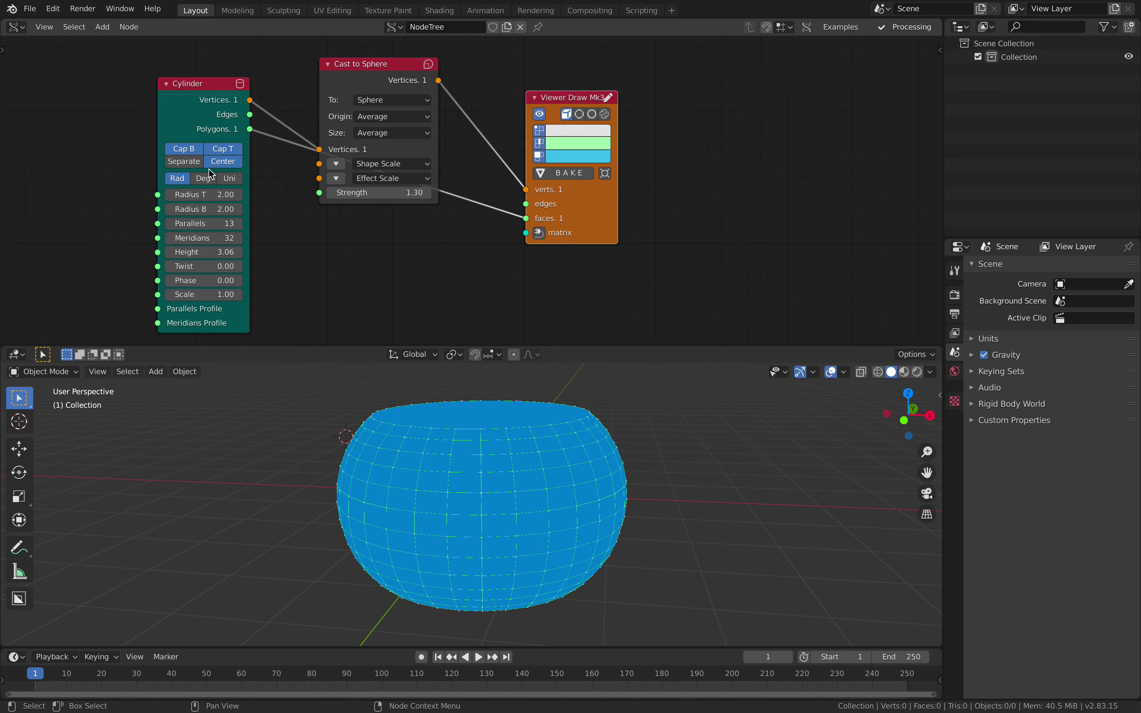
Turn off the cylinder's bottom and top caps
click(183, 149)
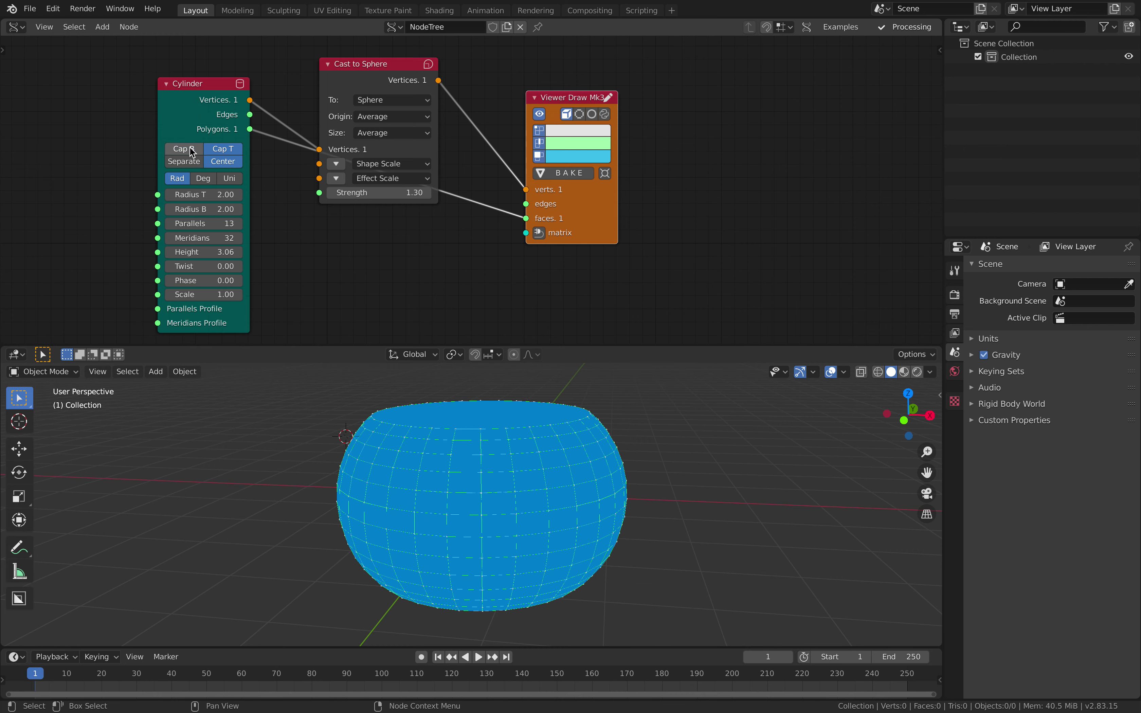
click(223, 151)
middle_drag(558, 598, 561, 540)
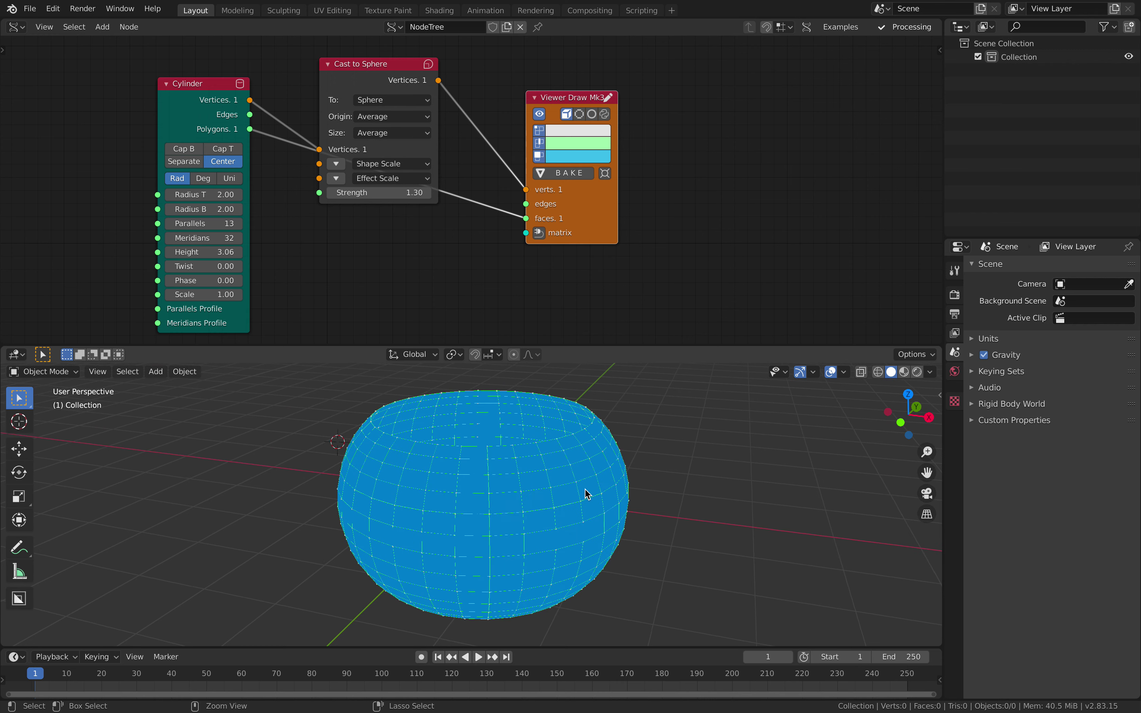
Name the file cast_etc_001.blend in the save dialog and return to the Desktop folder
key(super+s)
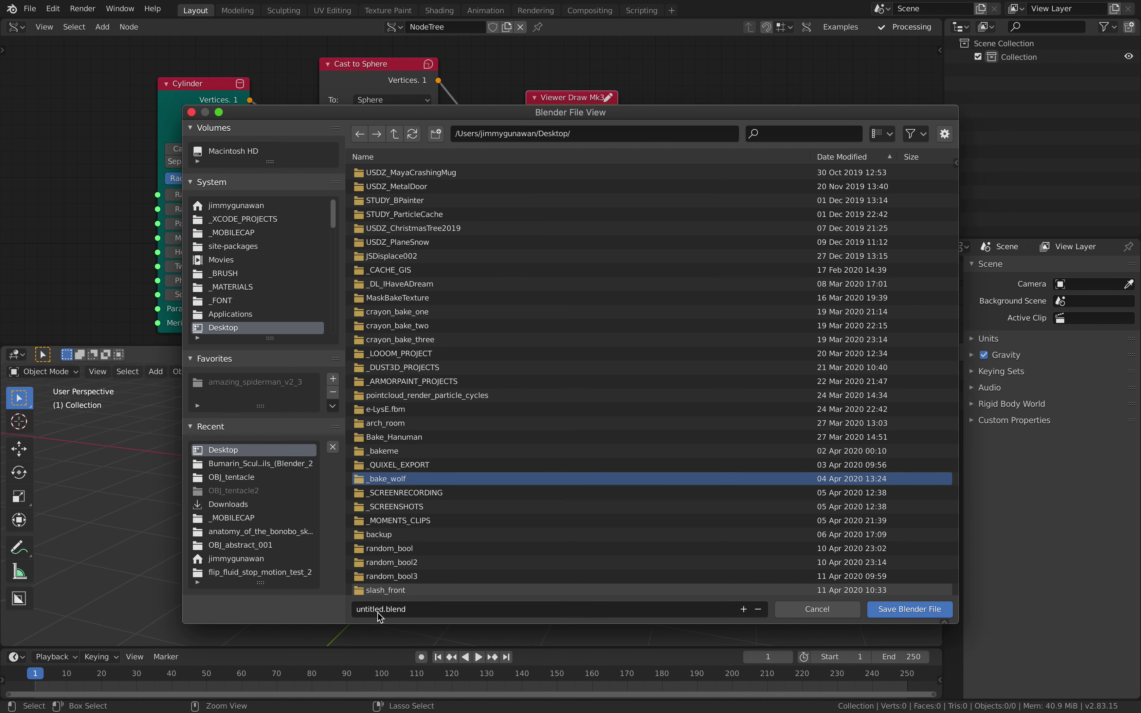
click(368, 608)
double_click(368, 609)
text(cast_)
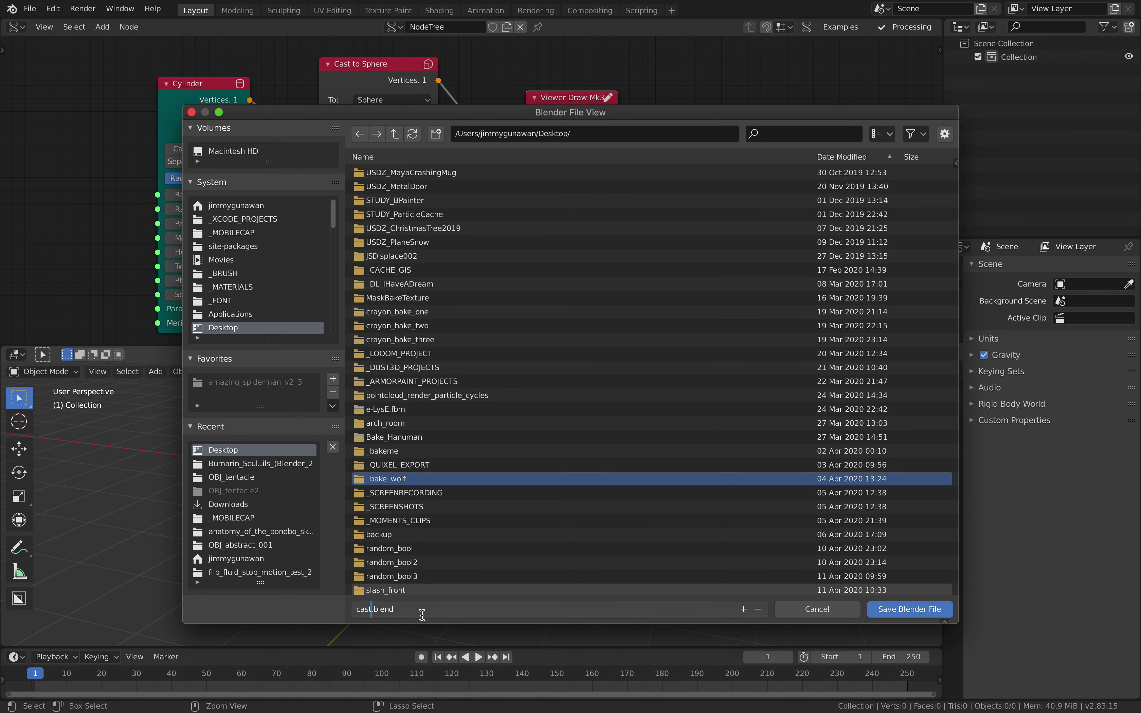
text(etc_001)
key(Return)
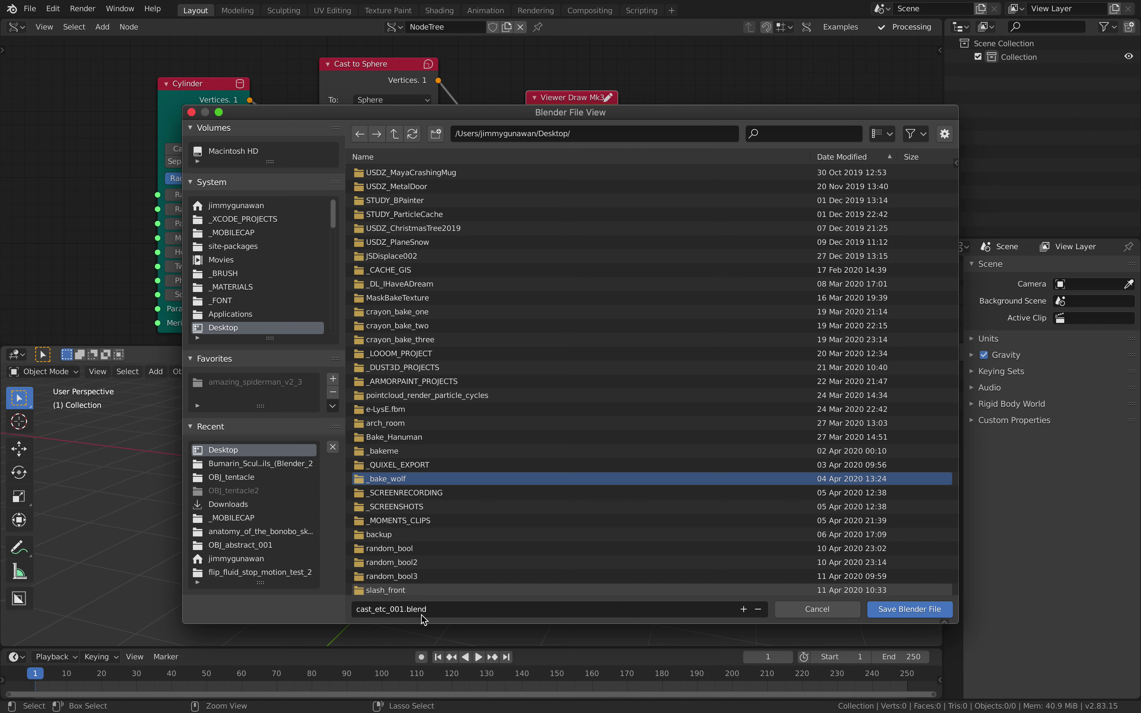
click(890, 619)
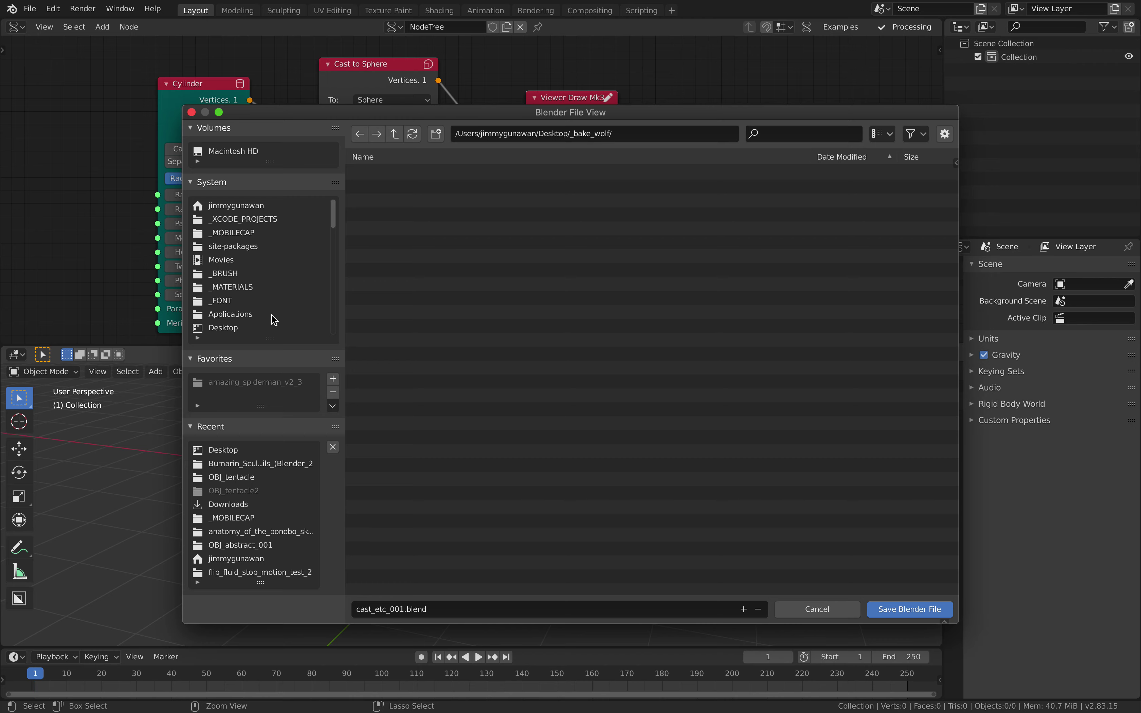
click(273, 329)
Finish saving cast_etc_001.blend and nudge the Viewer Draw Mk3 node up-right
click(891, 609)
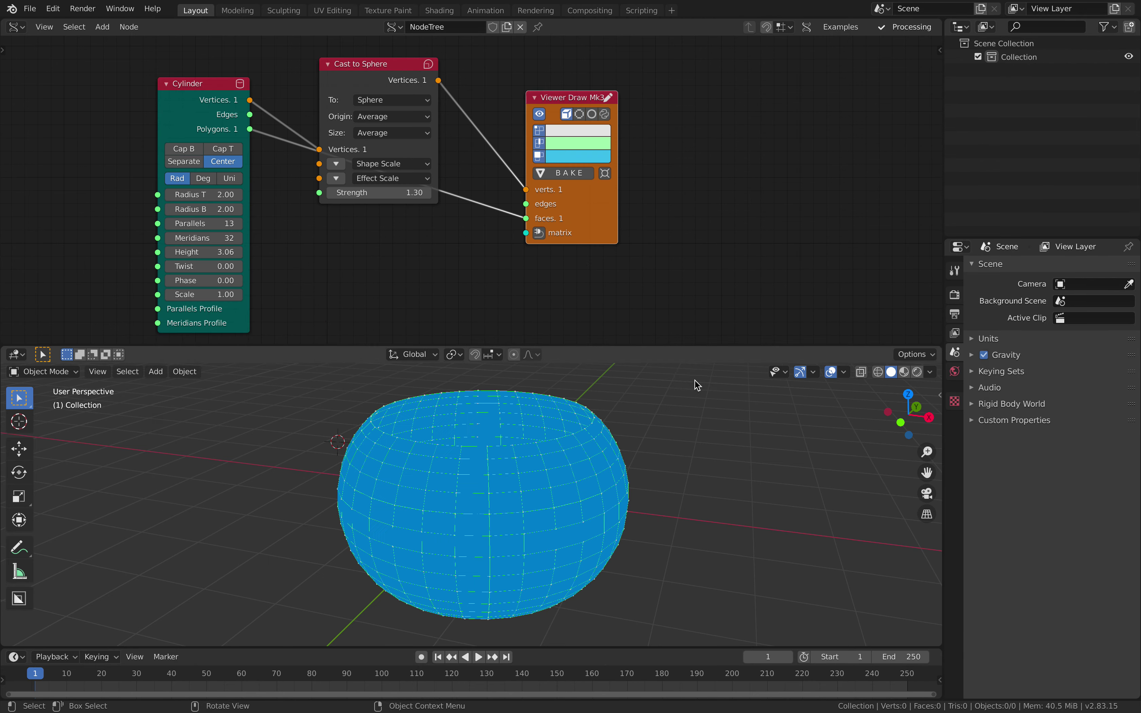
middle_drag(538, 258, 547, 272)
middle_drag(551, 465, 522, 468)
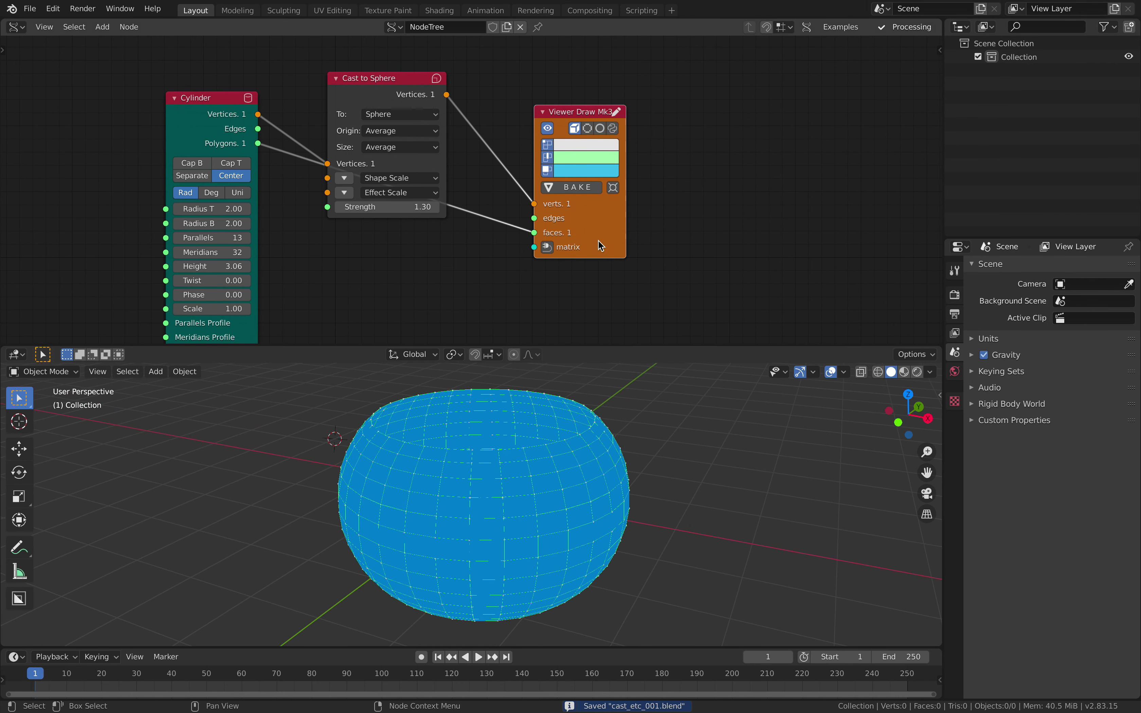
drag(600, 246, 656, 200)
Set the cylinder to 12 Parallels and 16 Meridians, then save again
click(228, 238)
text(12)
key(Return)
click(235, 252)
text(16)
key(Return)
middle_drag(480, 464, 567, 406)
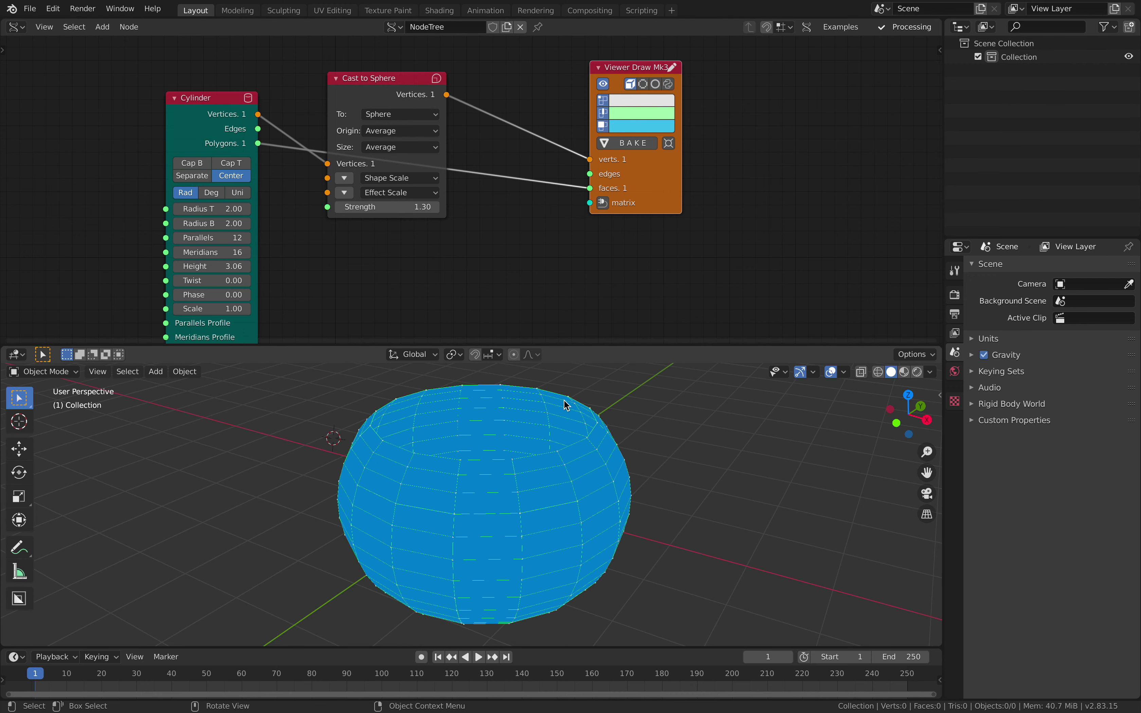
key(ctrl+s)
Move the Viewer Draw Mk3 node further right while inspecting the mesh
middle_drag(539, 288, 534, 262)
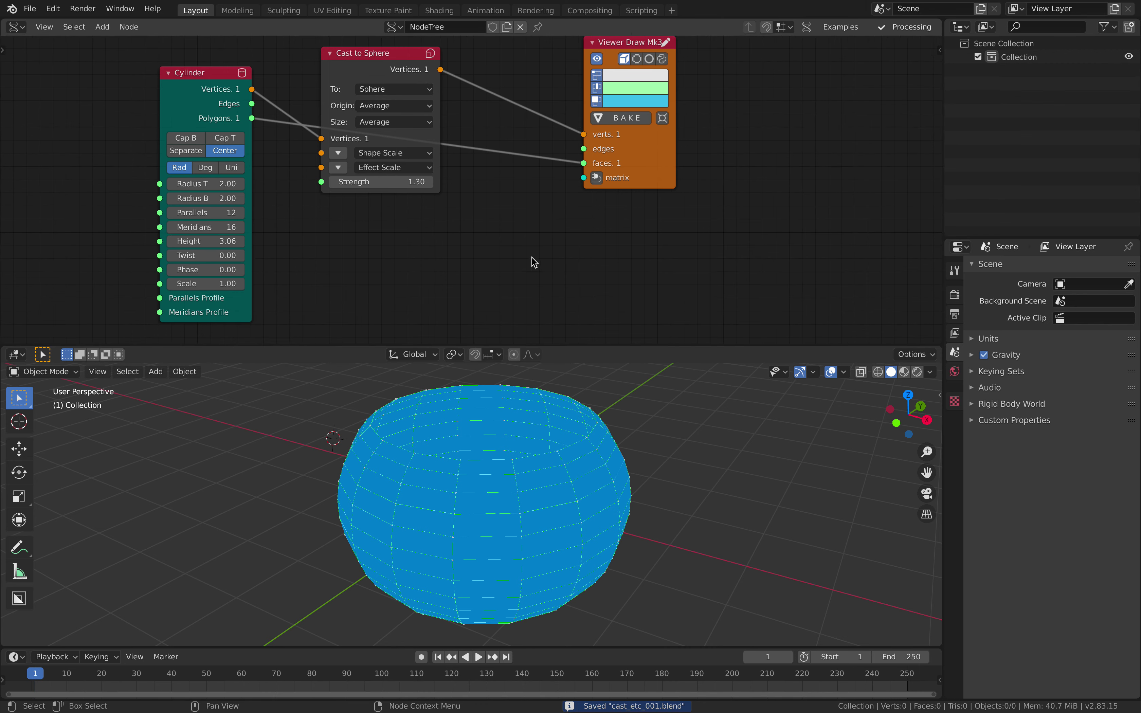
middle_drag(464, 424, 546, 439)
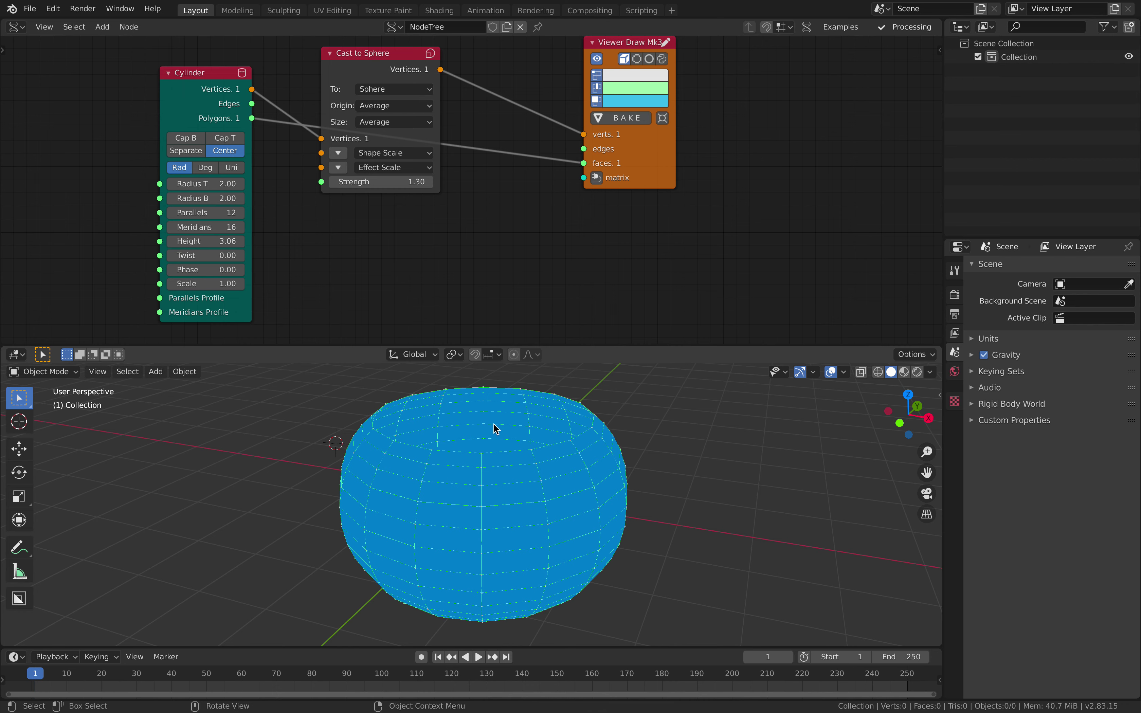
middle_drag(593, 490, 524, 457)
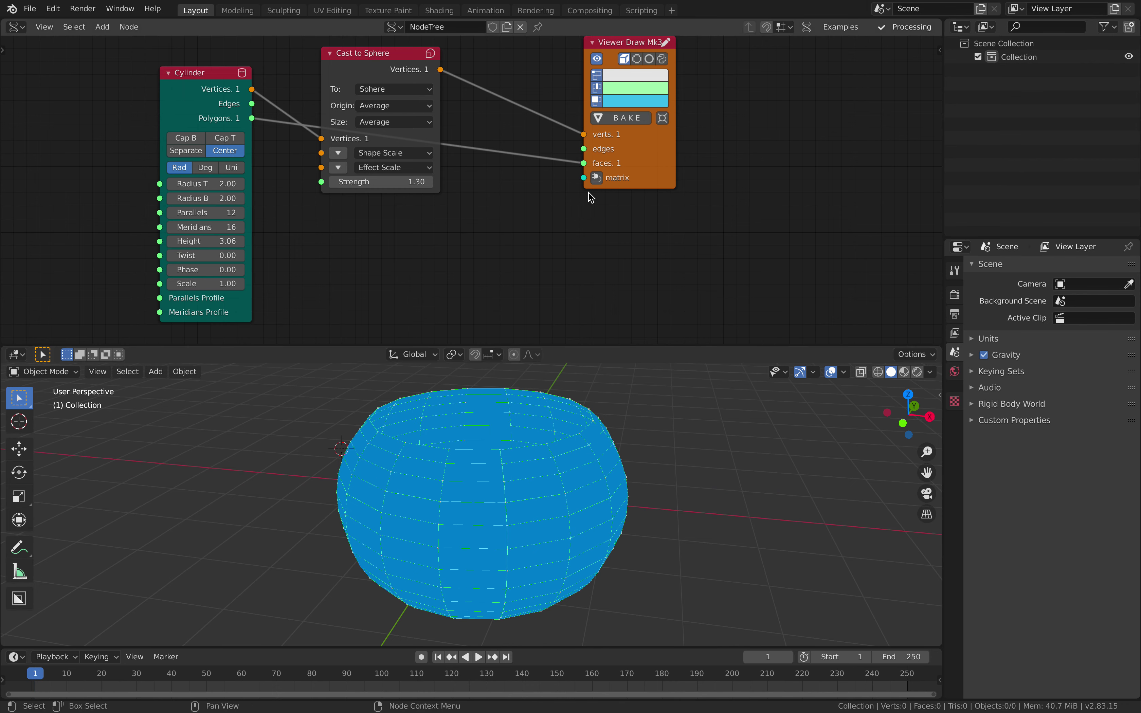
middle_drag(722, 193, 638, 225)
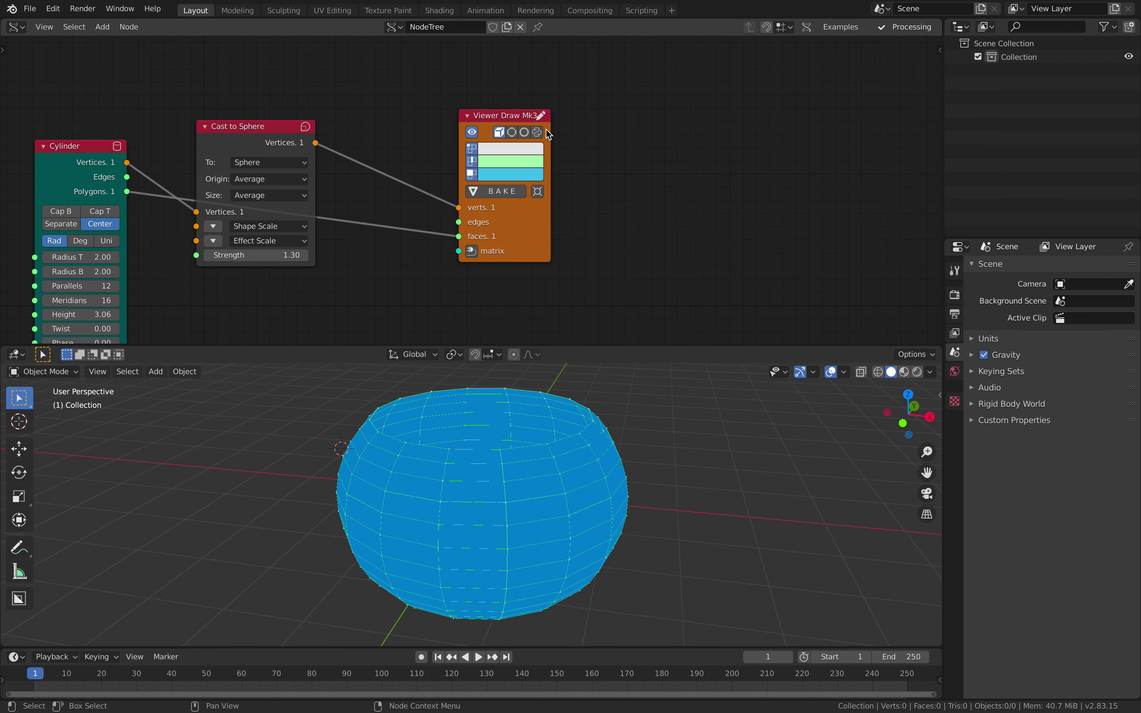
drag(536, 118, 662, 115)
middle_drag(482, 129, 509, 110)
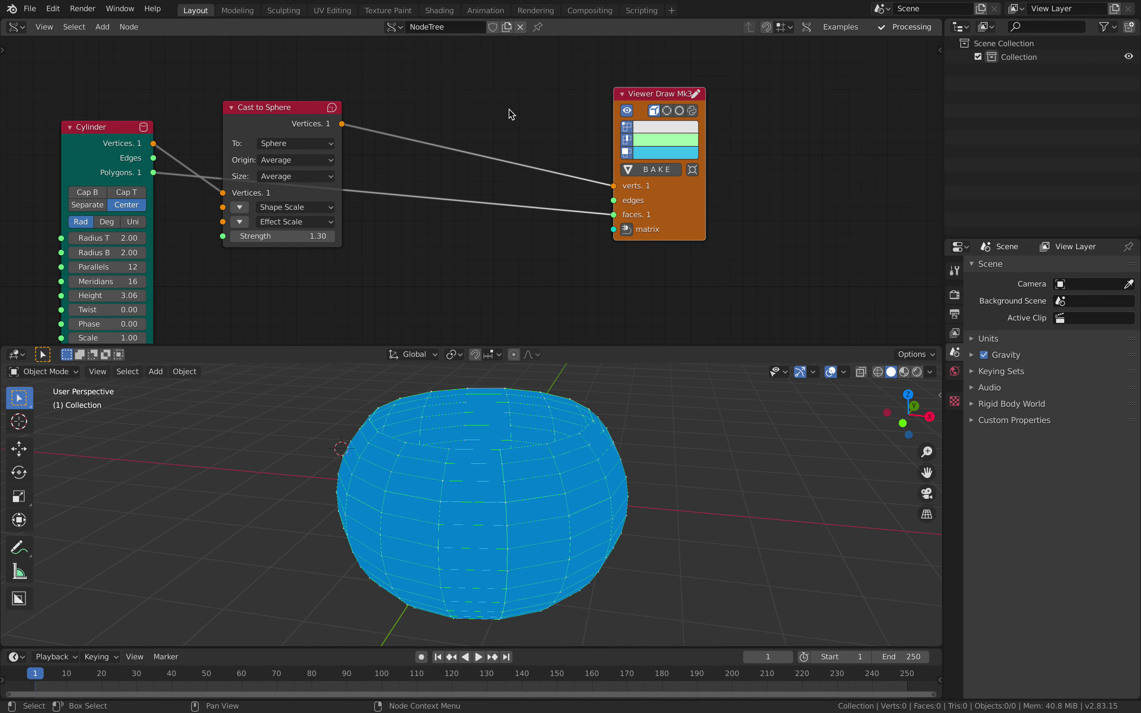
Add a Polygon Boom node by searching 'polygo' and place it near the top of the tree
key(alt+space)
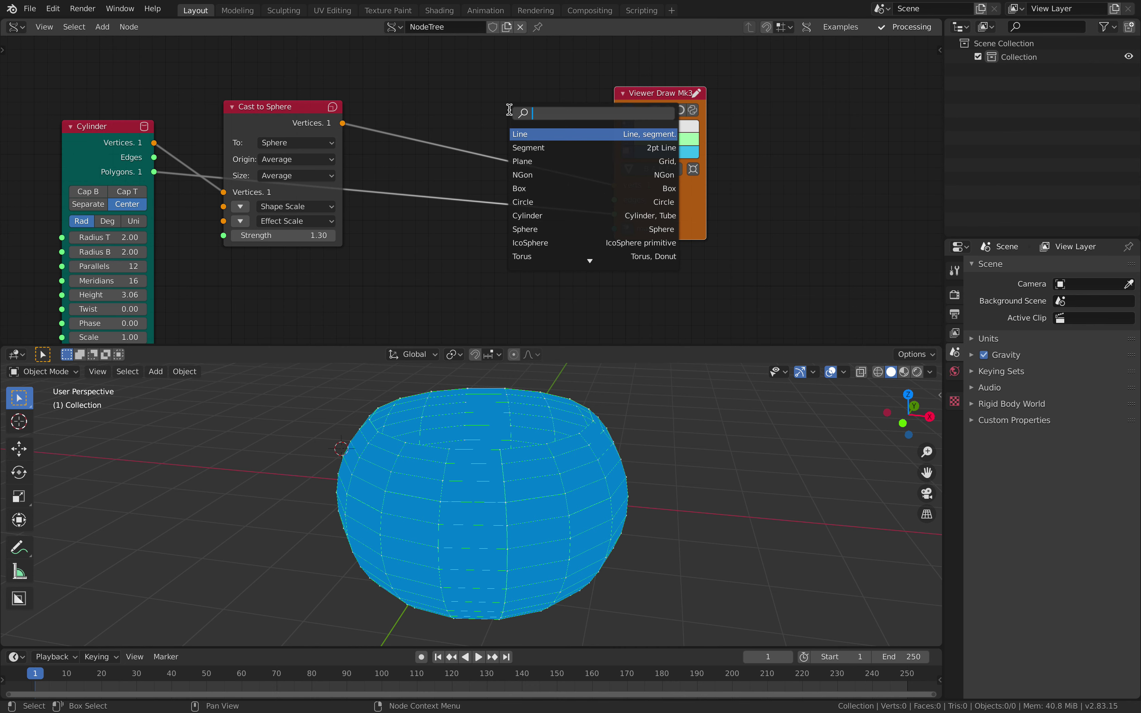
text(polygoo)
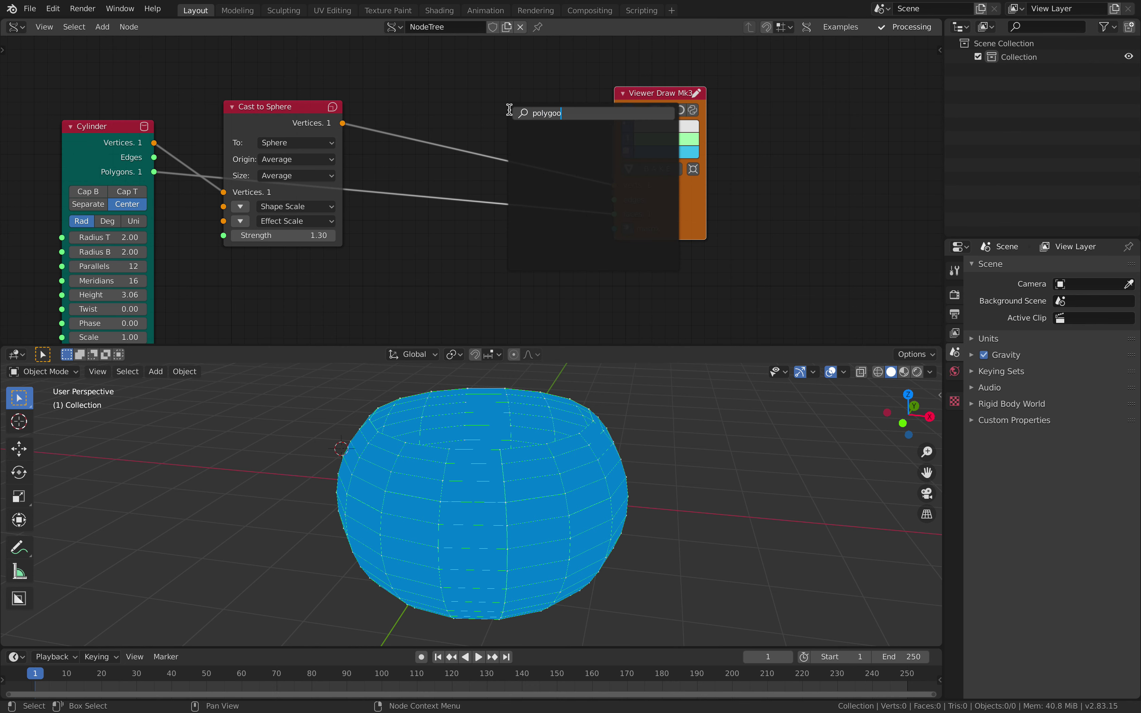
text(n)
key(BackSpace)
key(BackSpace)
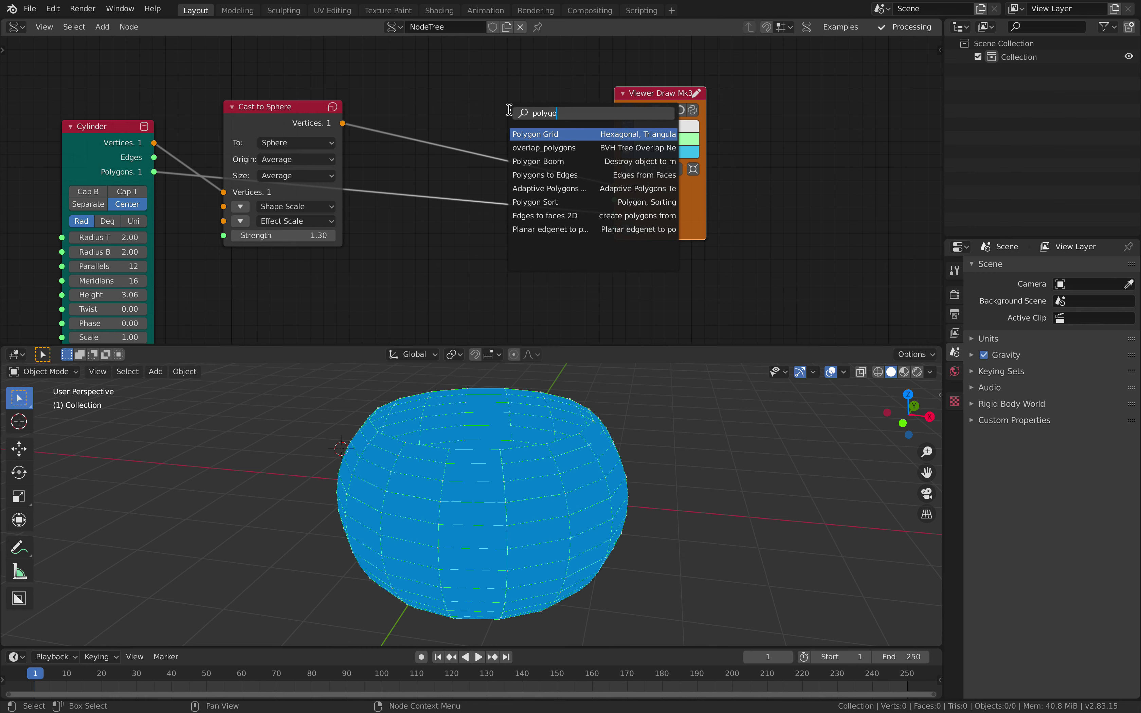
key(Down)
key(Down)
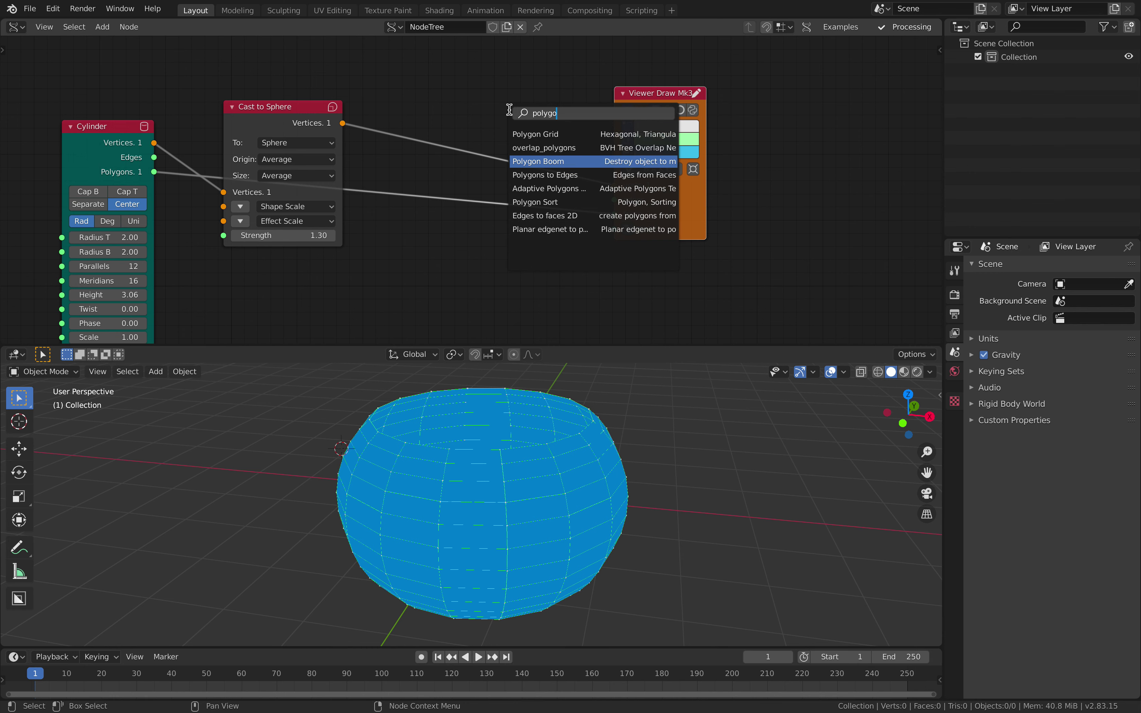
key(Return)
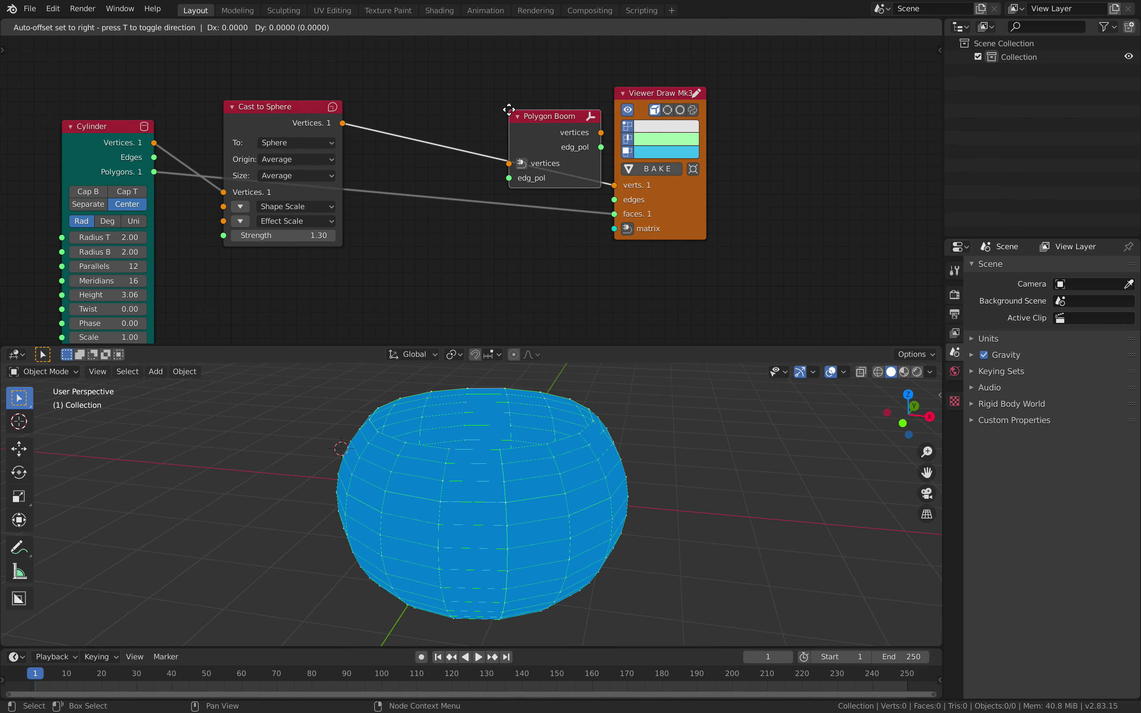
click(443, 331)
Shift the Viewer Draw node right and down, then save cast_etc_001.blend
drag(699, 226, 763, 249)
mouse_move(603, 272)
middle_down()
mouse_move(609, 243)
mouse_move(483, 257)
mouse_move(521, 260)
middle_up()
key(ctrl+s)
key(shift+a)
mouse_move(711, 442)
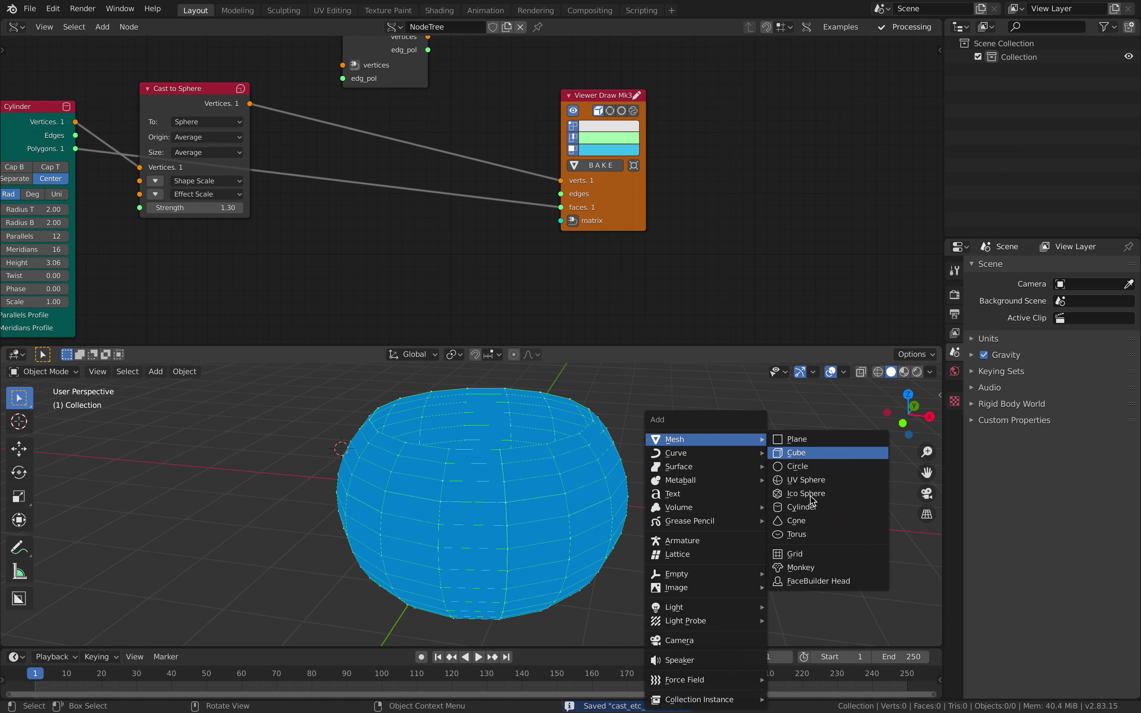
Add a Suzanne monkey mesh and move it to the left of the cylinder
click(818, 569)
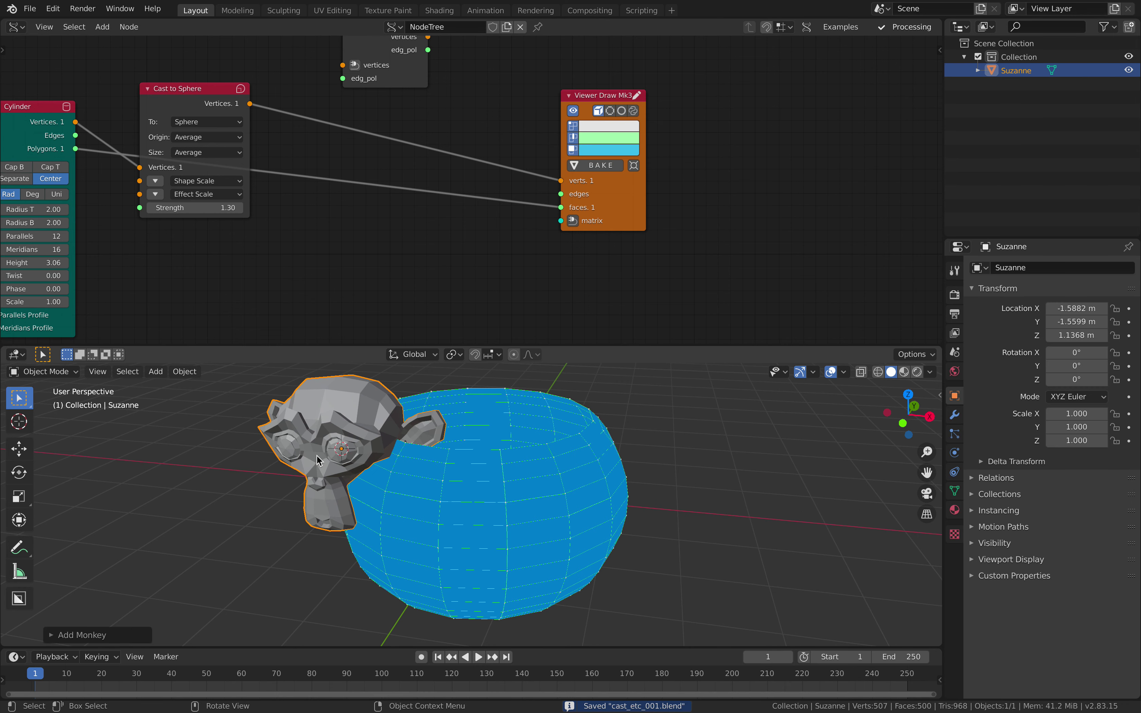
key(g)
click(194, 463)
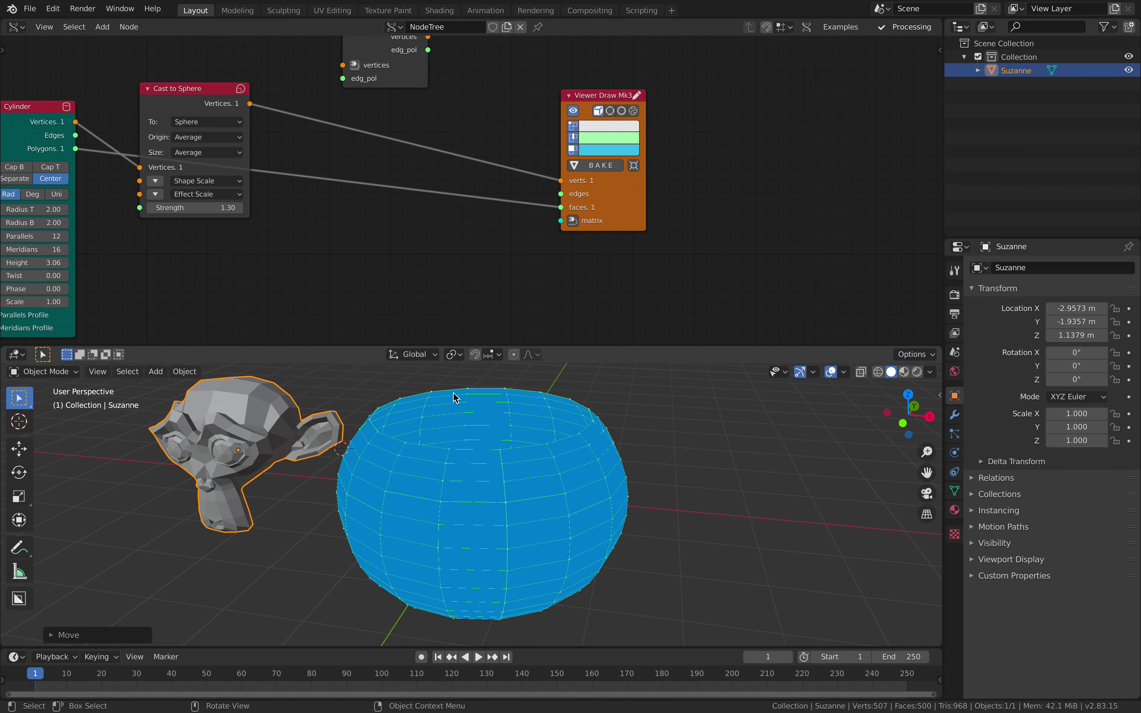
Add an Obj instancer MK2 node beside the viewer and set its object to Suzanne
key(shift+a)
click(701, 178)
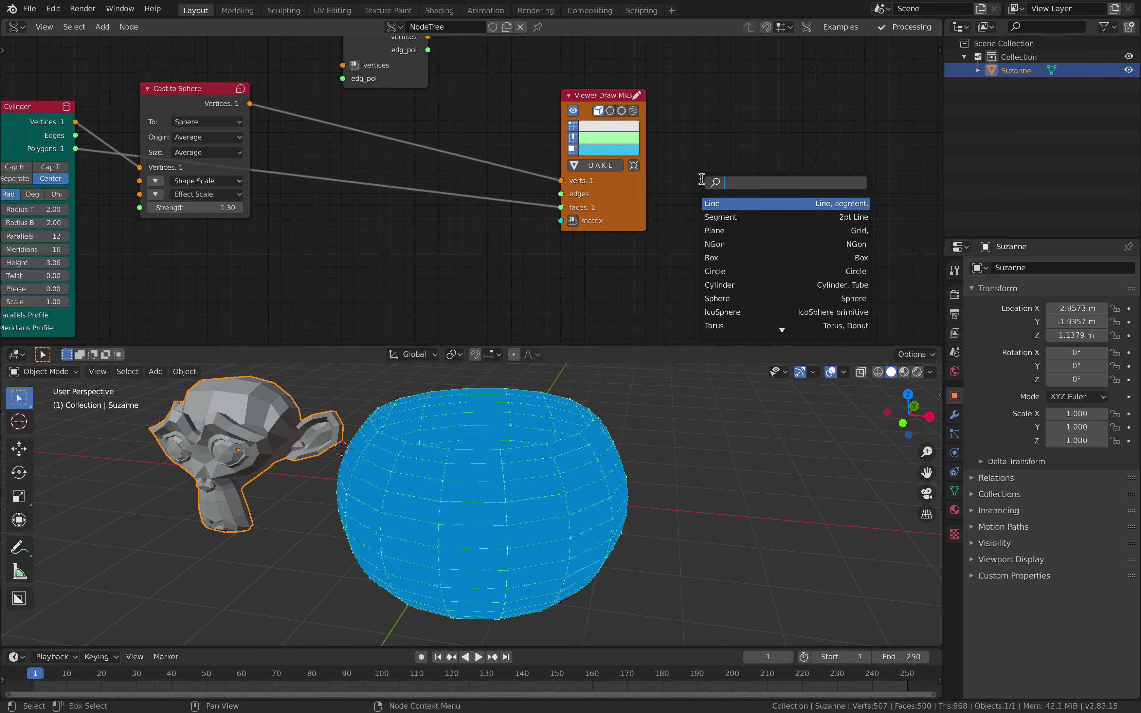
text(instan)
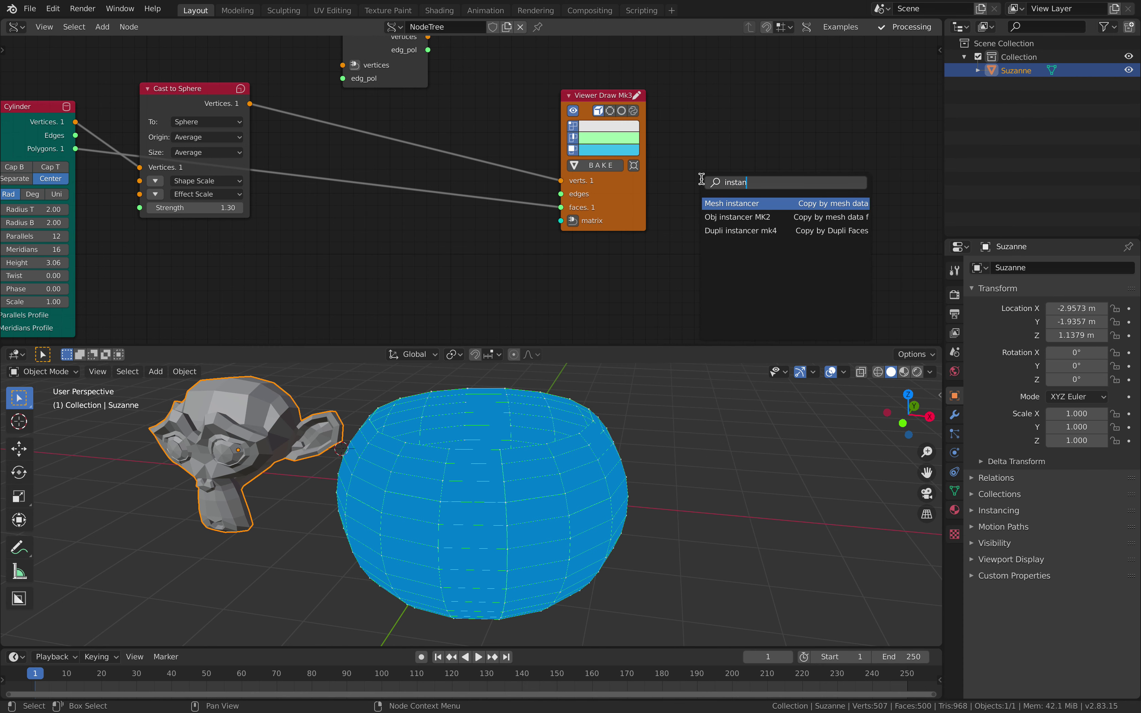
key(Down)
key(Return)
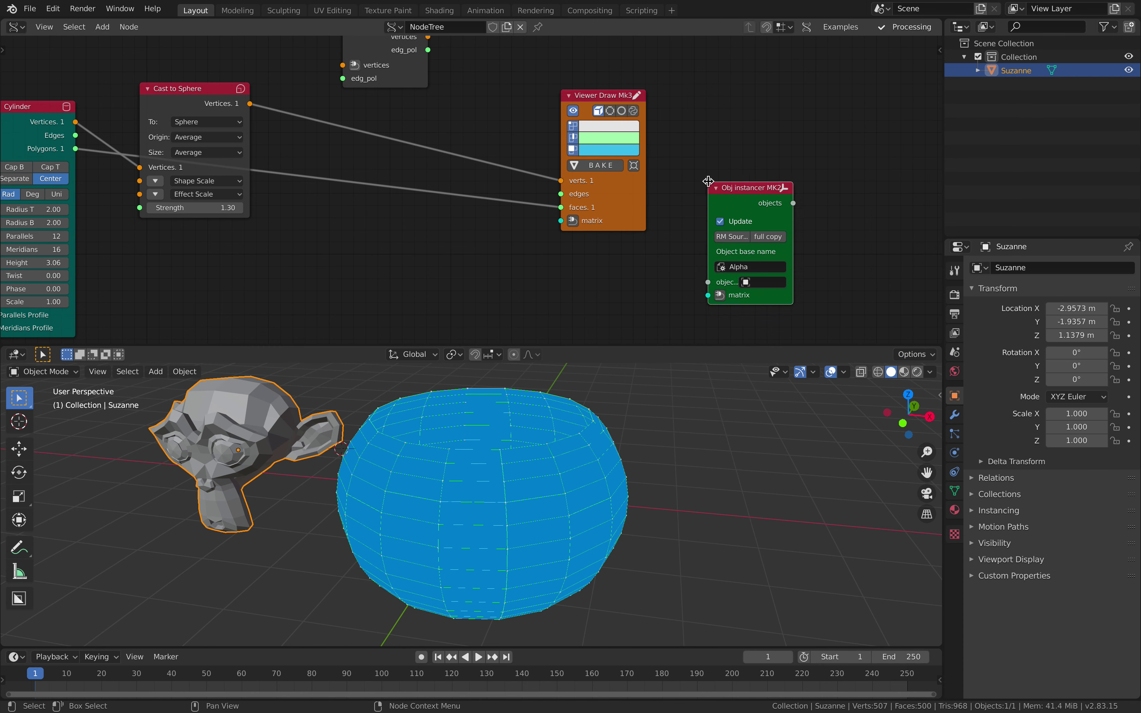
click(703, 180)
click(761, 282)
click(761, 298)
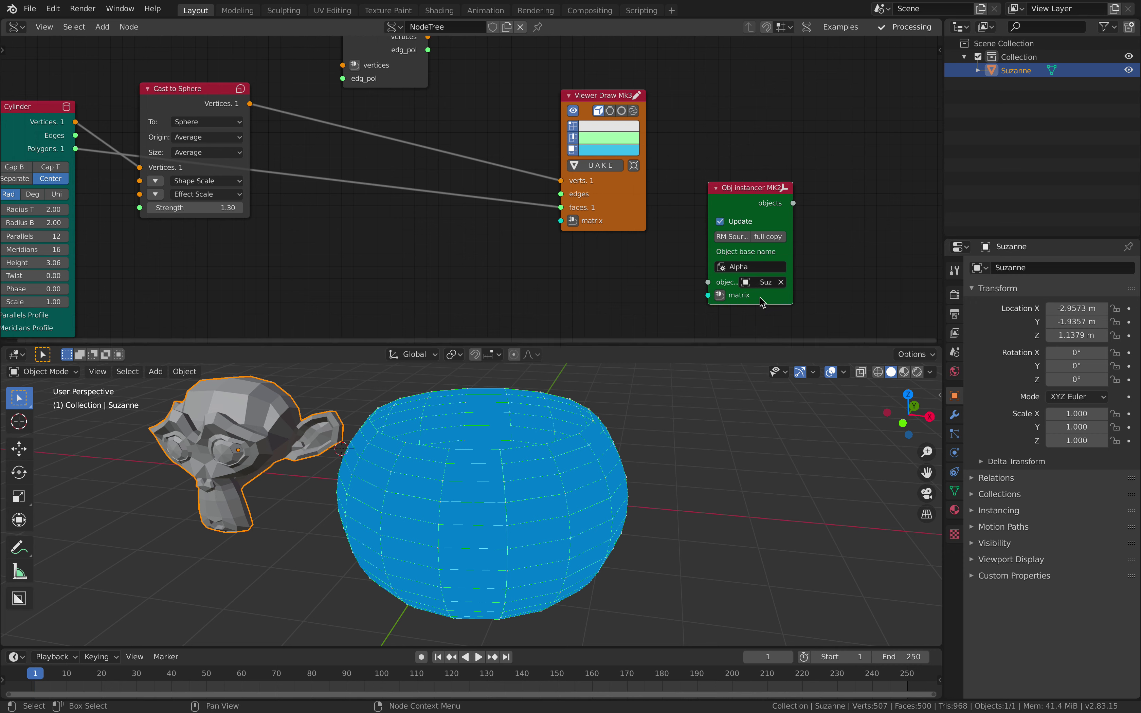
Add an Origins node below the viewer node
key(shift+a)
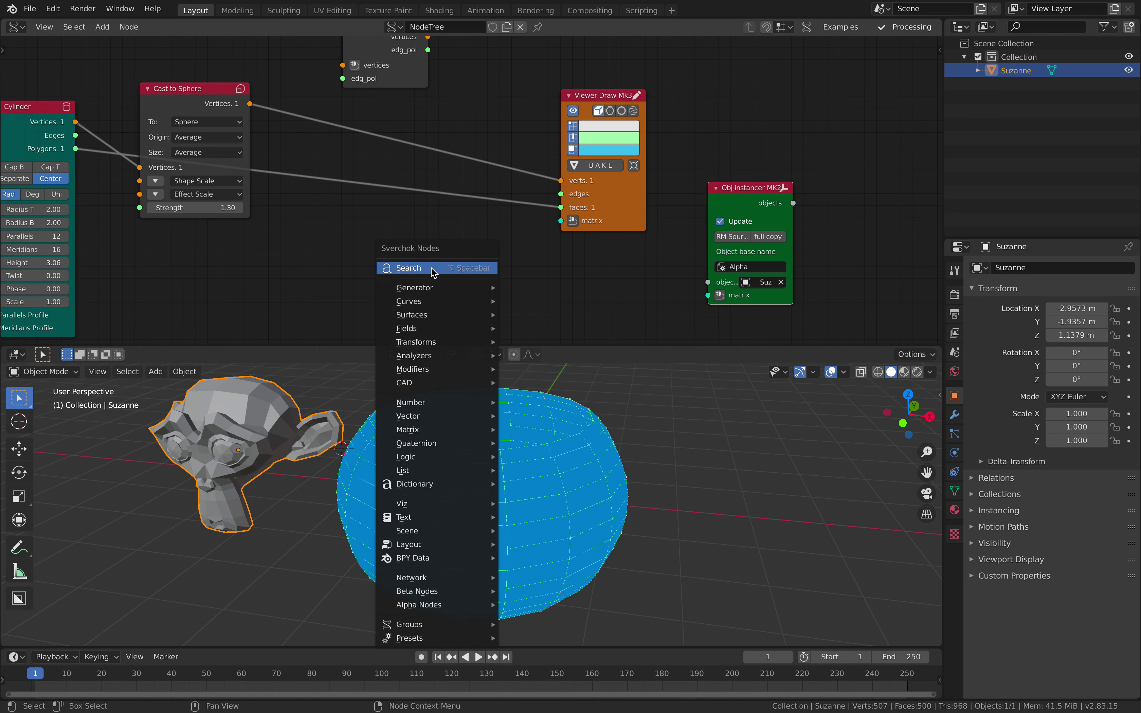
click(431, 268)
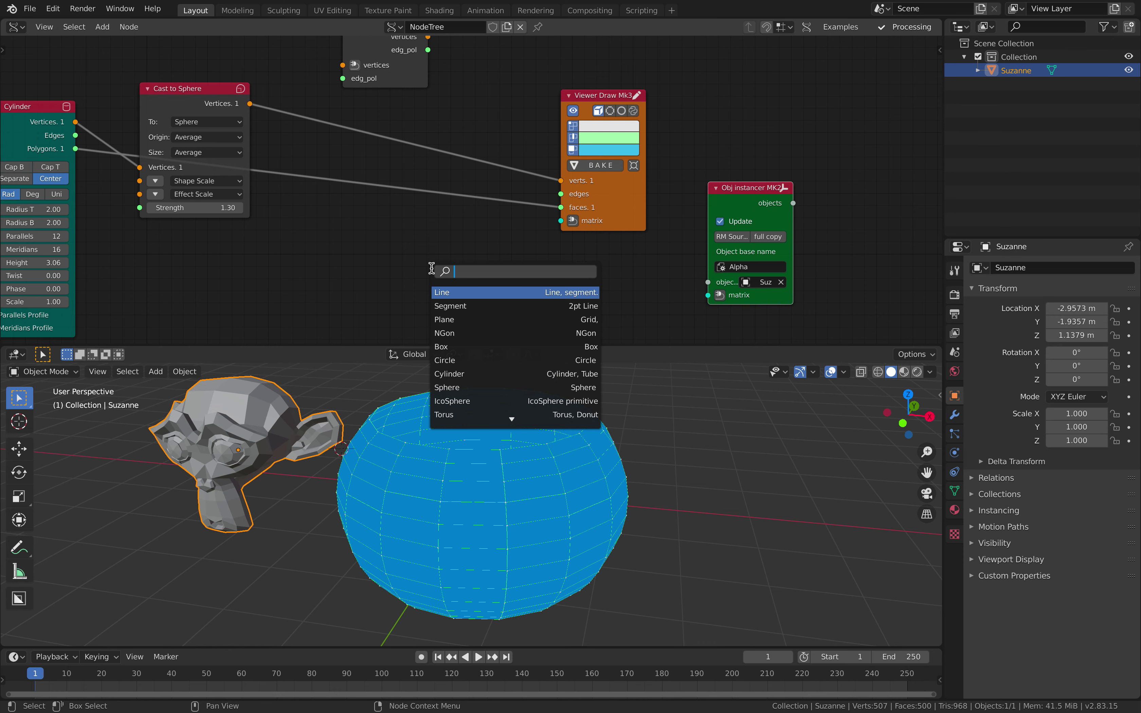
text(origin)
key(Return)
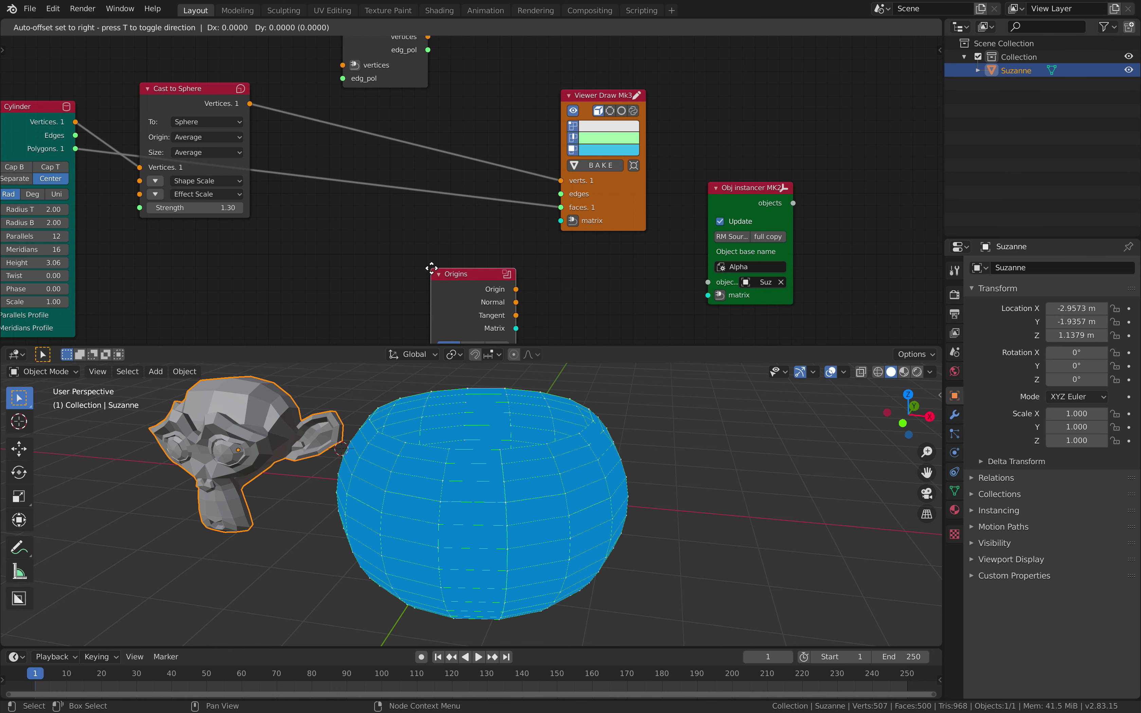
click(432, 234)
shift+scroll(433, 193, down, 3)
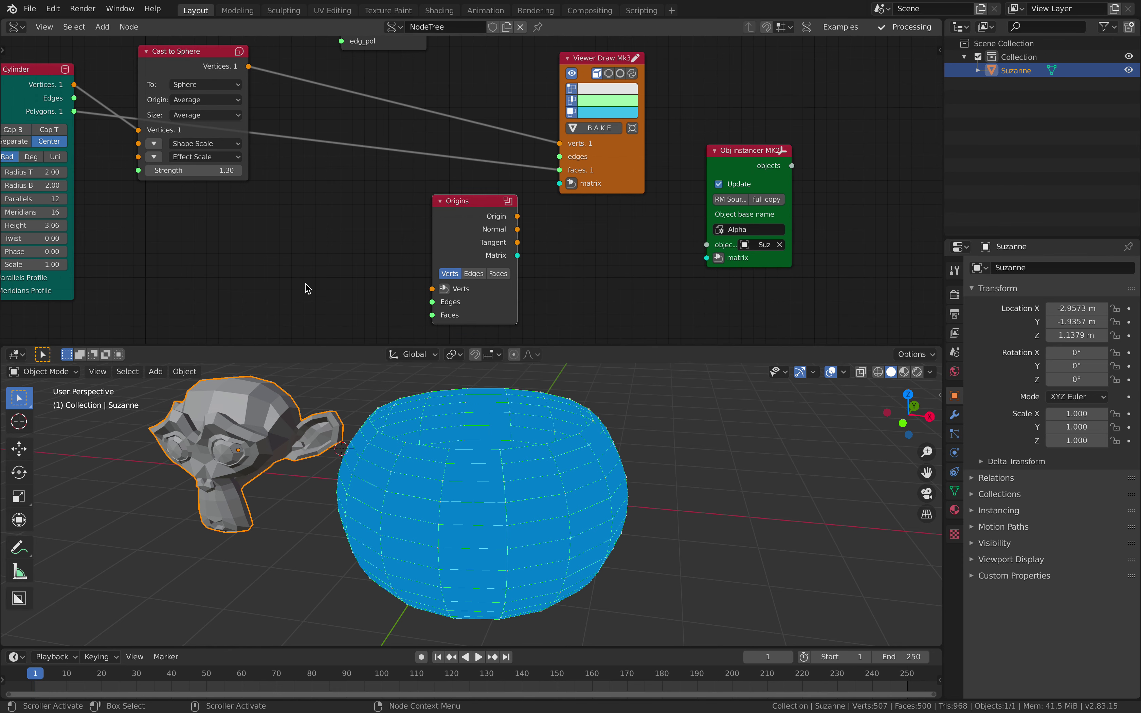
scroll(307, 288, down, 1)
click(226, 65)
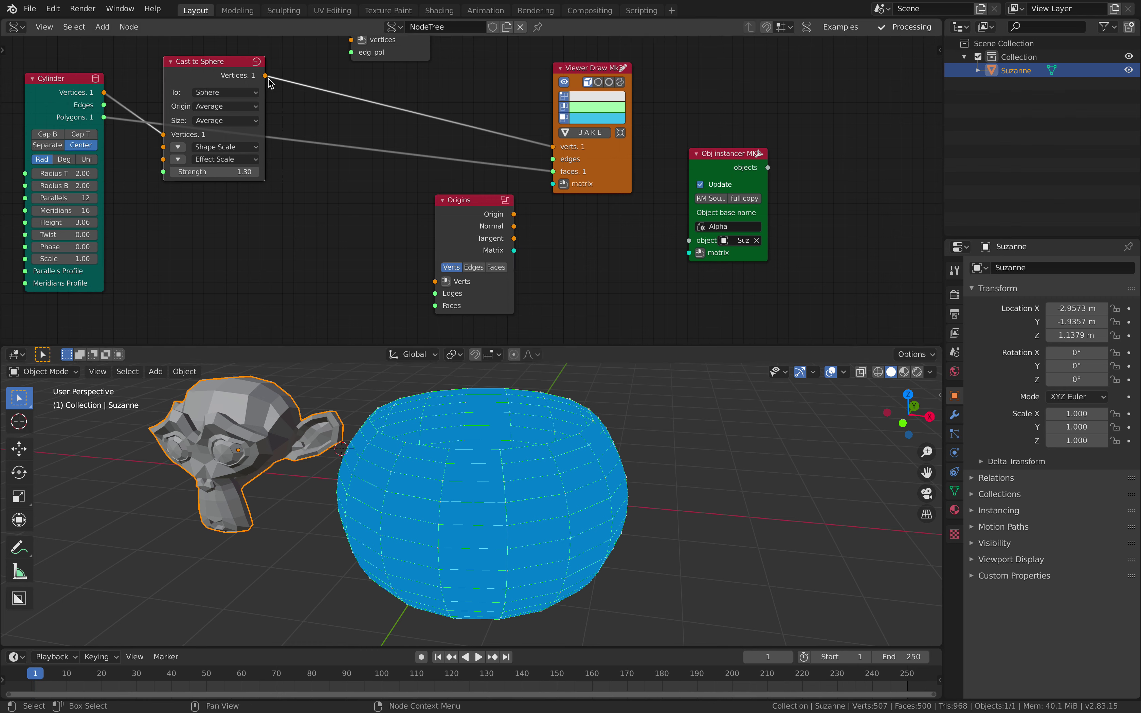
Wire sphere-cast vertices and cylinder polygons into Origins in Faces mode, feeding its matrices to the instancer
drag(266, 78, 436, 281)
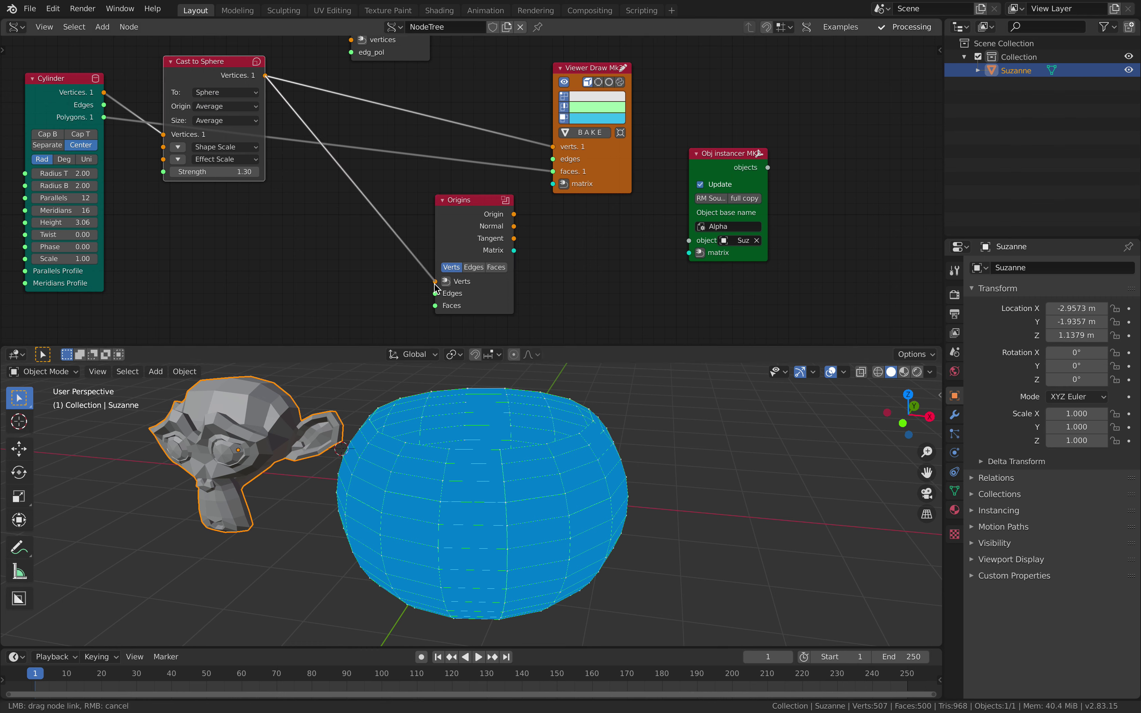
drag(103, 117, 436, 306)
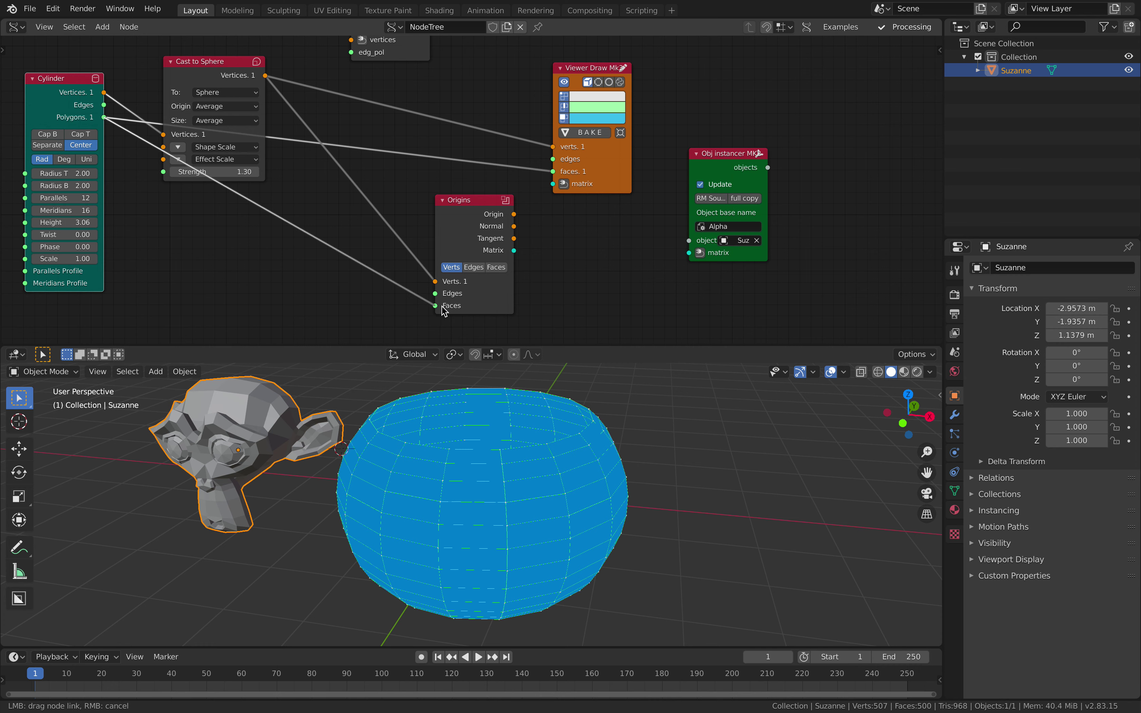
click(496, 267)
drag(484, 252, 694, 260)
middle_drag(616, 472, 579, 500)
scroll(578, 499, down, 2)
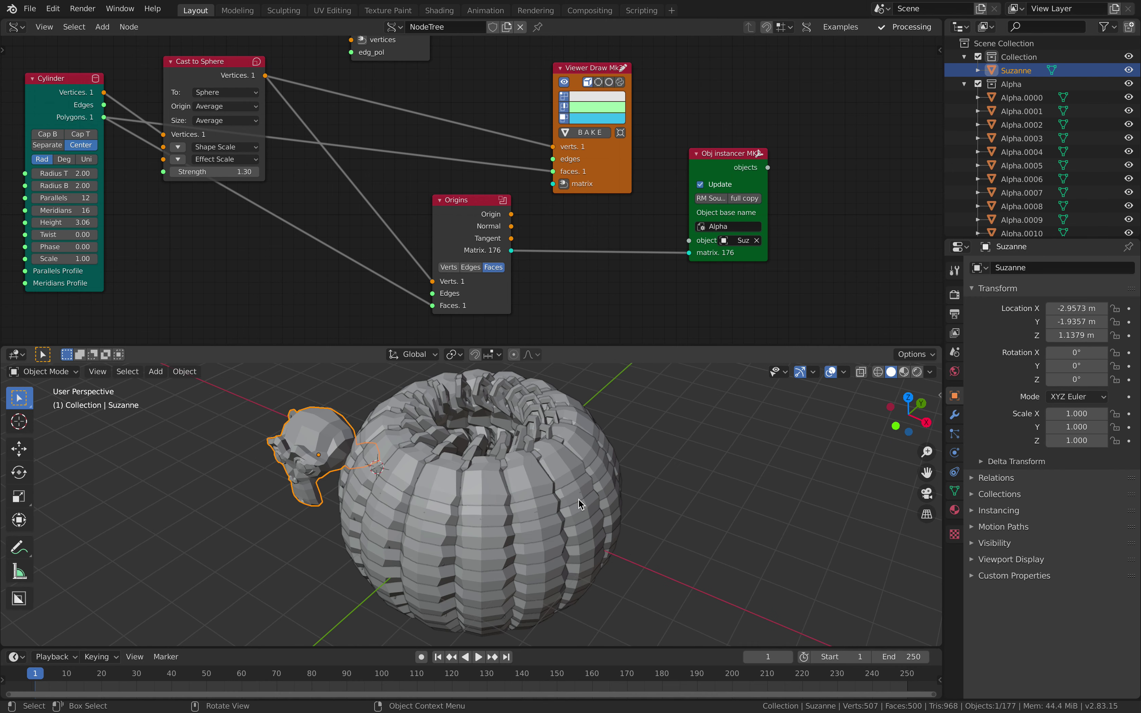
Move Suzanne further left along the X axis
middle_drag(350, 472, 371, 474)
key(g)
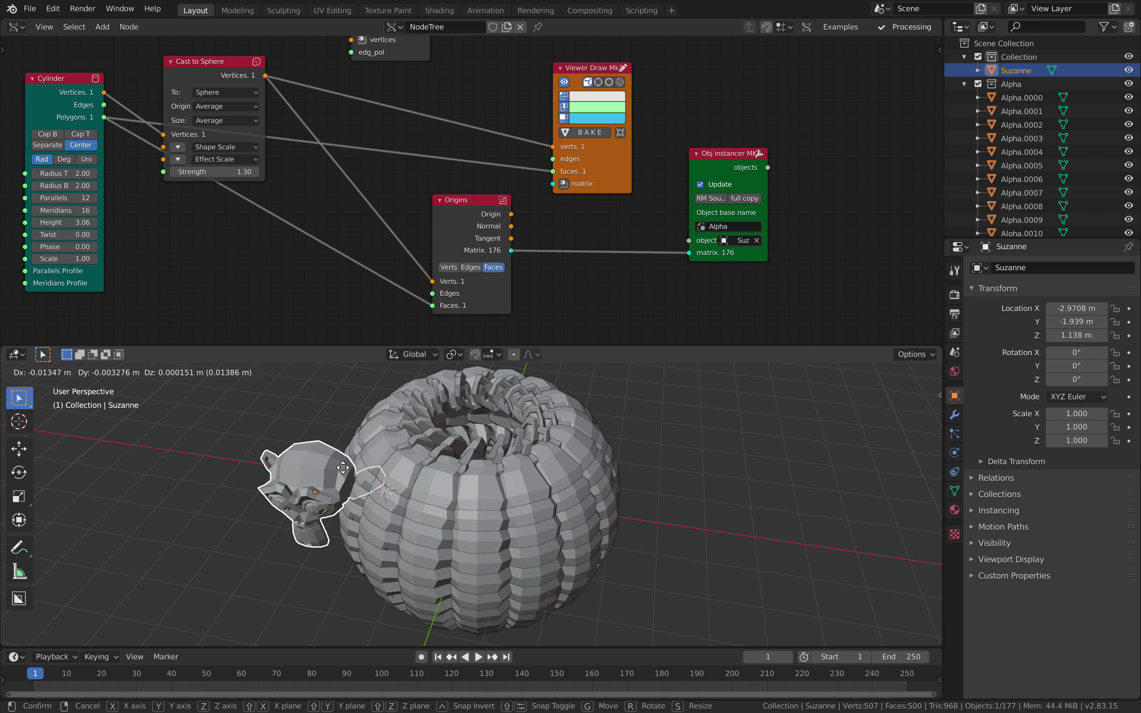
key(x)
click(236, 441)
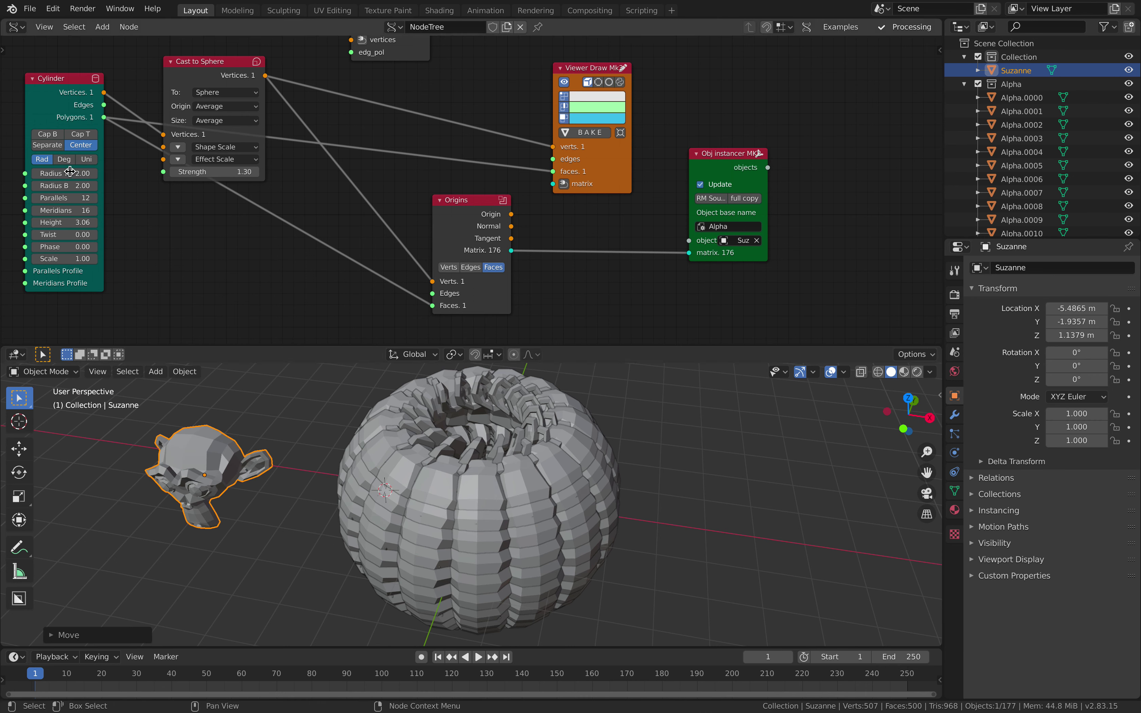
Set both Cylinder radii to 5 and its Height to 10
drag(71, 186, 70, 170)
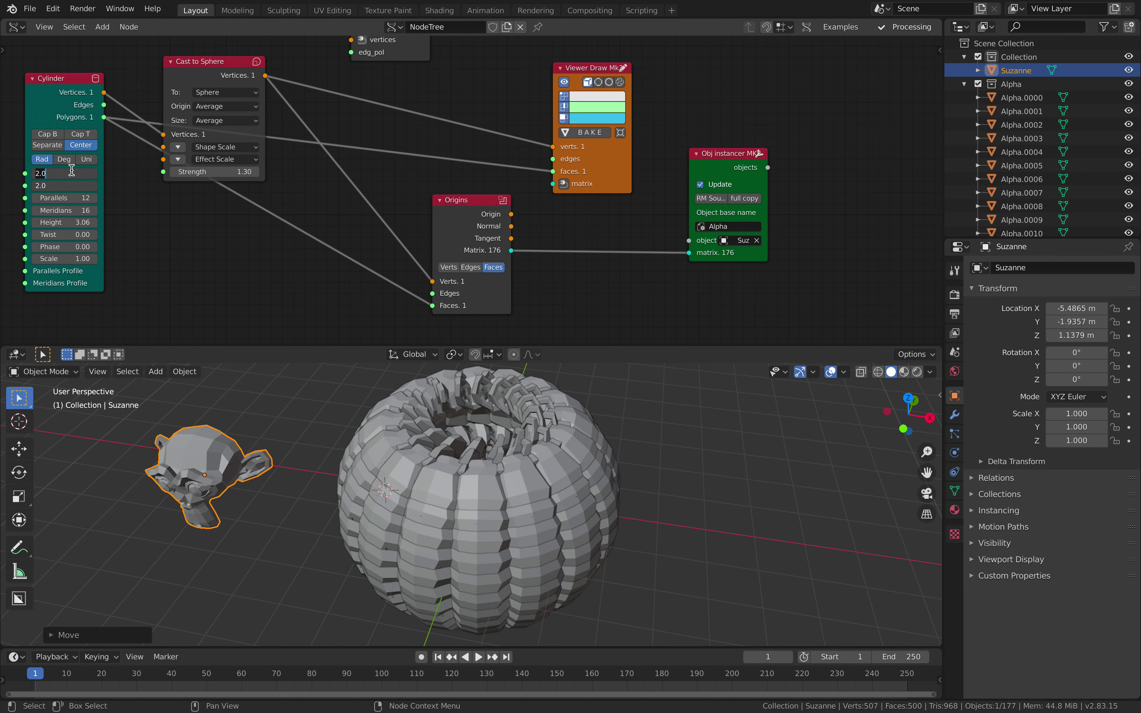
key(Return)
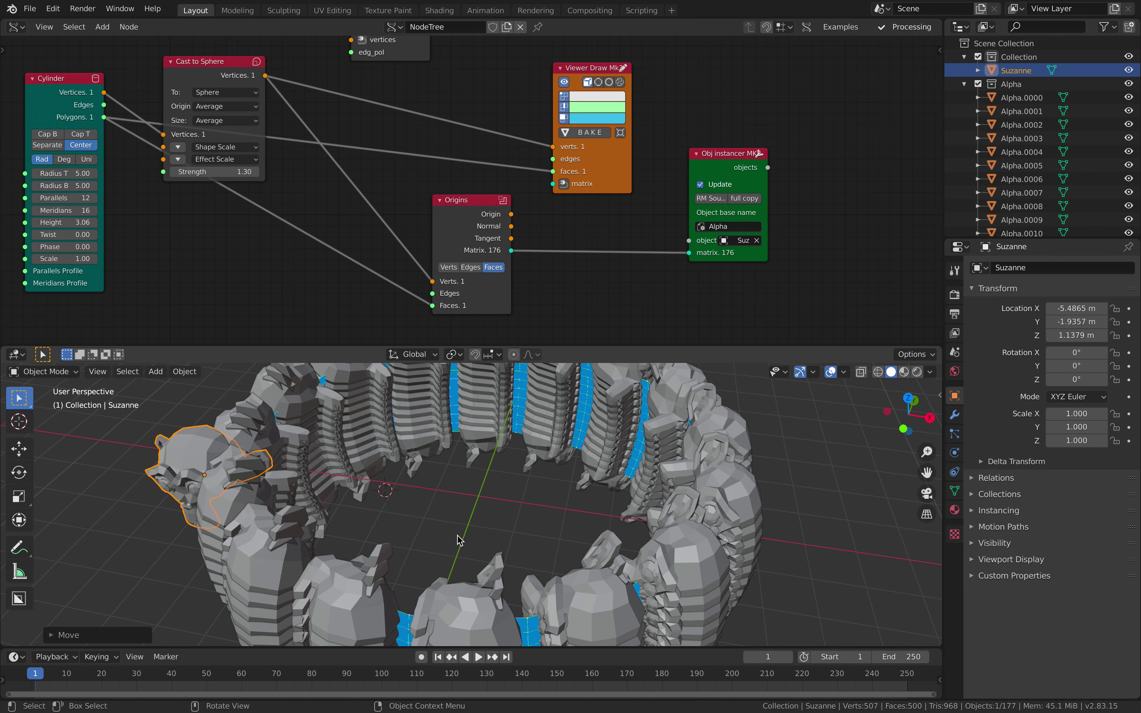
scroll(460, 540, down, 3)
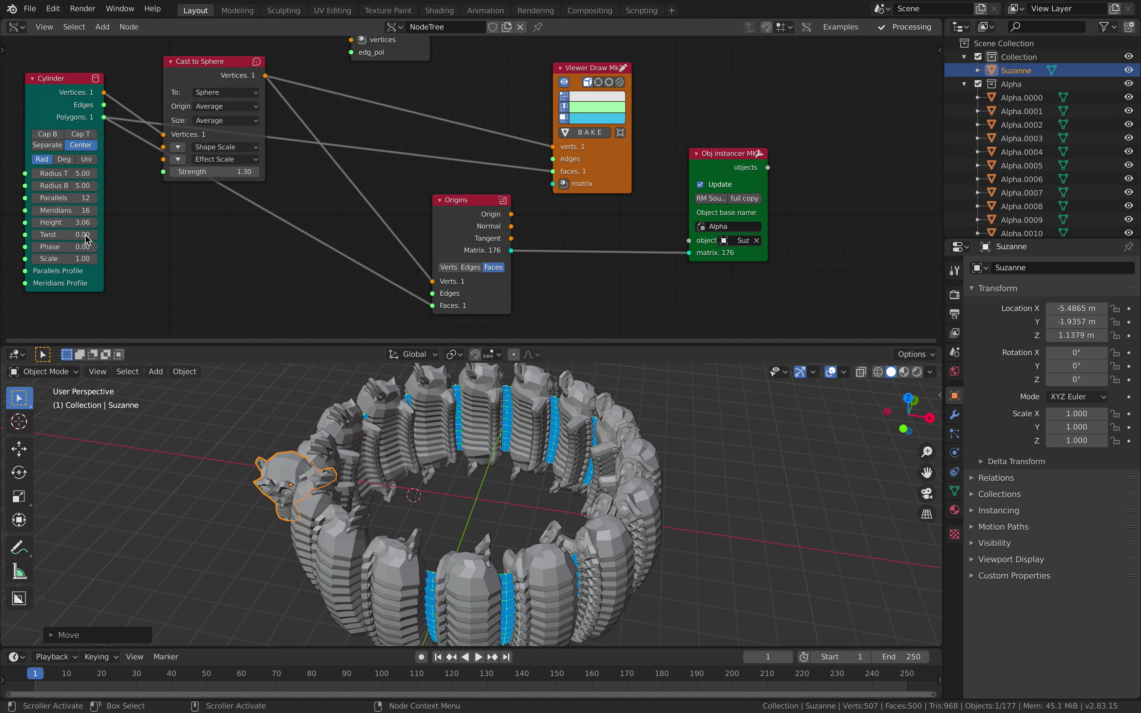
click(78, 225)
text(10)
key(Return)
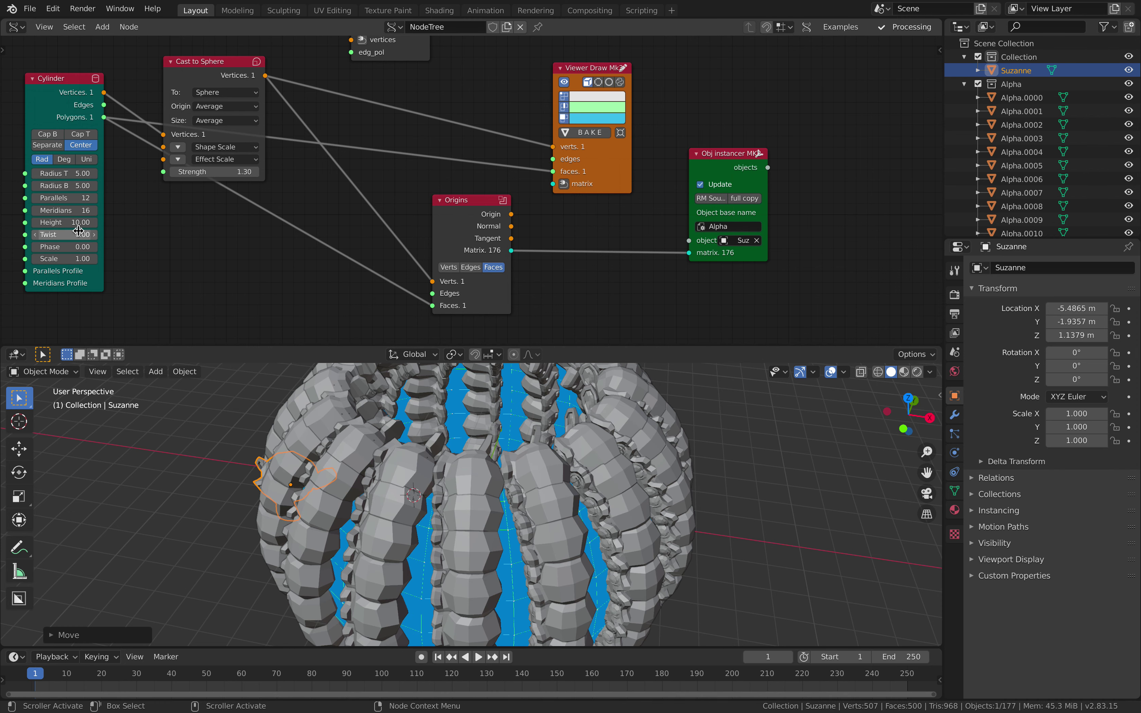
Slide Suzanne further left along X to -9.1268
middle_drag(456, 509, 531, 497)
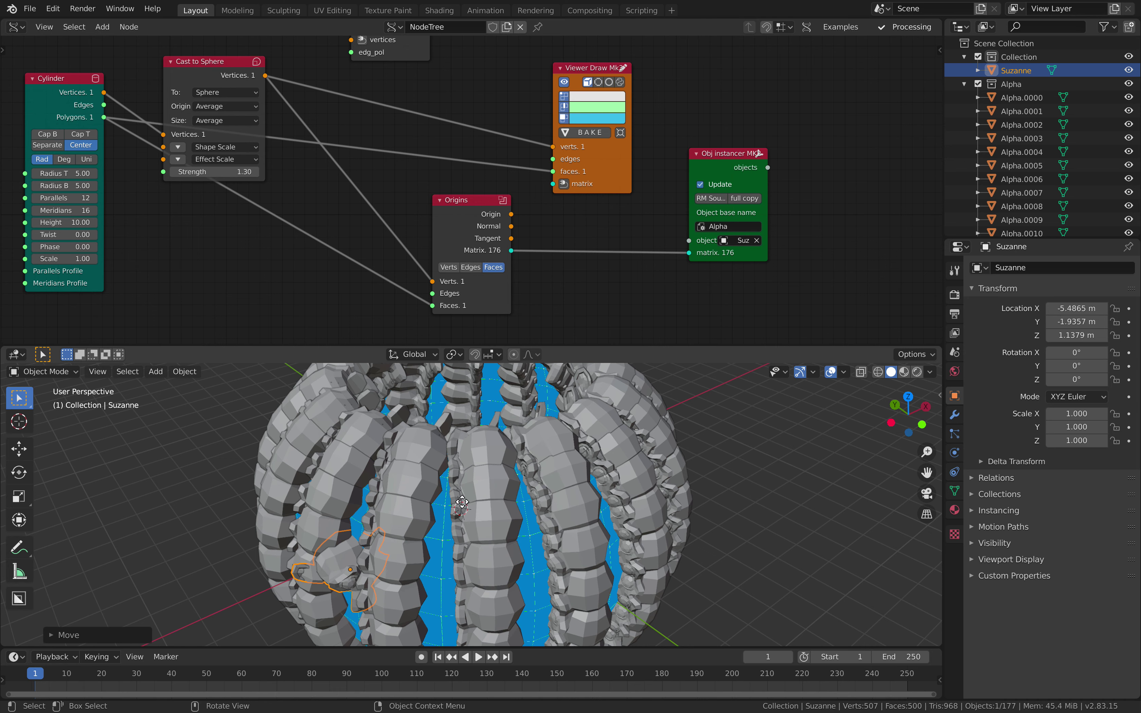
key(g)
key(x)
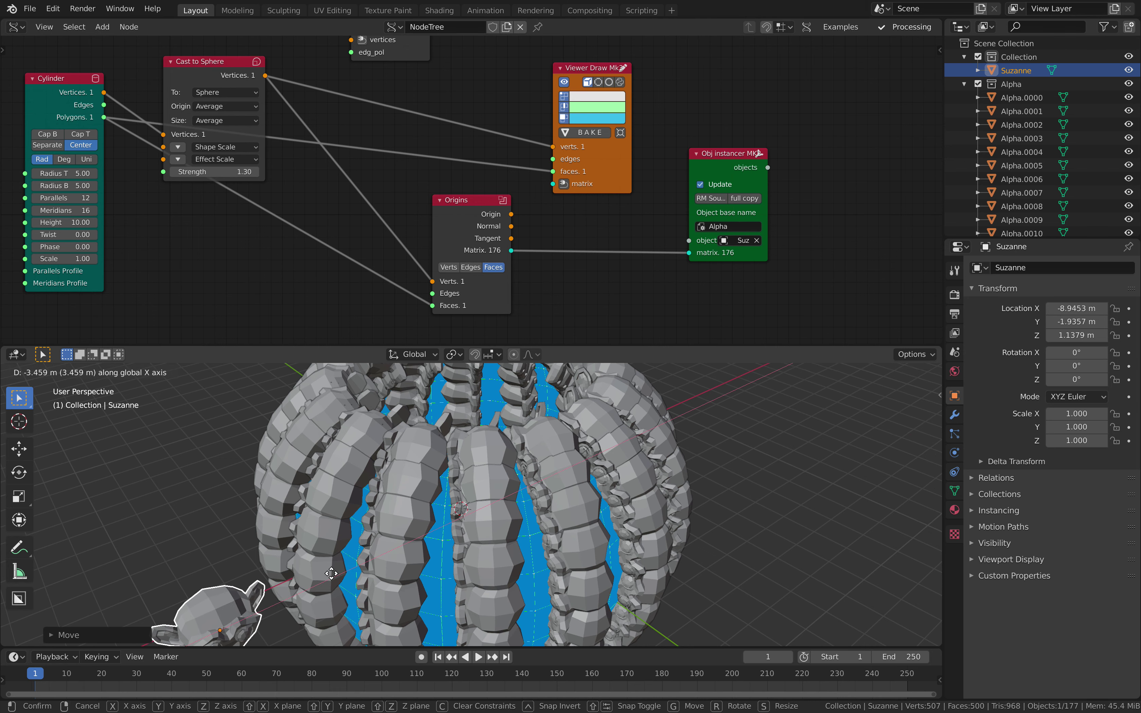
click(332, 575)
middle_drag(495, 540, 453, 516)
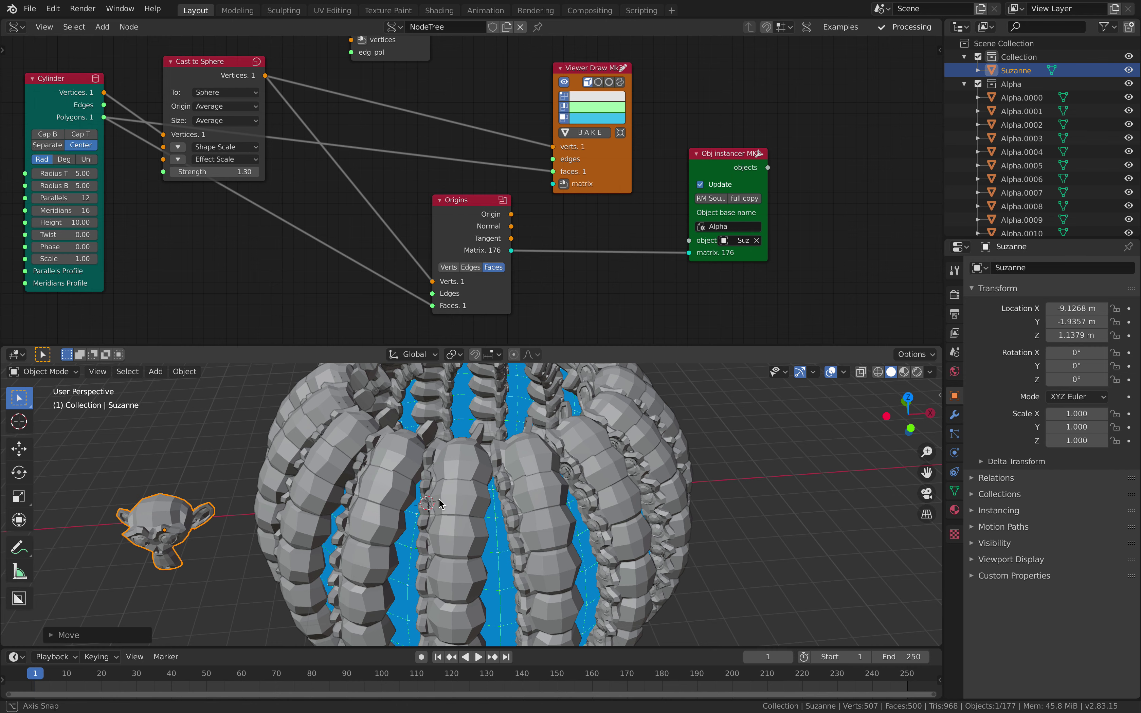
middle_drag(439, 500, 387, 491)
Enlarge the 3D view, hide the blue Viewer Draw mesh, and switch to the HyperJam page in Safari
drag(646, 346, 647, 287)
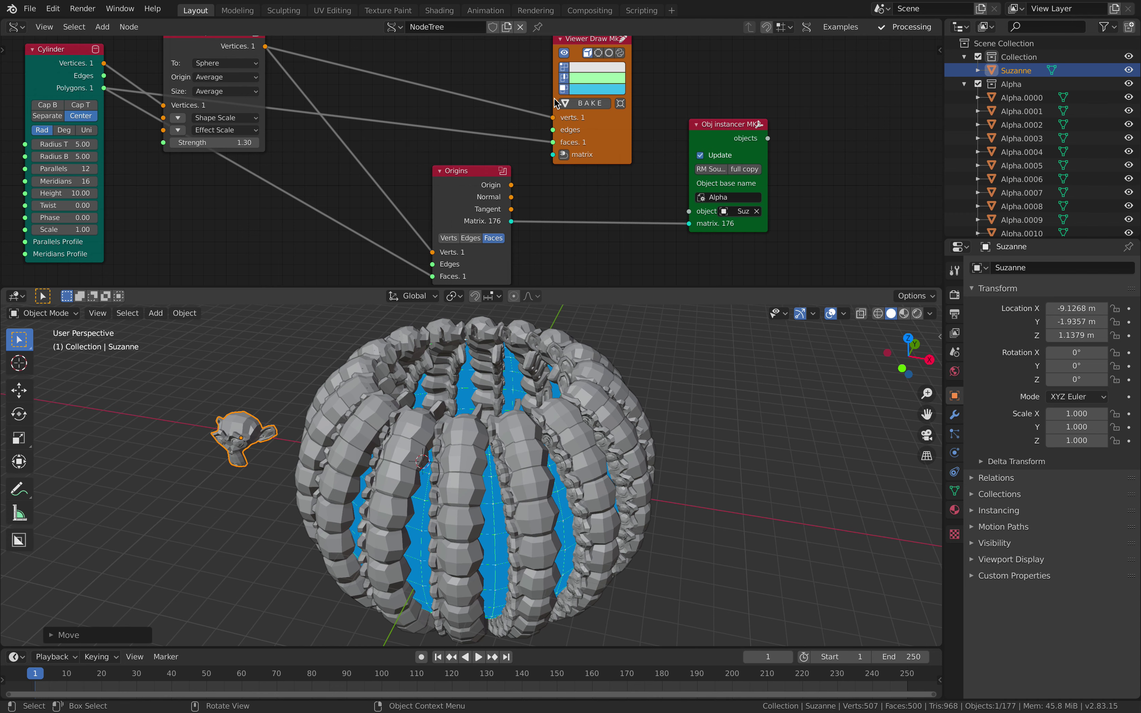
click(564, 53)
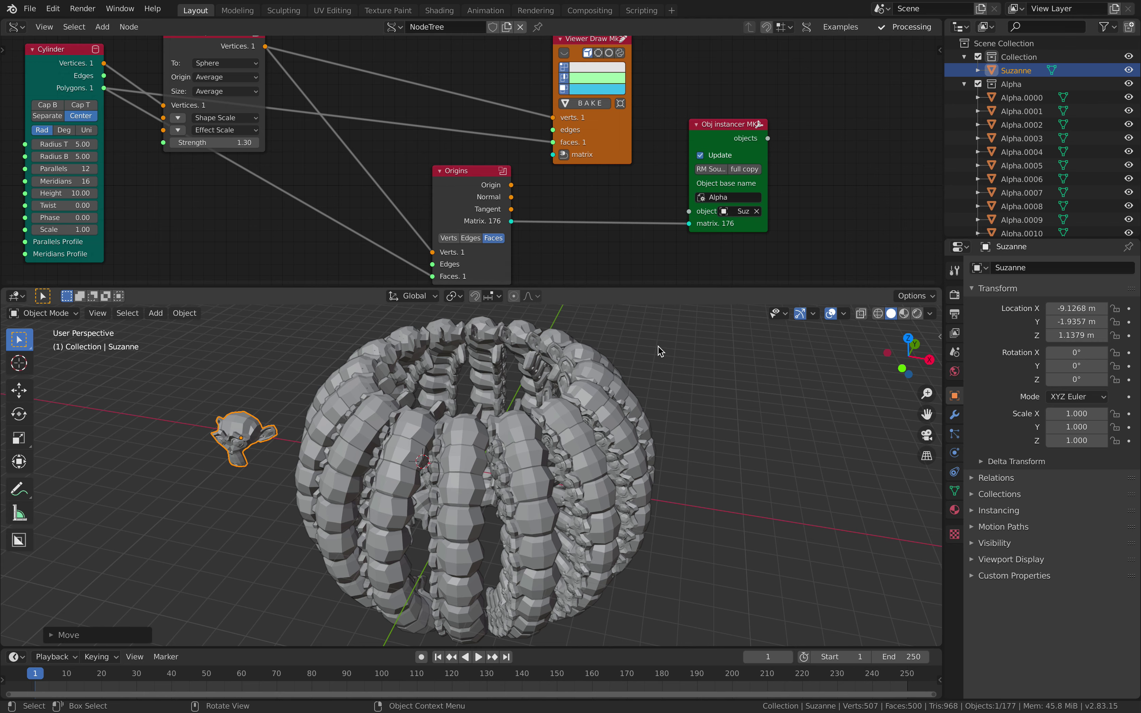
key(ctrl+Right)
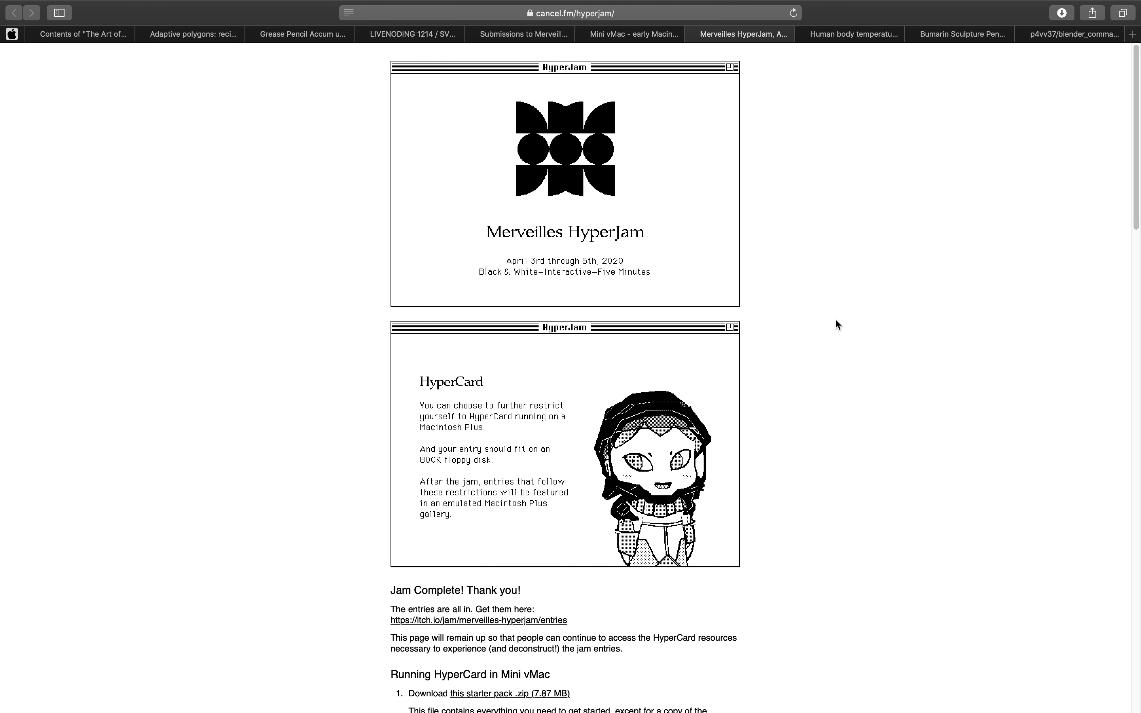
Back in Blender, reposition Suzanne and save the file
key(ctrl+Left)
key(g)
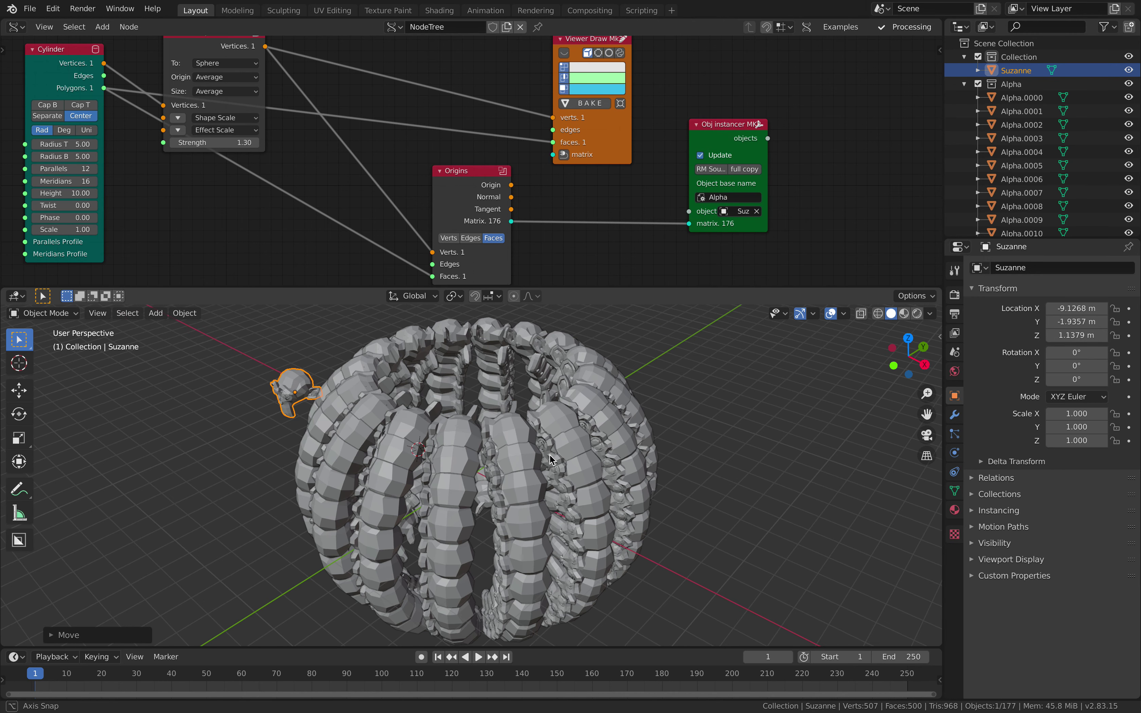
click(551, 460)
middle_drag(561, 452, 589, 443)
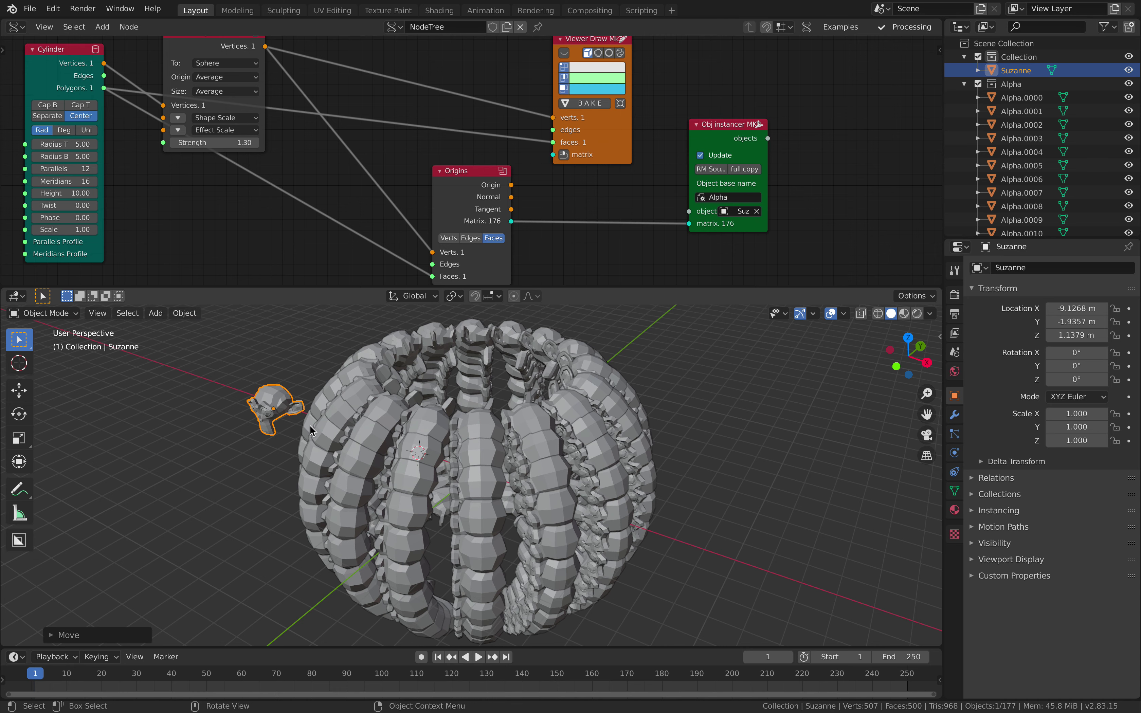
key(ctrl+s)
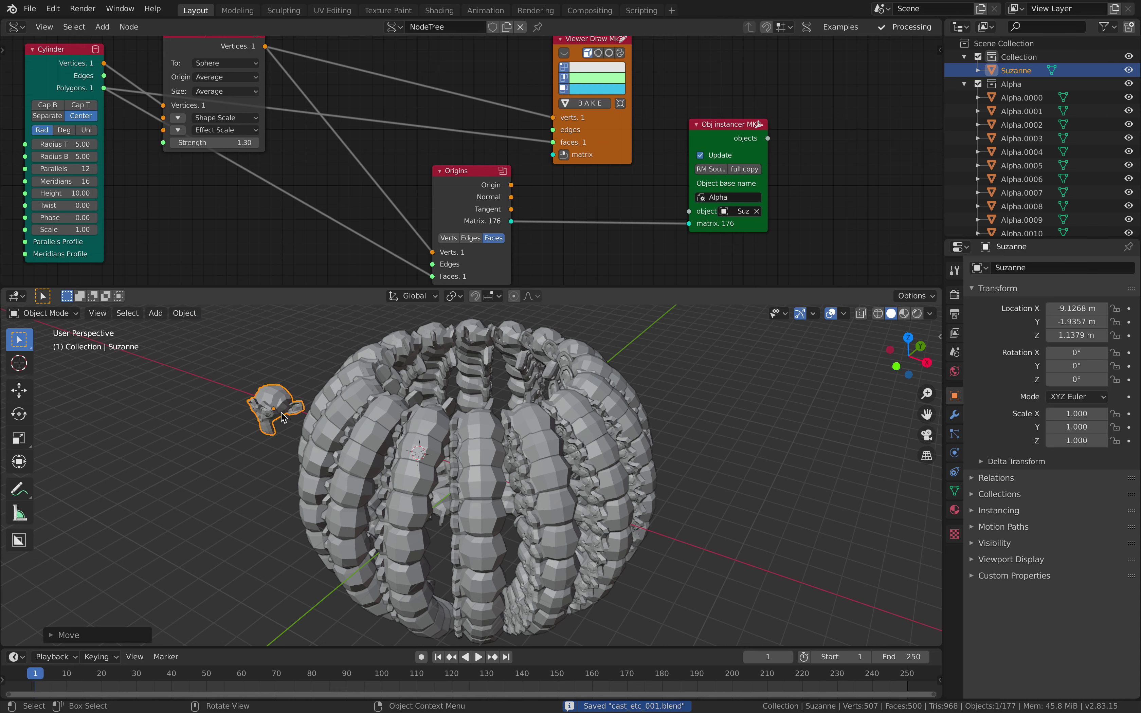
Rotate Suzanne's mesh 90° about X in Edit Mode, then return to Object Mode
key(Tab)
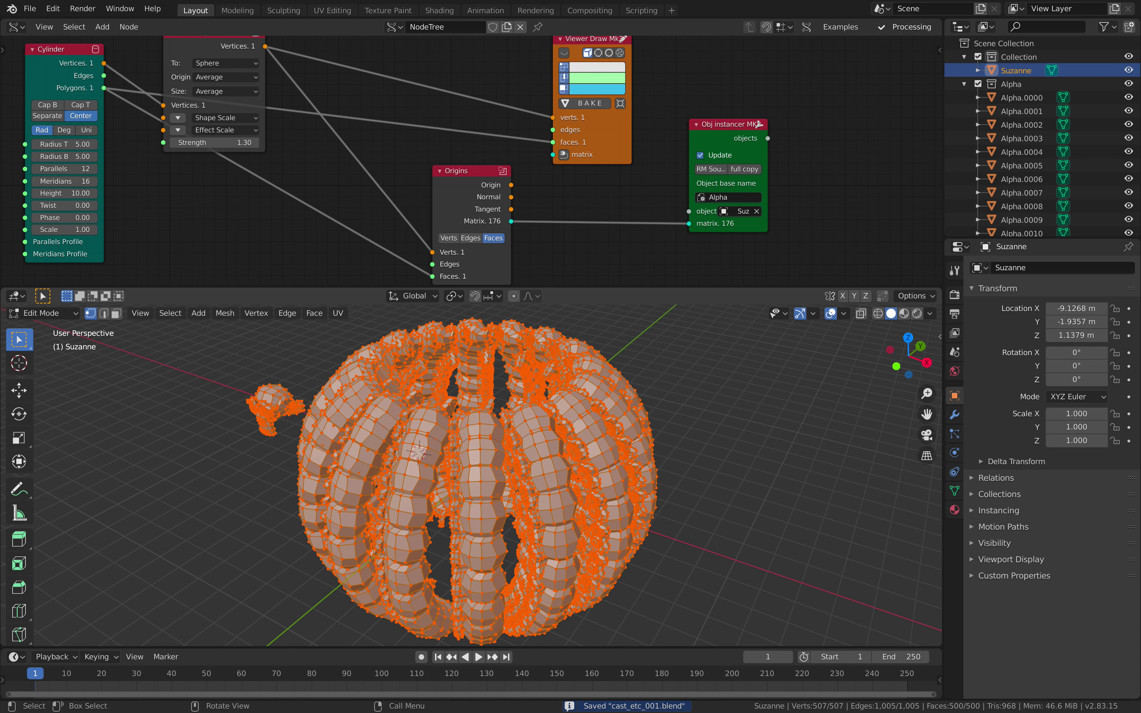
key(r)
key(x)
key(9)
key(0)
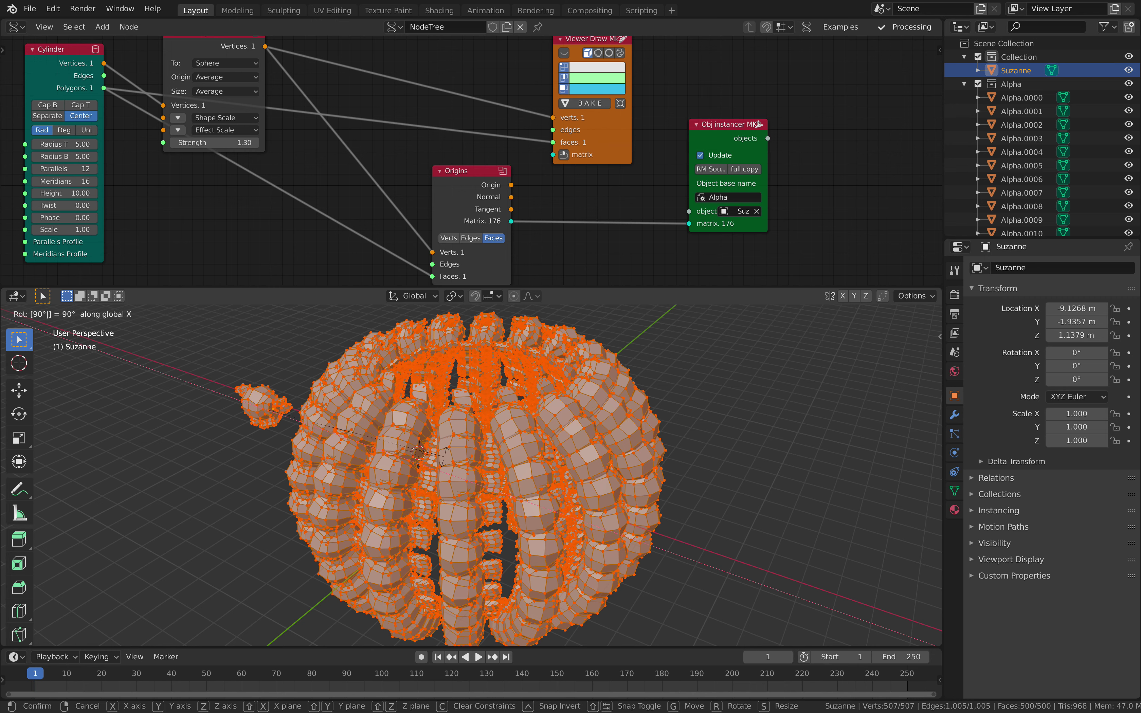
key(Return)
key(Tab)
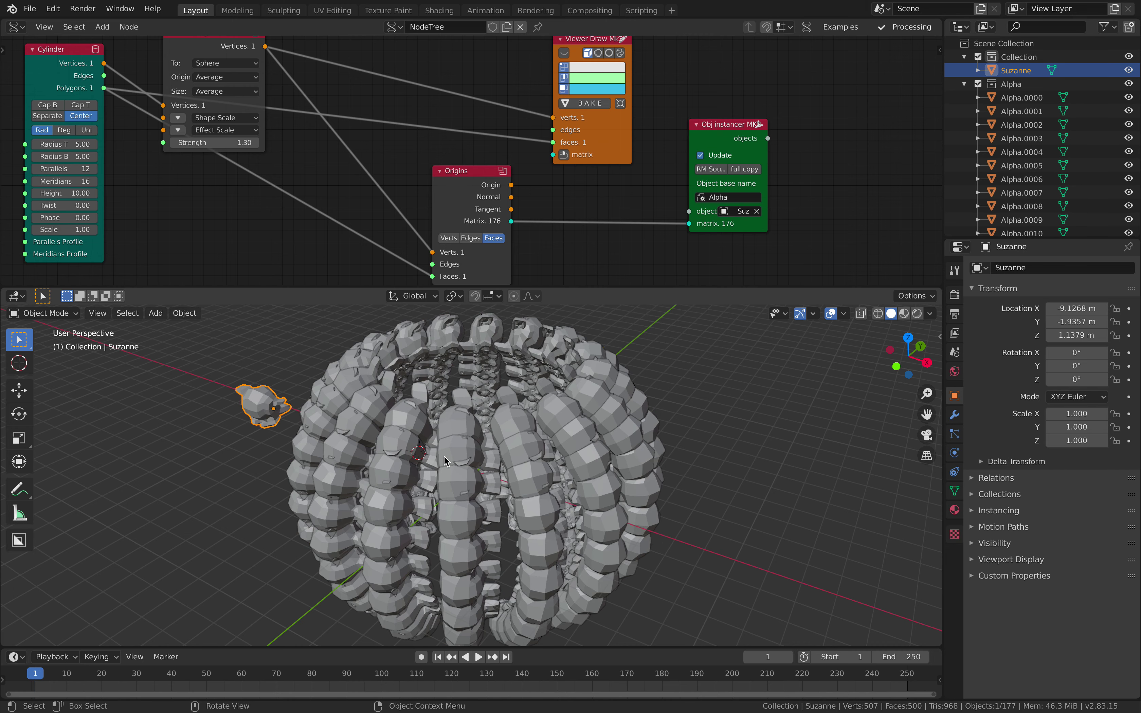
middle_drag(550, 457, 529, 502)
scroll(529, 502, up, 4)
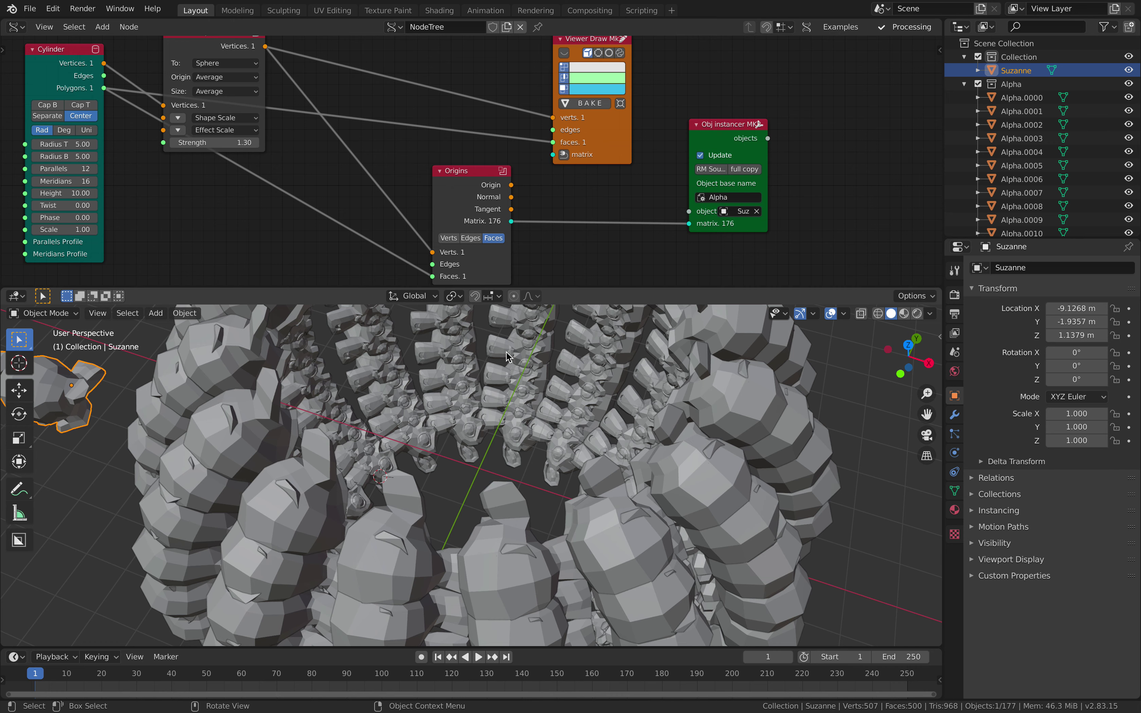
middle_drag(612, 416, 607, 421)
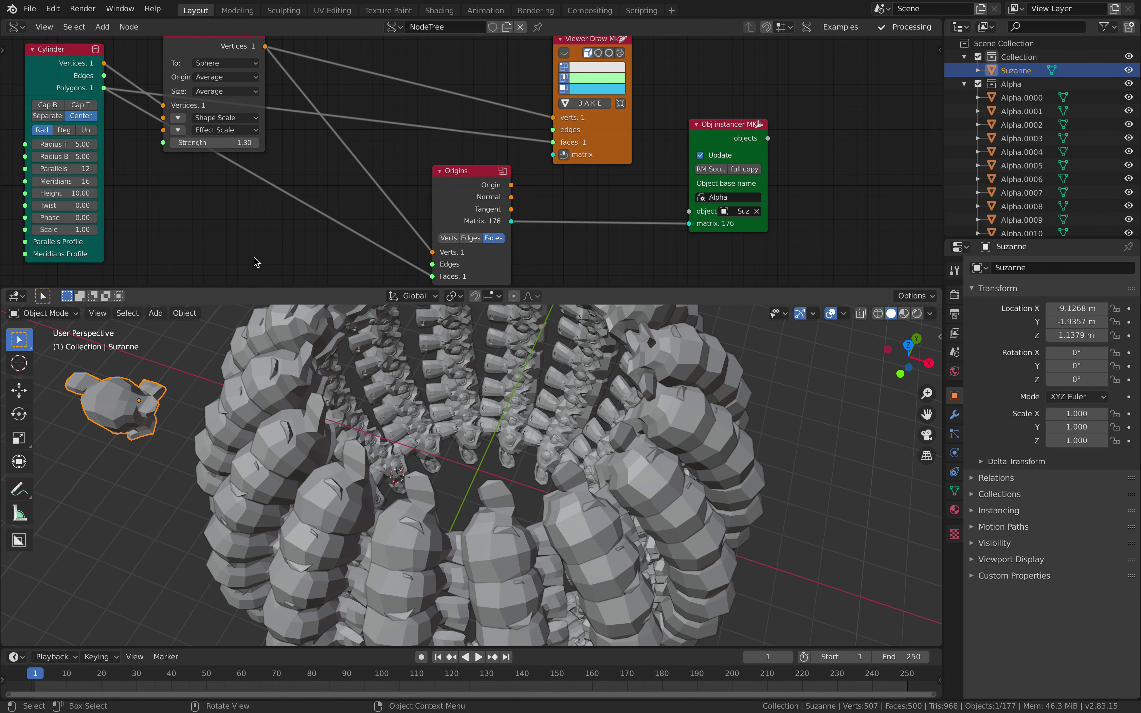
middle_drag(552, 468, 593, 458)
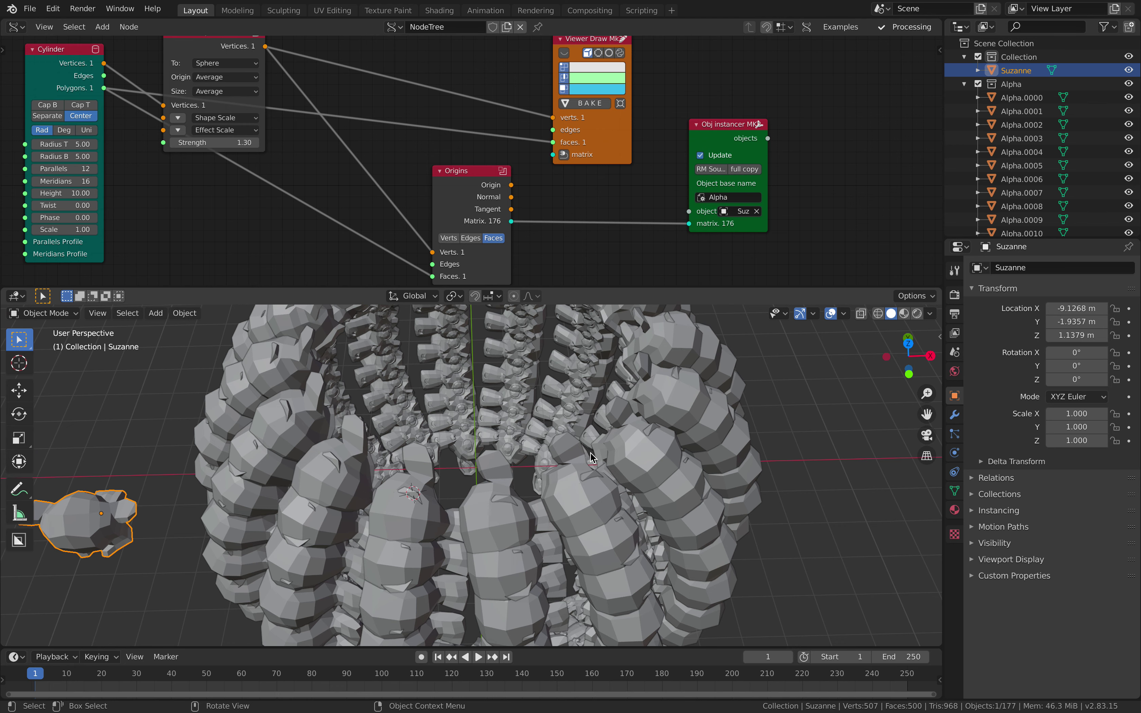
scroll(593, 455, down, 1)
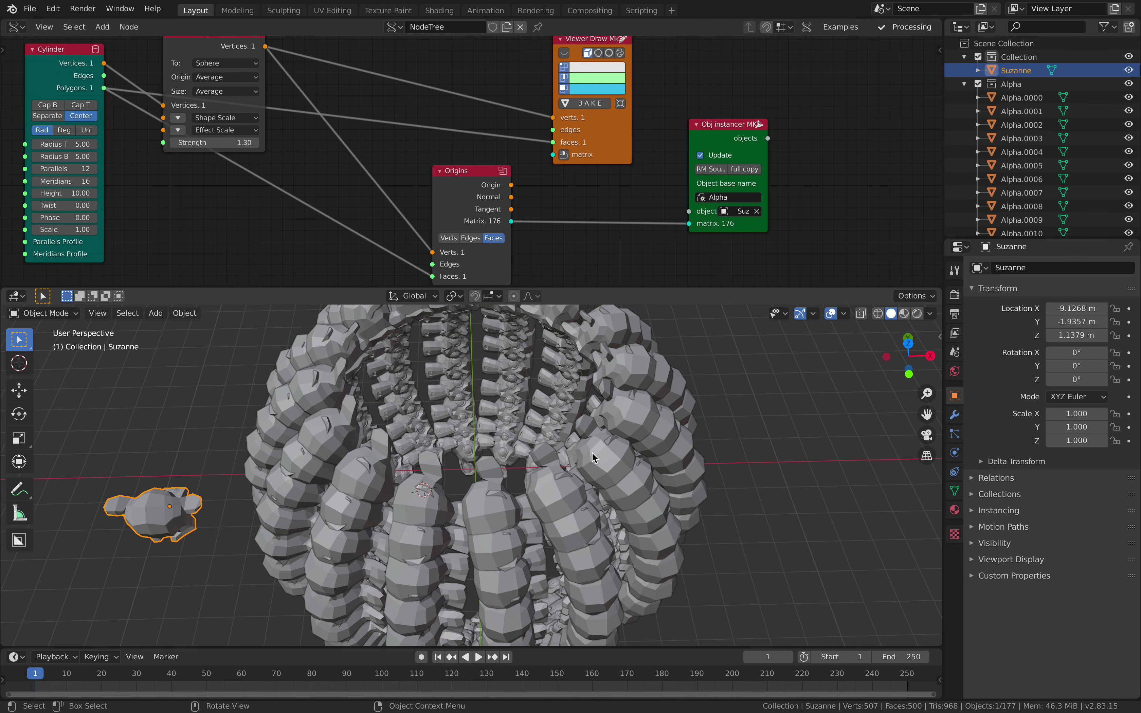
middle_drag(593, 458, 507, 415)
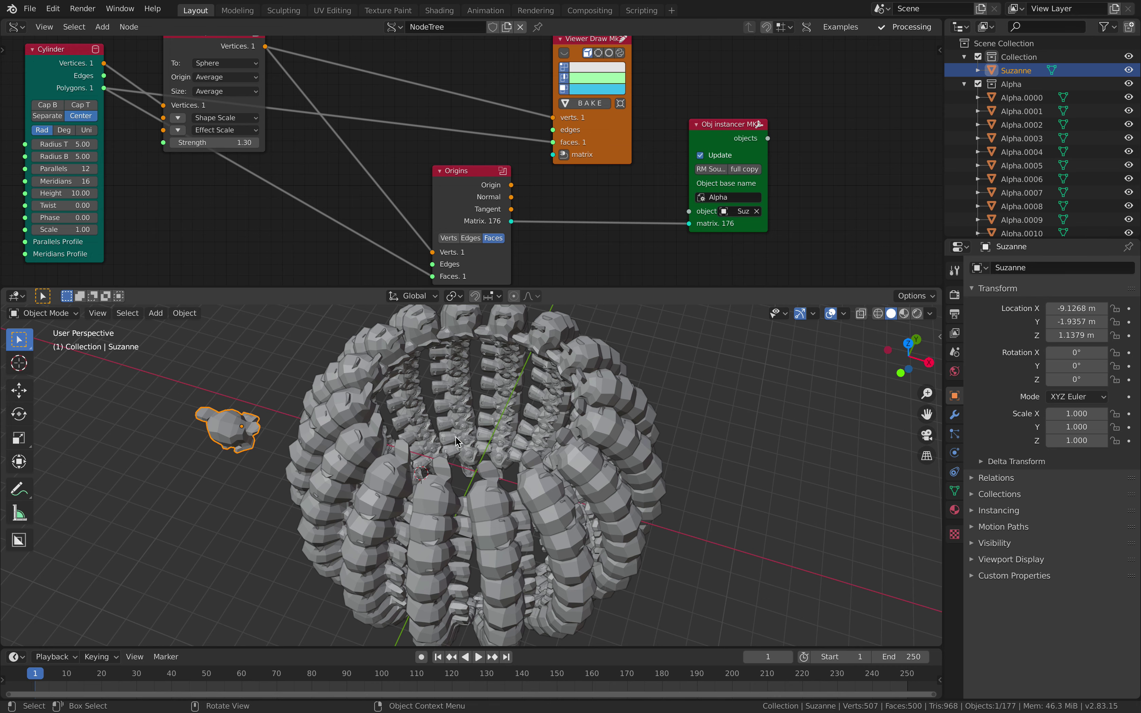
mouse_move(456, 437)
middle_down()
mouse_move(553, 429)
mouse_move(443, 429)
middle_up()
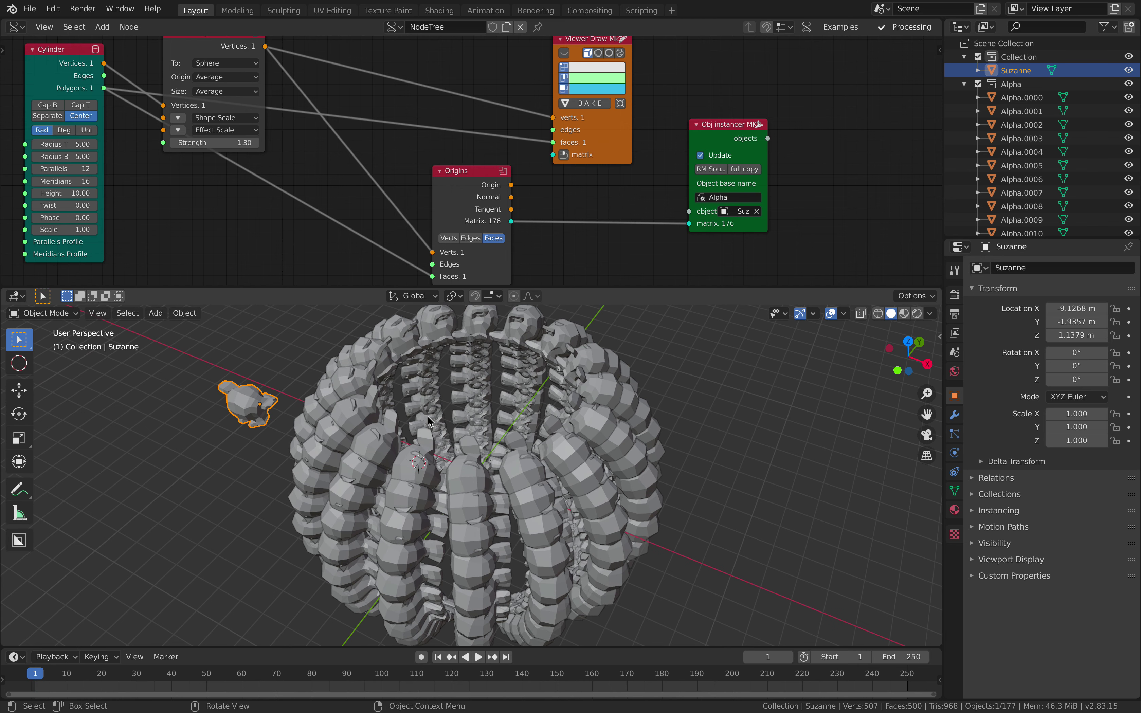
middle_drag(426, 415, 425, 413)
Rotate Suzanne's mesh -90° about Y in Edit Mode, then return to Object Mode and deselect it
key(Tab)
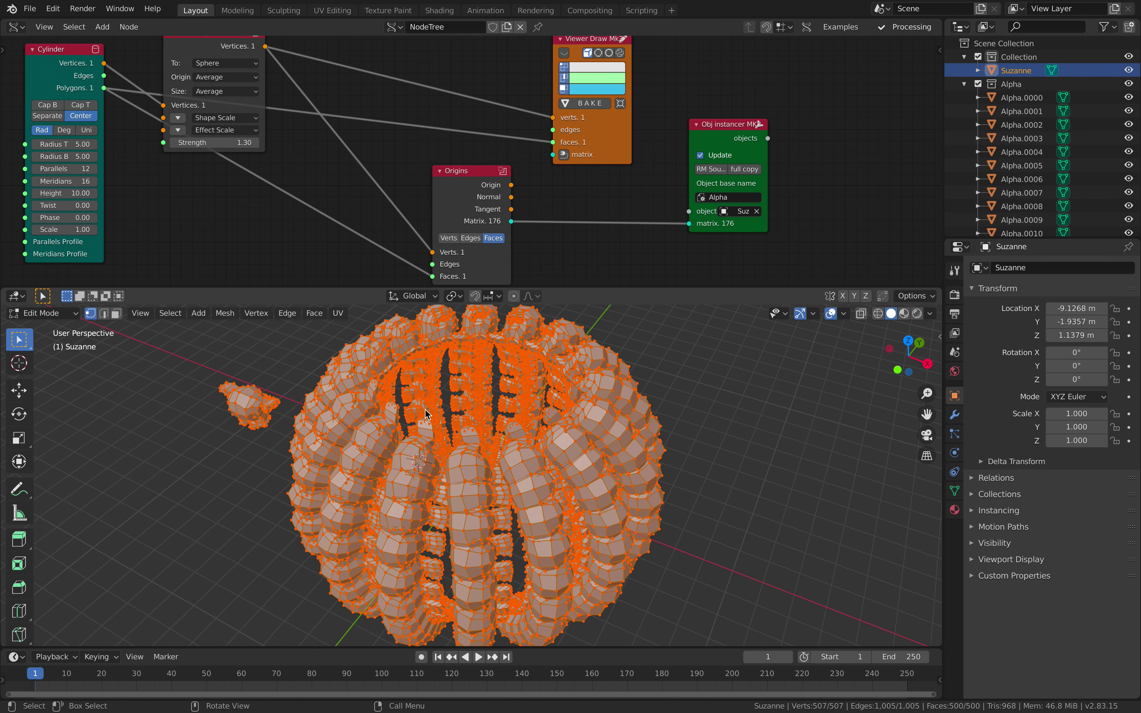
key(r)
key(y)
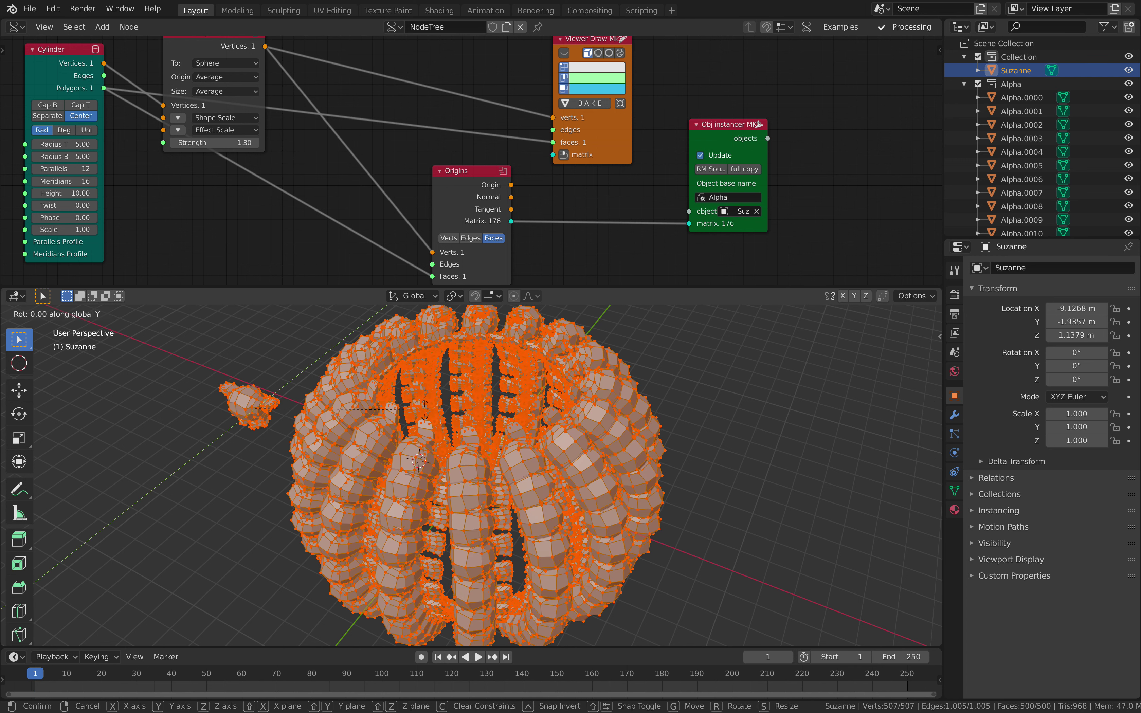
text(90)
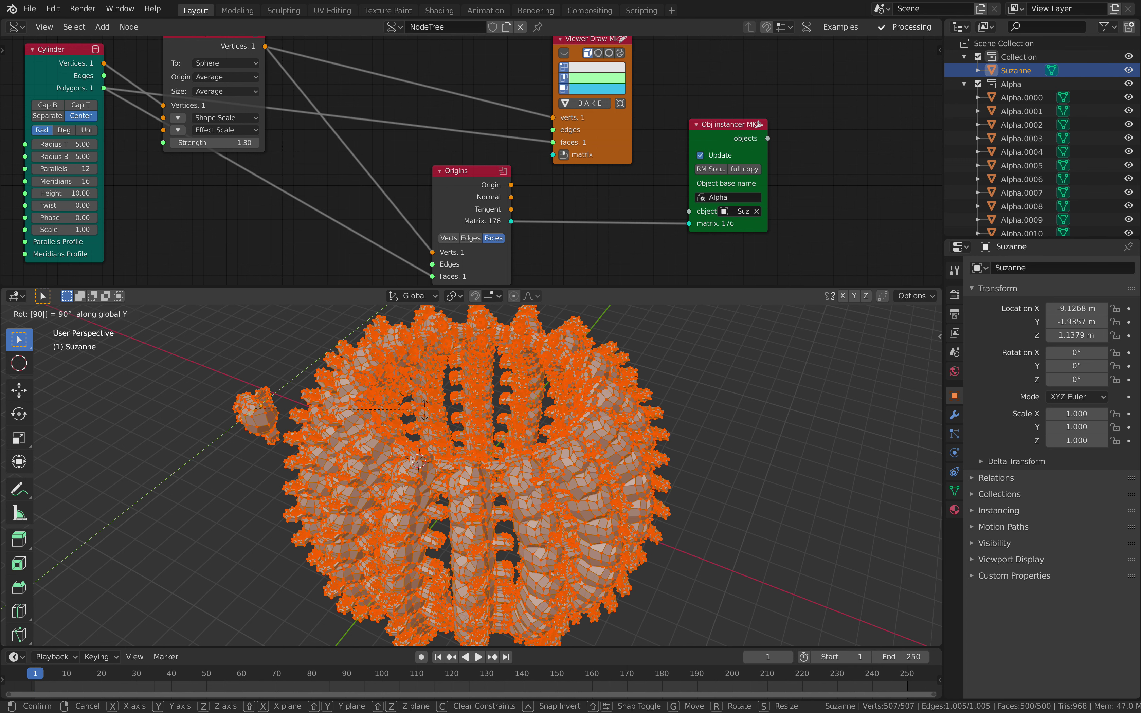
key(minus)
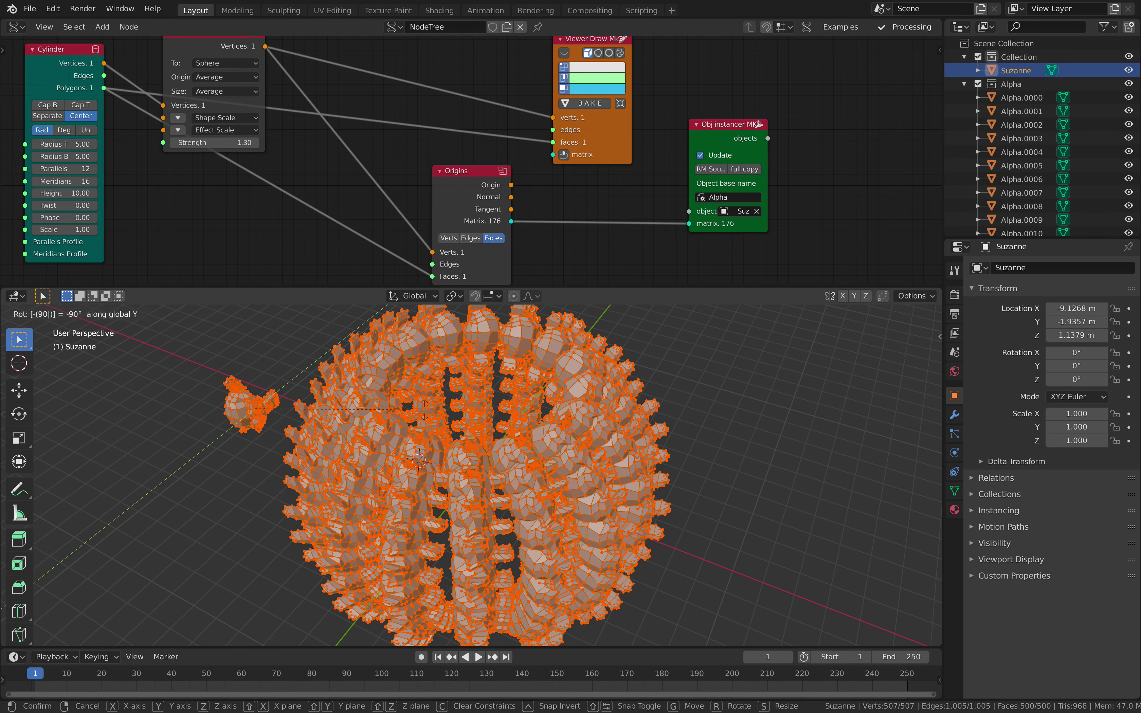
key(equal)
key(Return)
key(Tab)
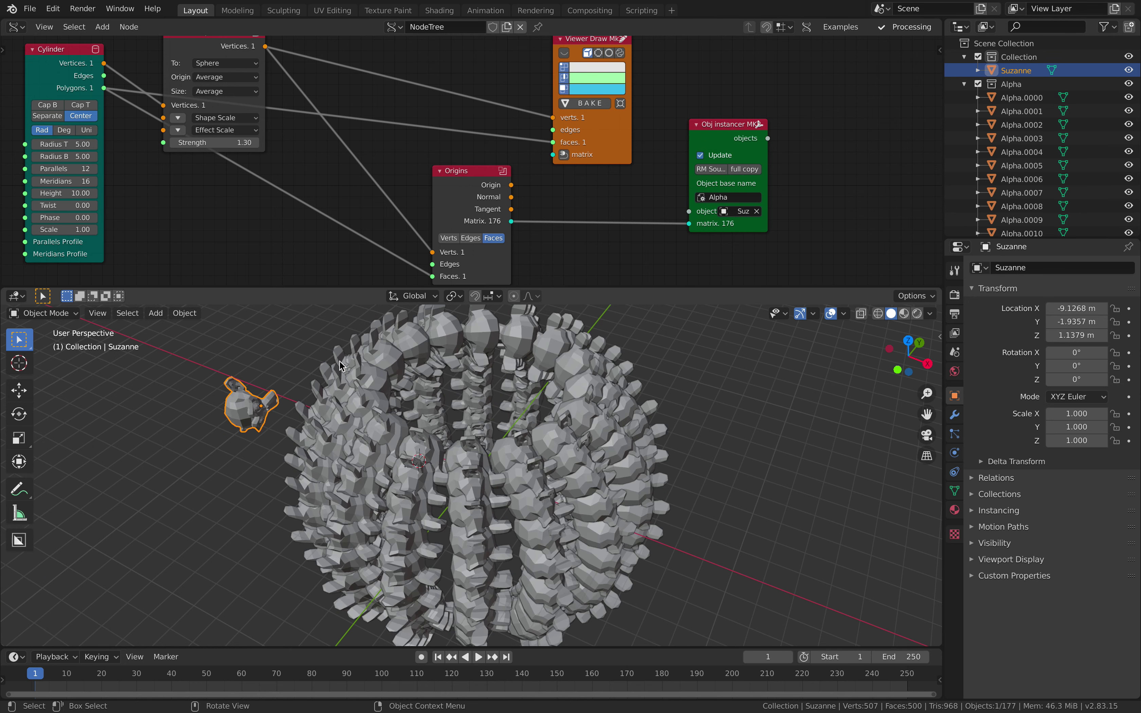
click(320, 354)
middle_drag(460, 433, 541, 412)
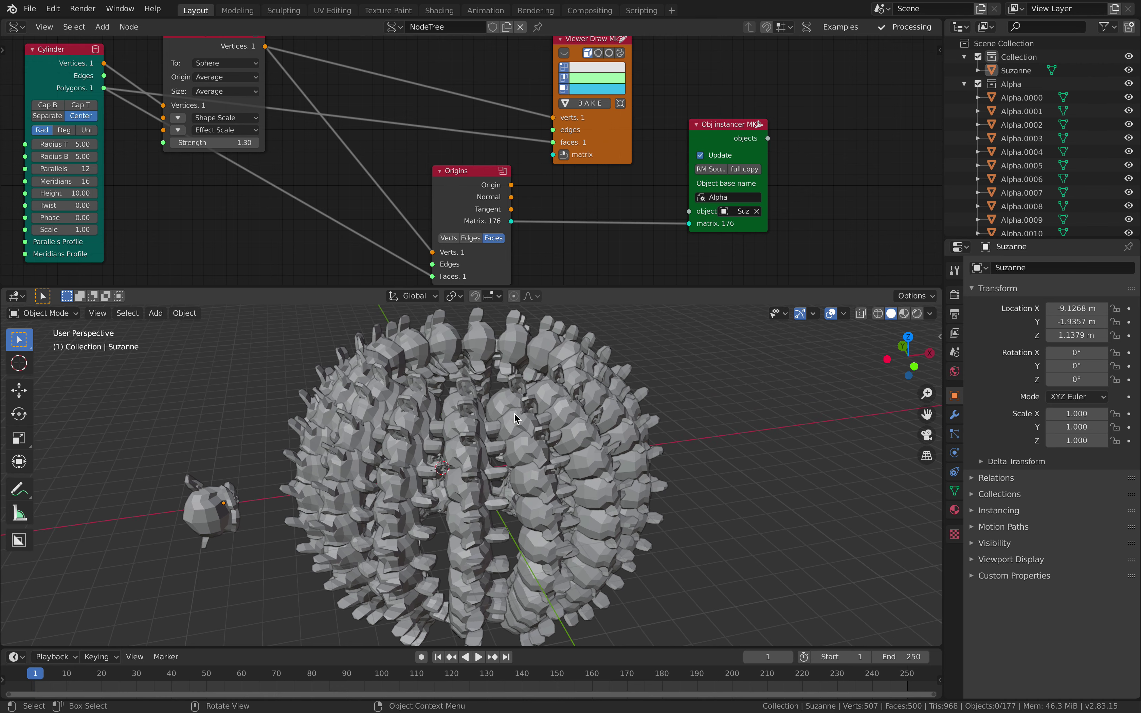
middle_drag(453, 451, 402, 449)
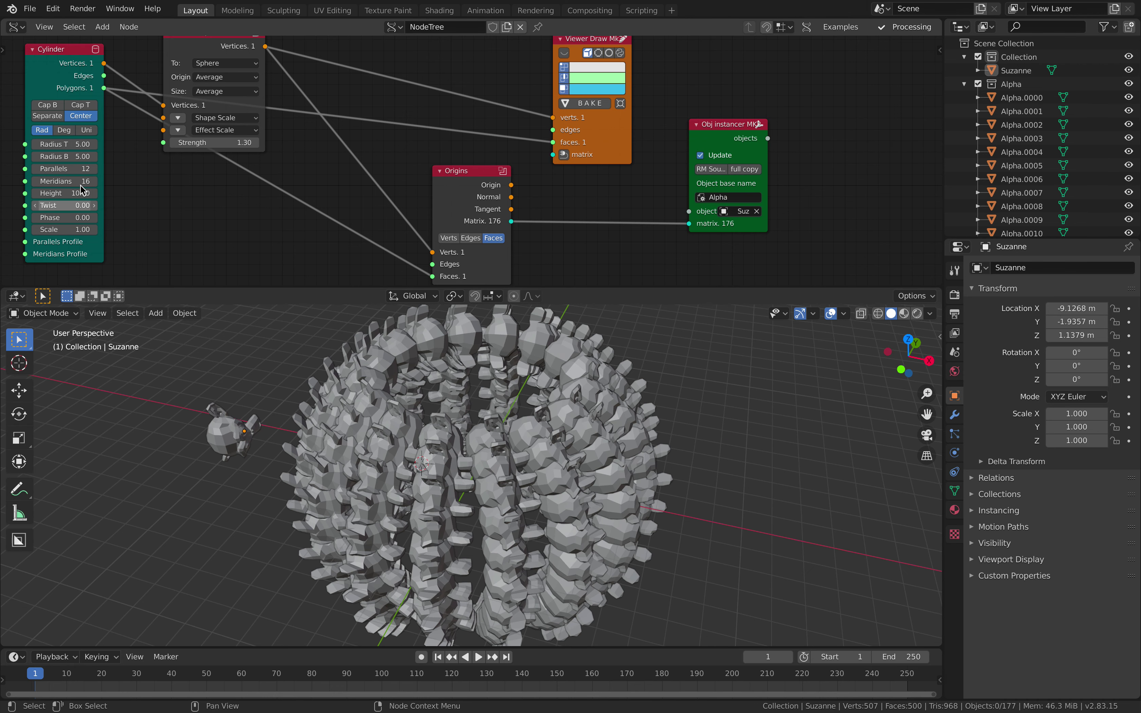
Set the Cylinder node to Meridians 8 and Parallels 4, then enter Edit Mode on Suzanne
click(93, 169)
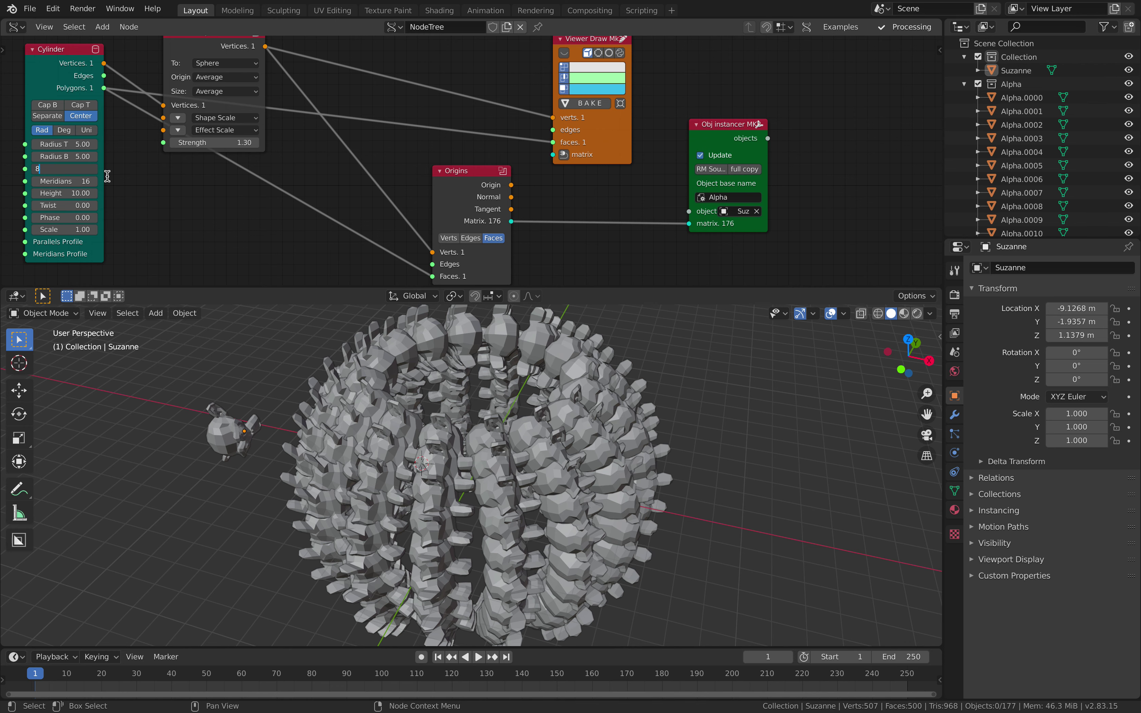
key(Tab)
text(8)
key(Return)
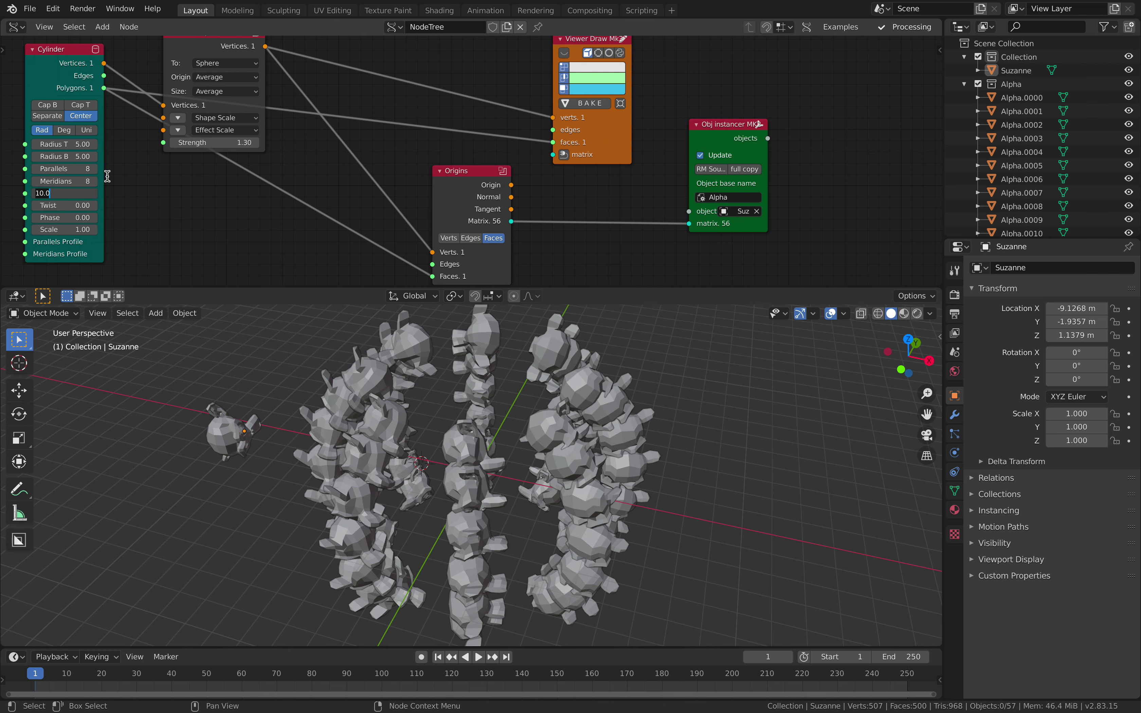
middle_drag(294, 383, 258, 351)
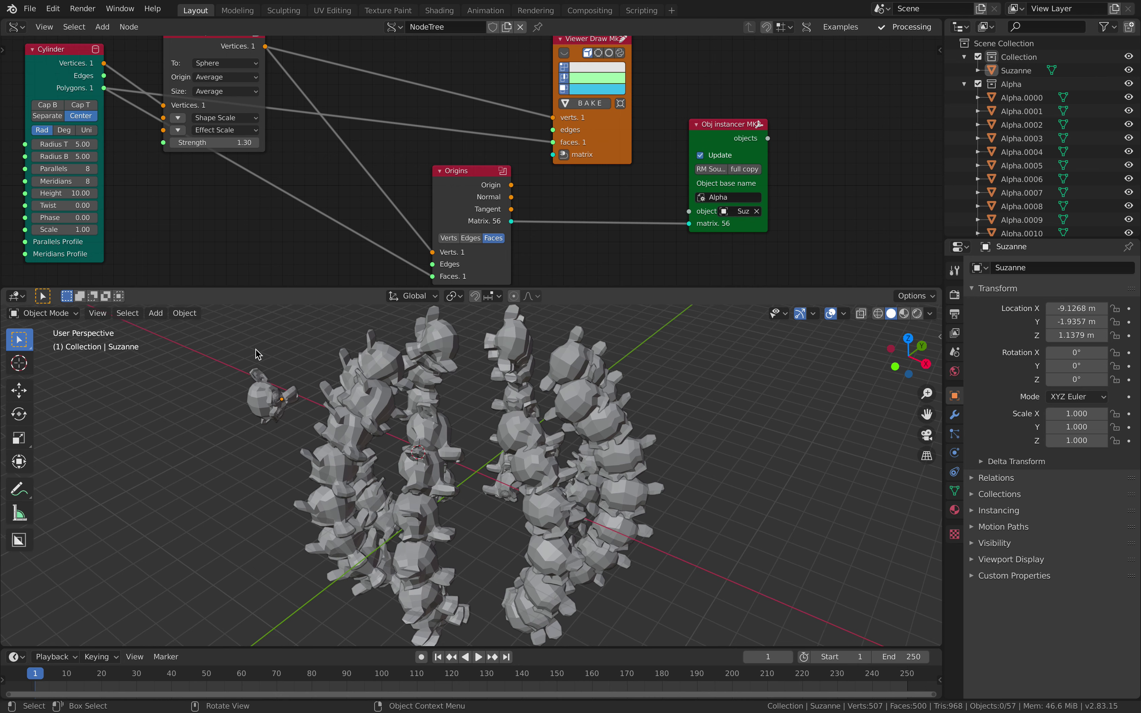
click(71, 168)
text(4)
key(Return)
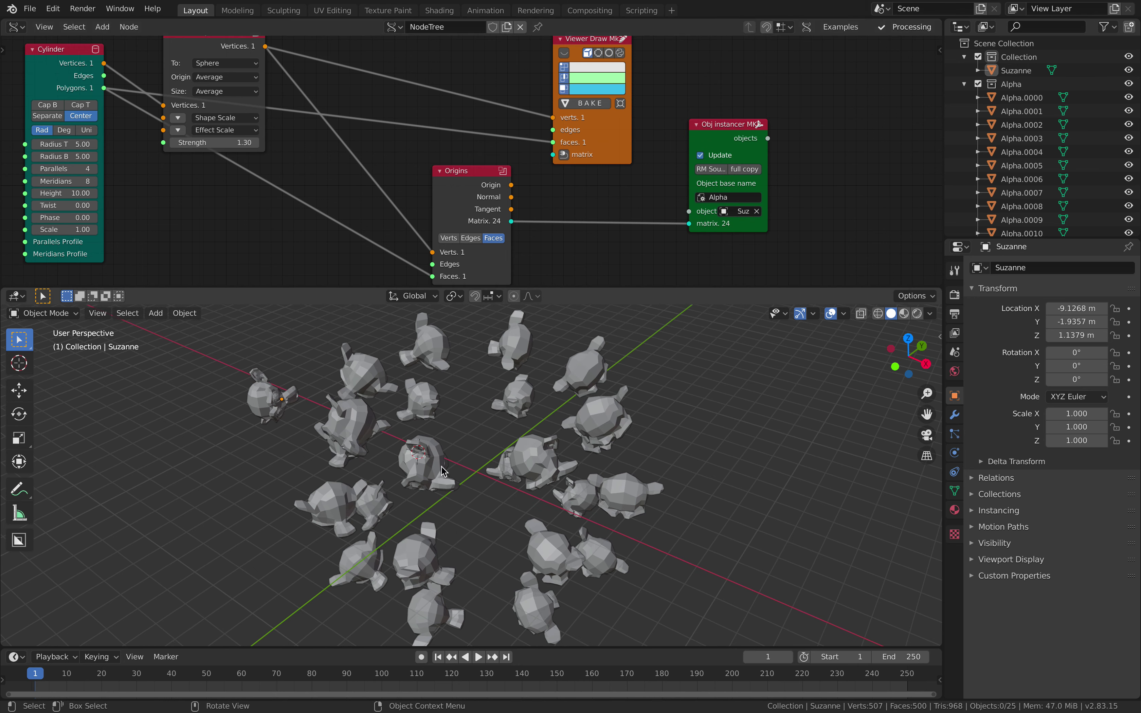
middle_drag(331, 424, 476, 469)
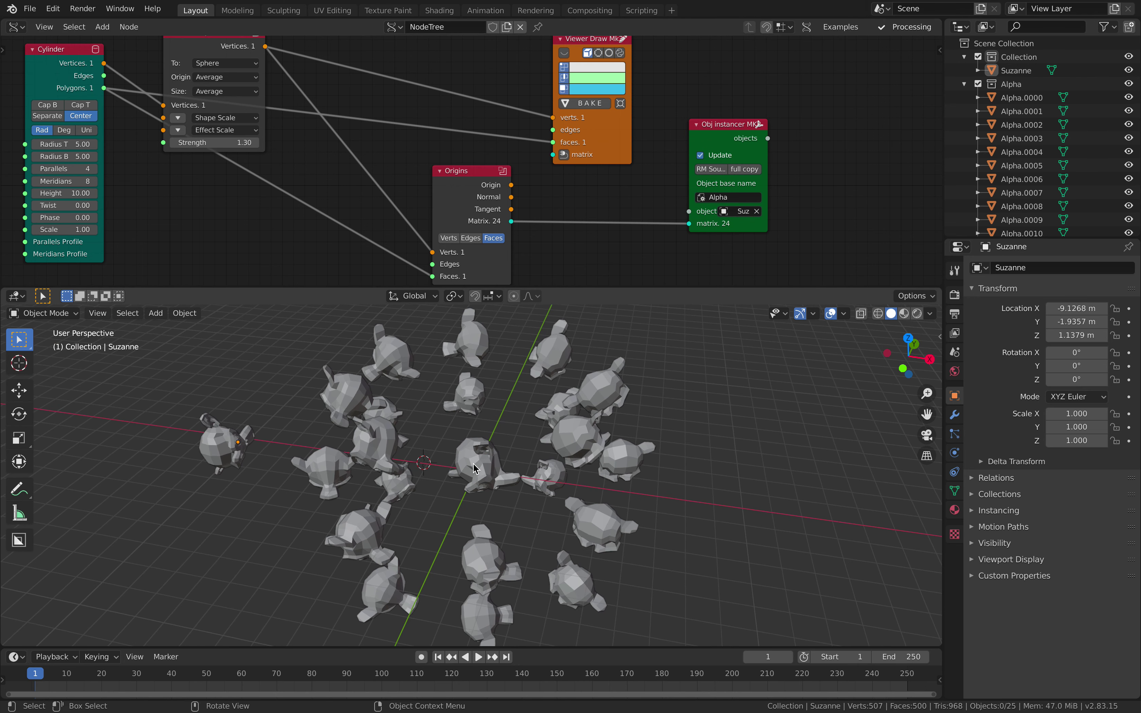
click(235, 447)
key(Tab)
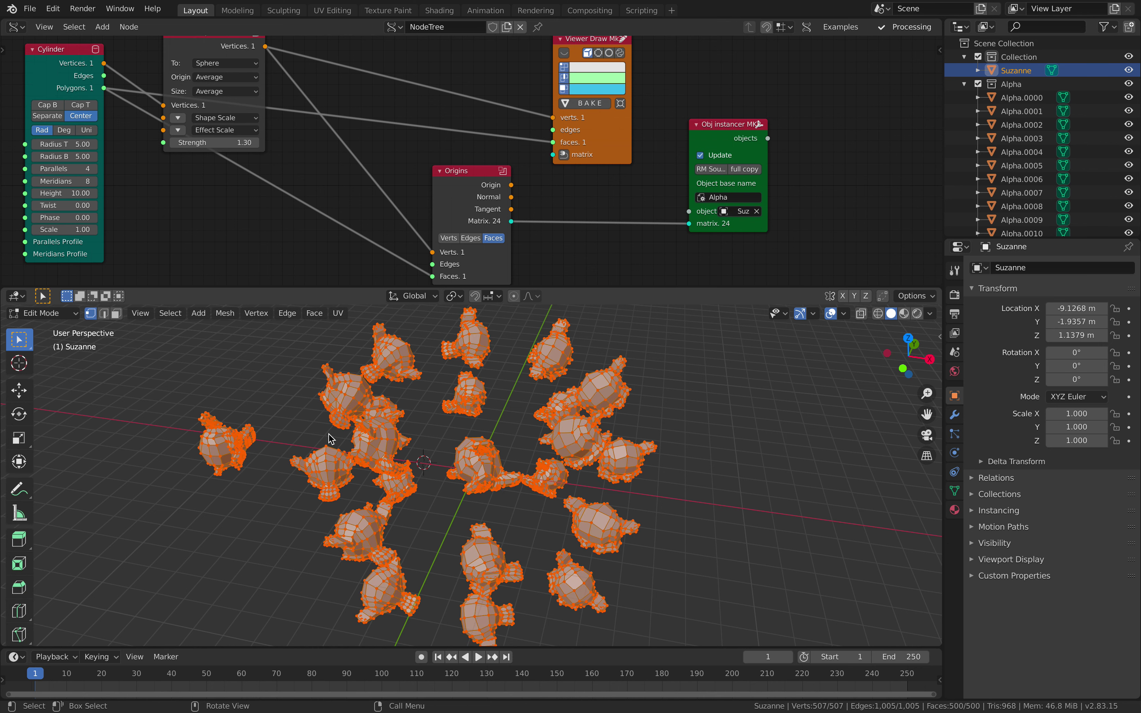
Rotate Suzanne's mesh about -91° around X with the Rotate tool gizmo
middle_drag(362, 418, 323, 412)
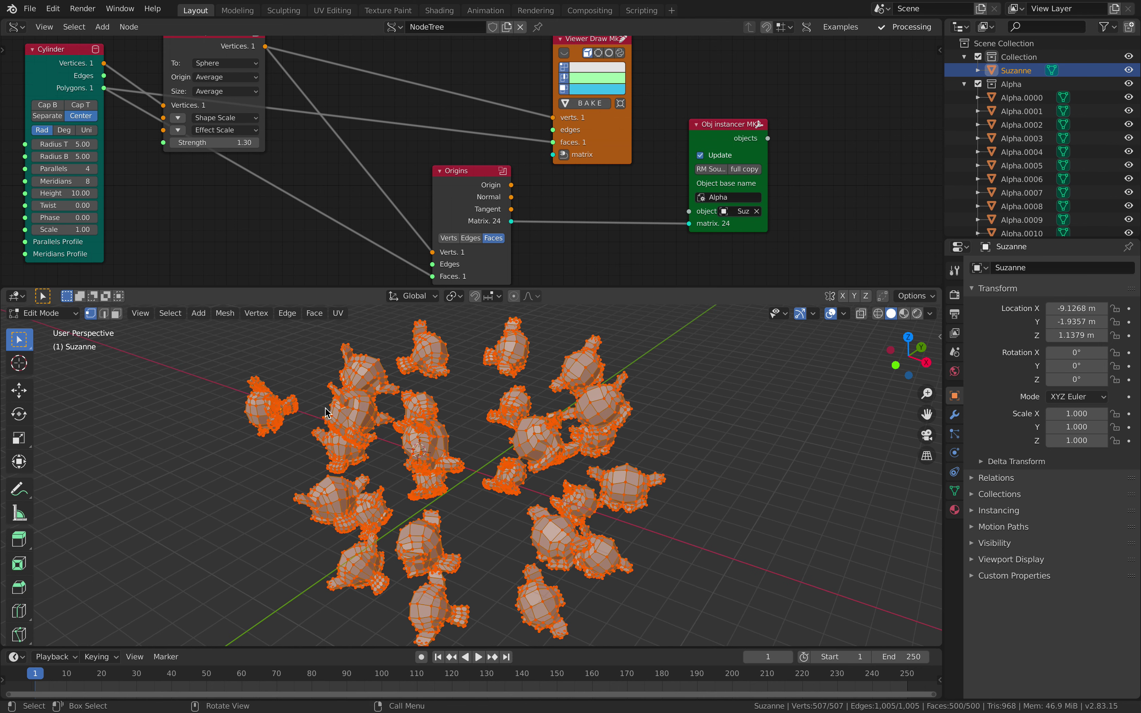
click(19, 414)
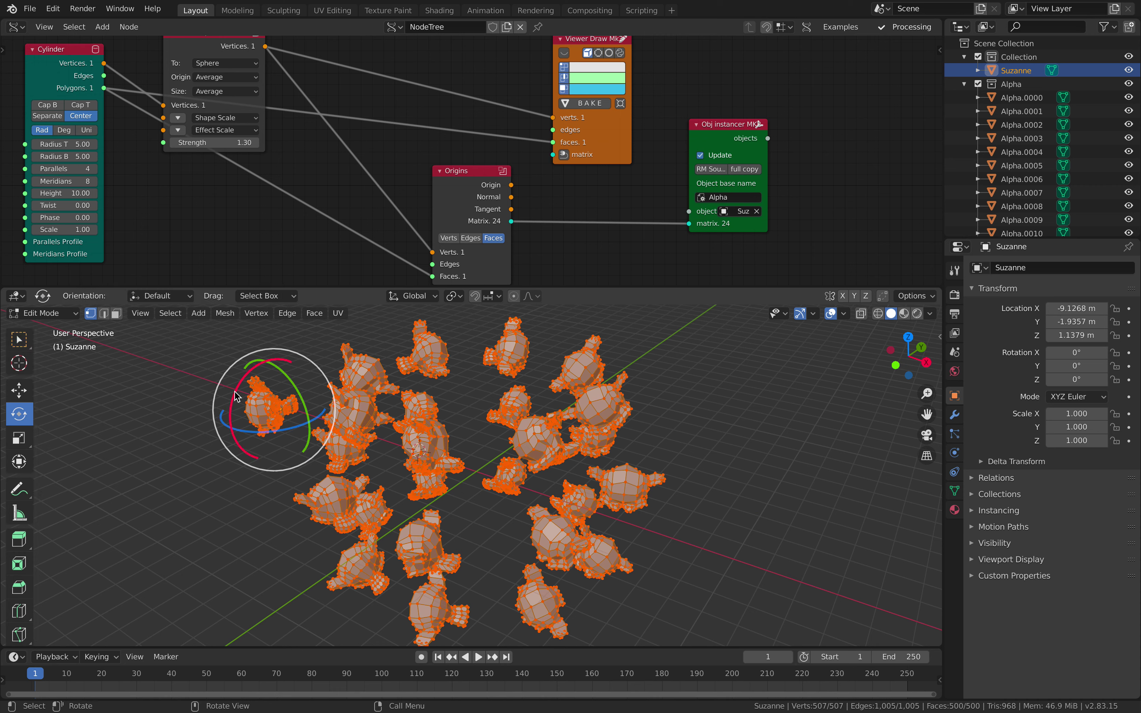
drag(234, 395, 311, 346)
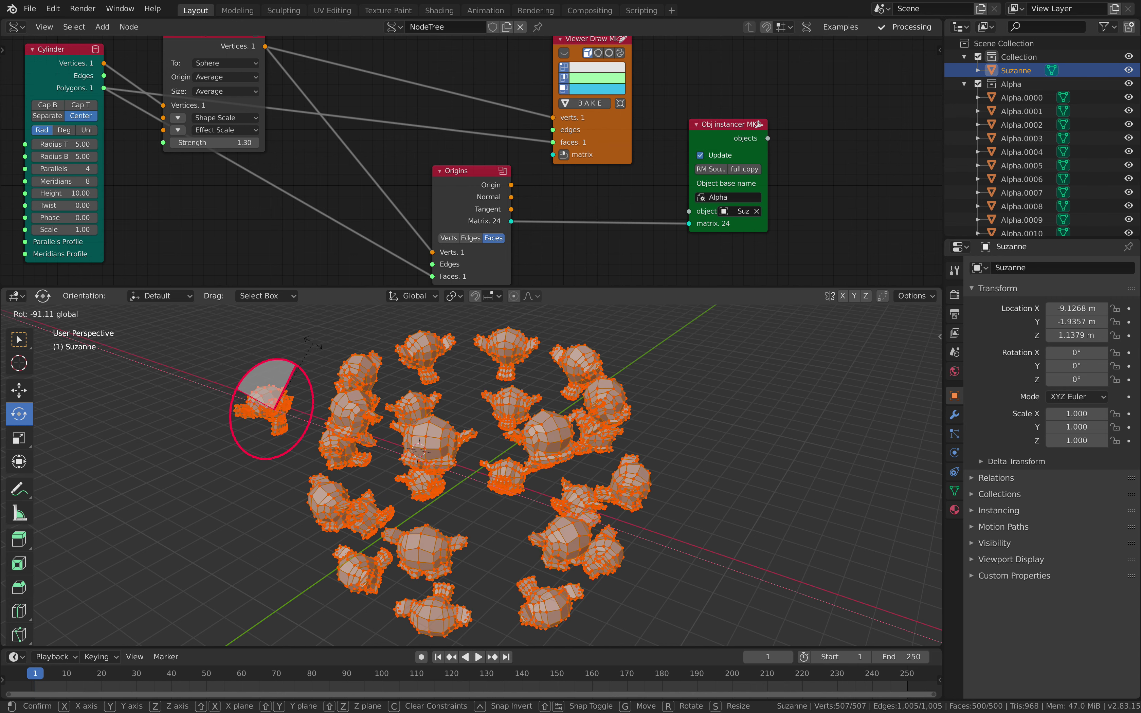
click(315, 342)
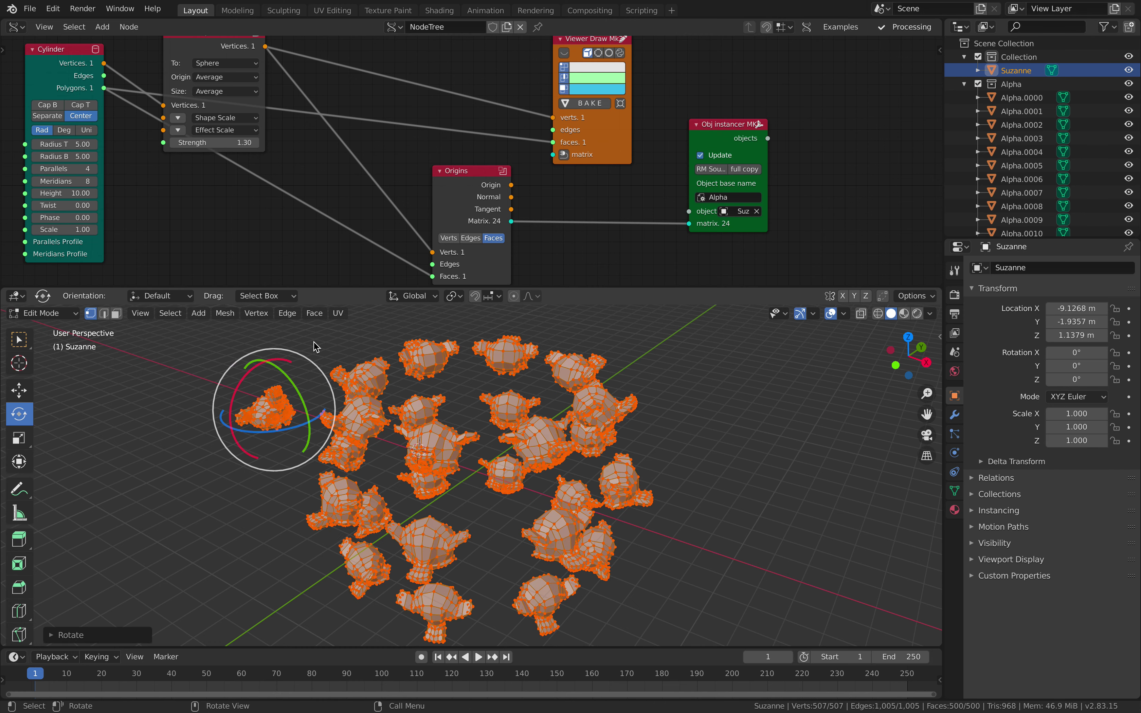
Flip the mesh 180° about X with 'rx180', then turn it roughly -71° around Y
middle_drag(350, 355, 353, 353)
text(rx180)
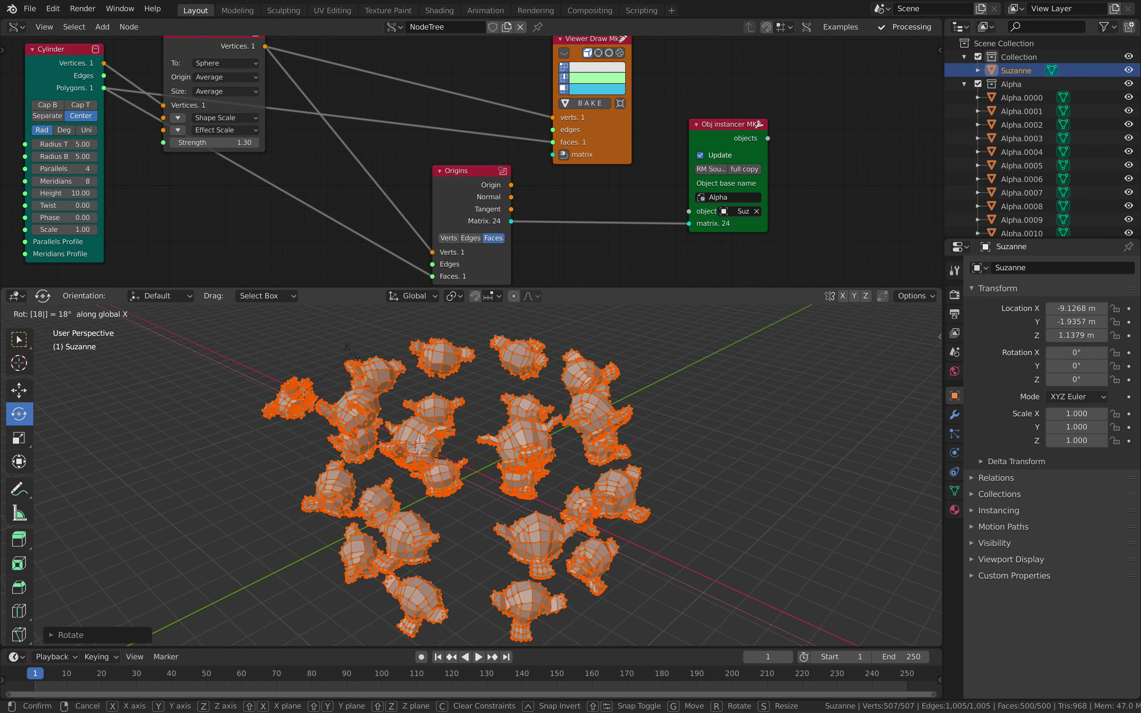
key(Return)
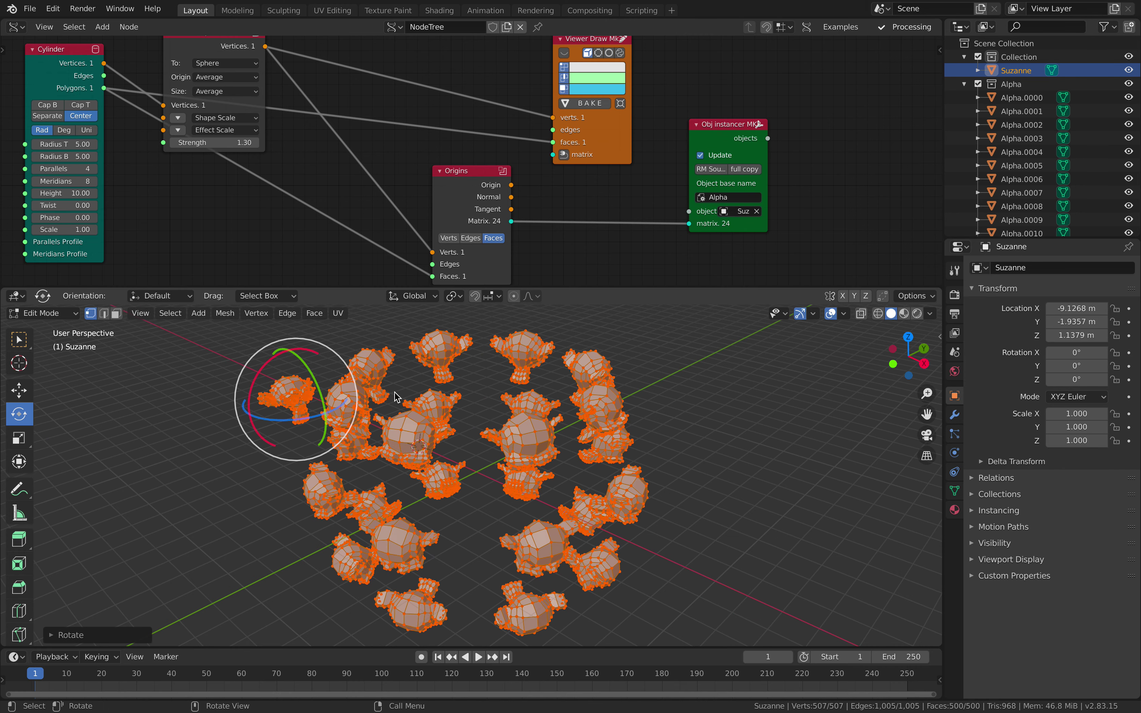
middle_drag(391, 395, 467, 428)
key(Tab)
key(Tab)
drag(285, 407, 258, 373)
key(Tab)
middle_drag(518, 396, 487, 410)
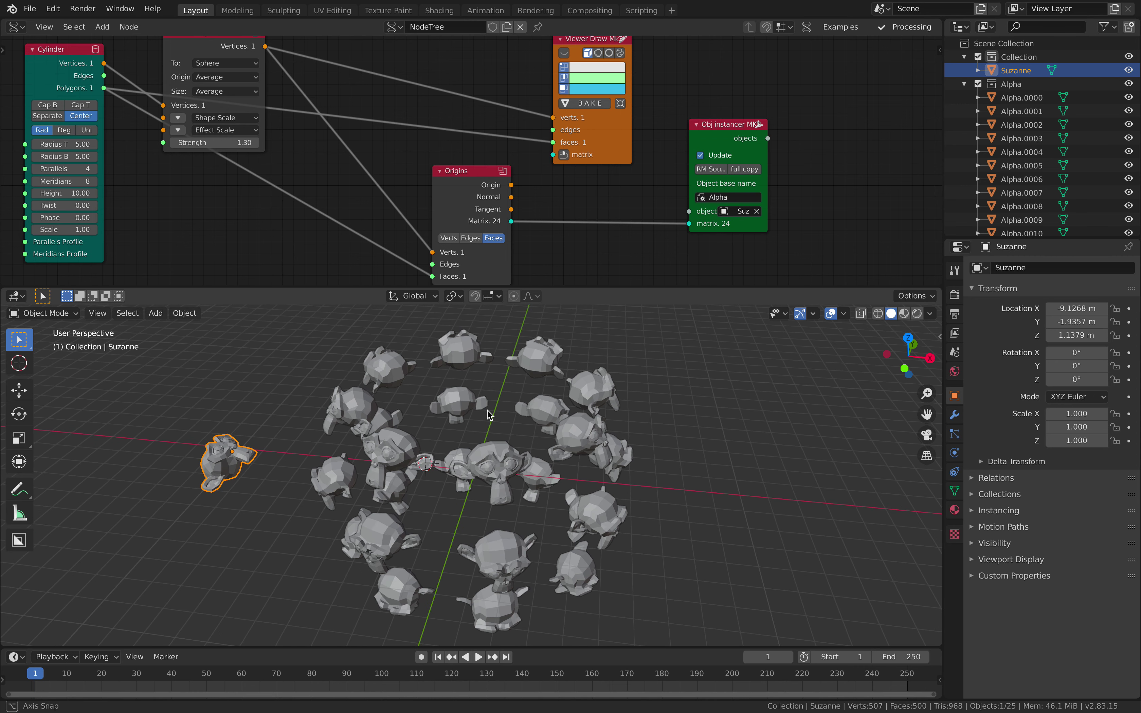
Raise the Cylinder node to Parallels 7 and Meridians 11
middle_drag(176, 184, 199, 184)
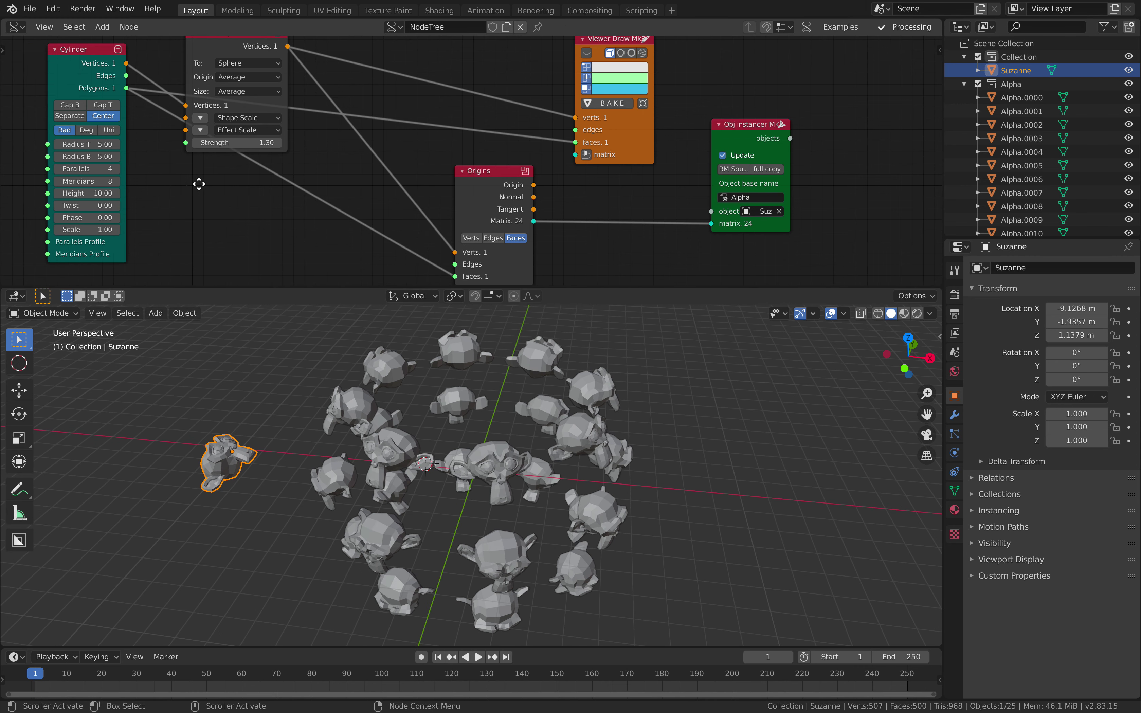
click(115, 168)
click(115, 168)
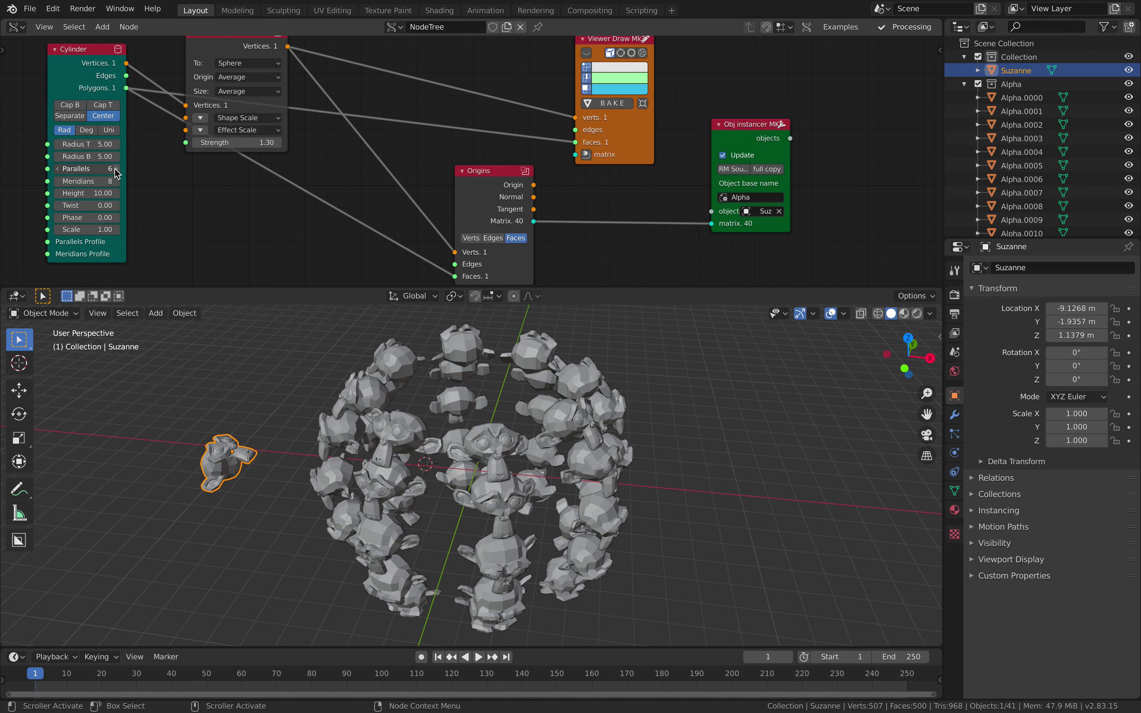
click(115, 169)
click(116, 182)
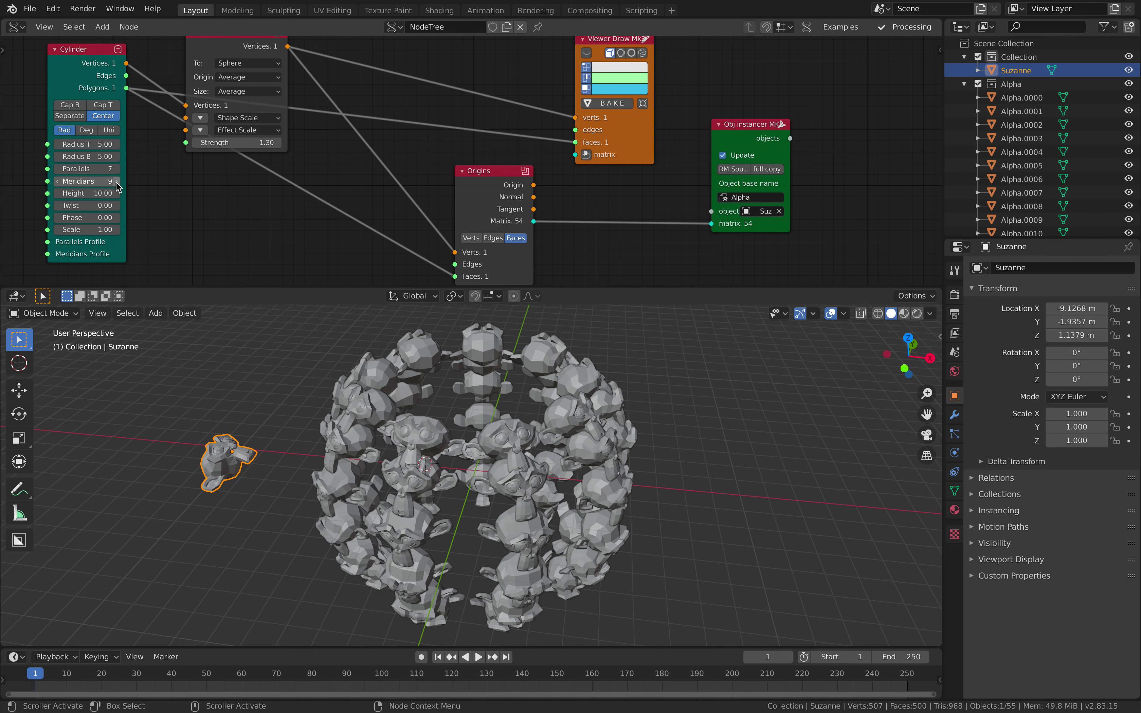
click(116, 182)
click(116, 183)
Bring the Cast to Sphere node into view and set its Strength to 1.54
middle_drag(543, 415, 487, 439)
middle_drag(315, 146, 359, 212)
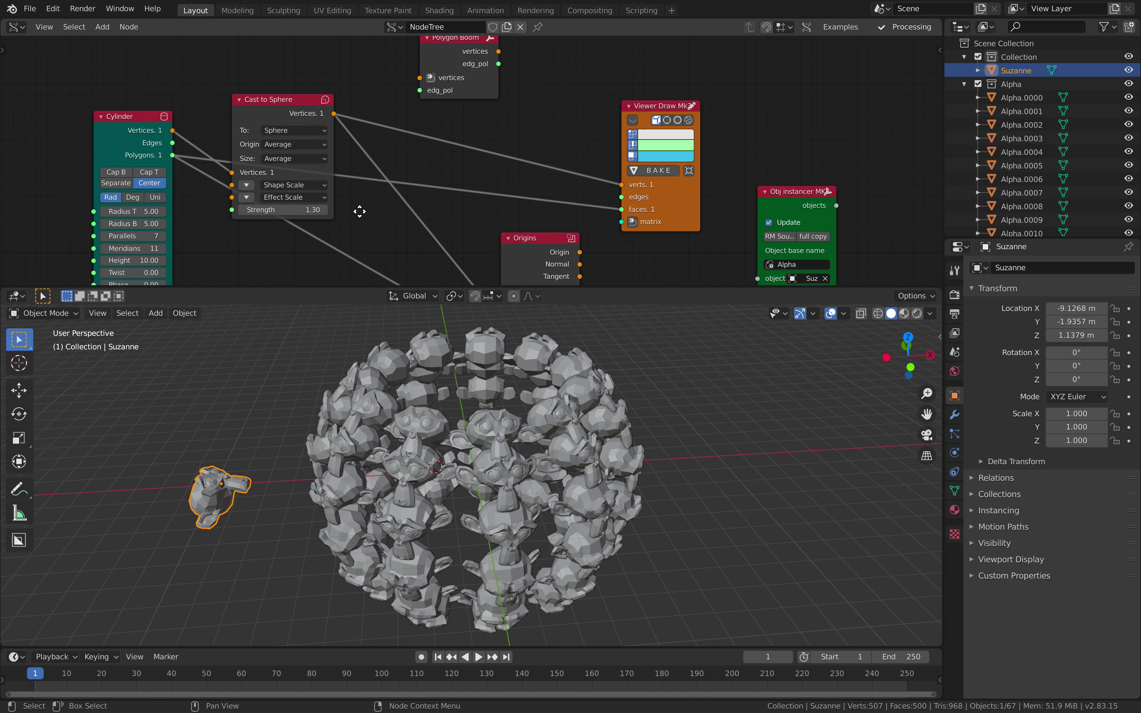
drag(266, 109, 269, 62)
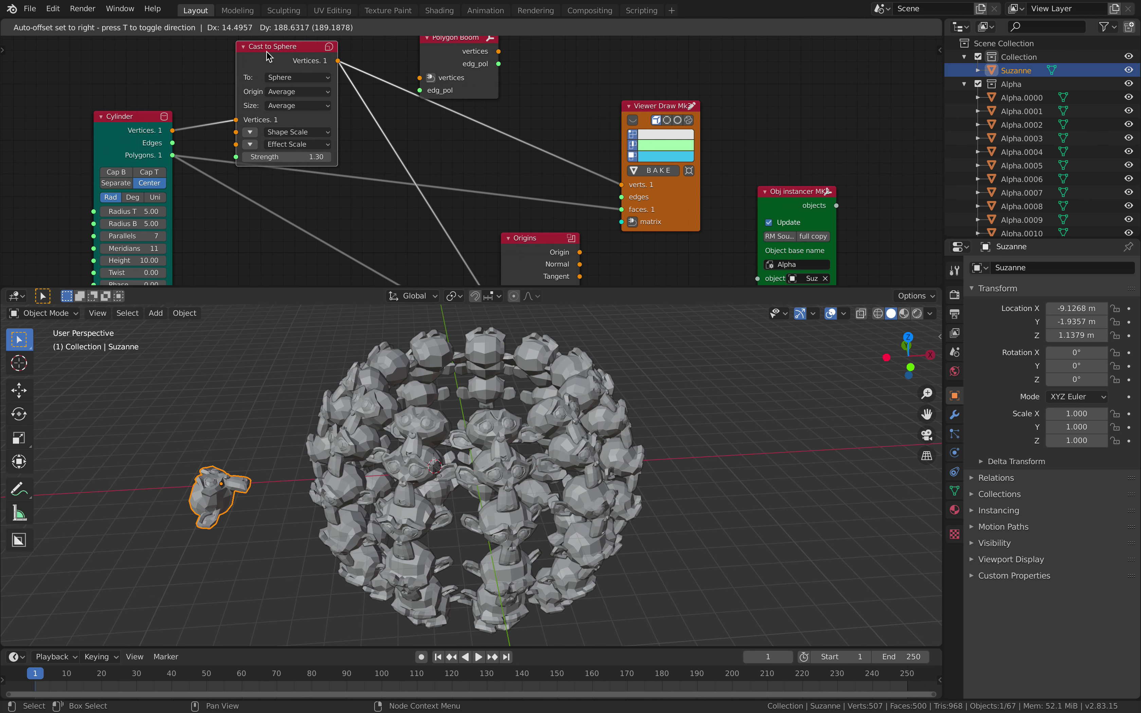
middle_drag(345, 116, 362, 168)
scroll(297, 156, up, 1)
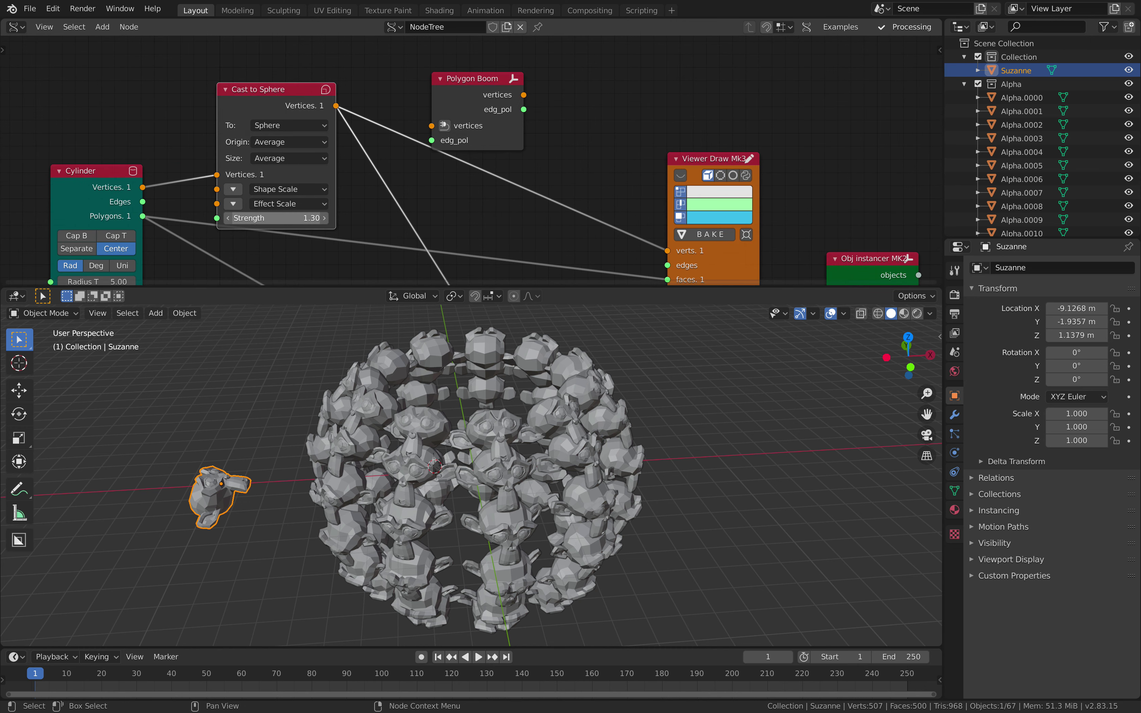
mouse_move(278, 218)
mouse_down()
mouse_move(339, 218)
mouse_move(253, 218)
mouse_move(284, 218)
mouse_up()
mouse_move(523, 427)
middle_down()
mouse_move(583, 372)
mouse_move(532, 409)
middle_up()
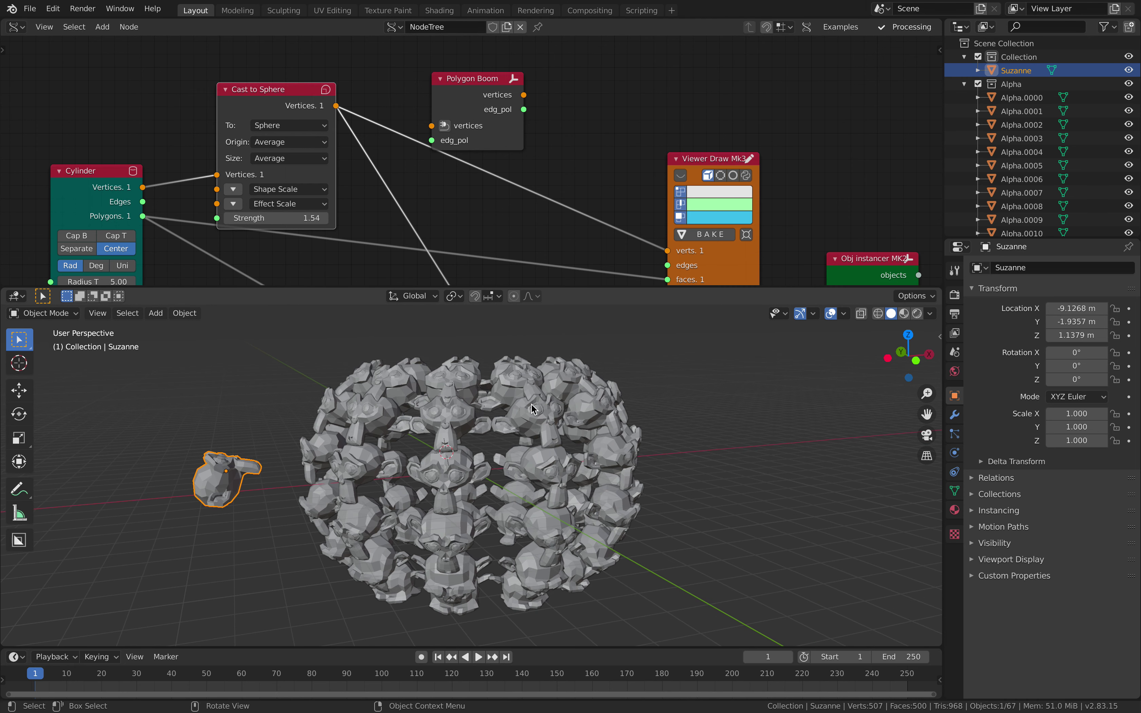
Save the file, then link sphere-cast vertices and cylinder polygons into Polygon Boom
key(ctrl+s)
middle_drag(544, 180, 450, 182)
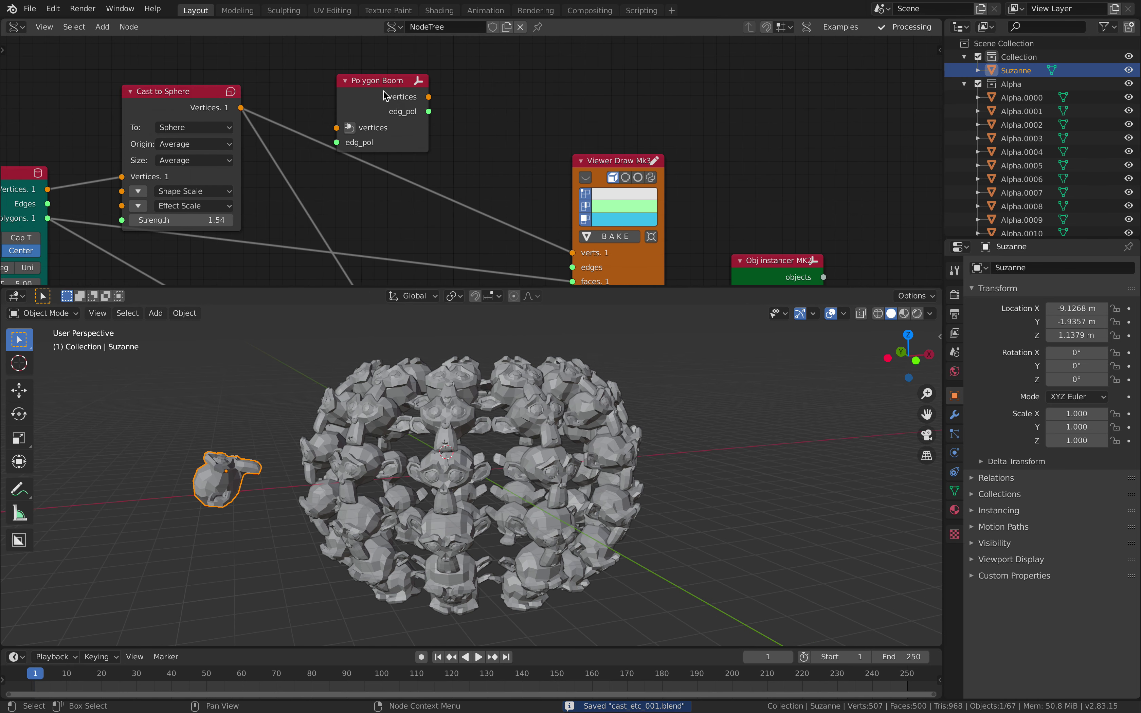
key(Home)
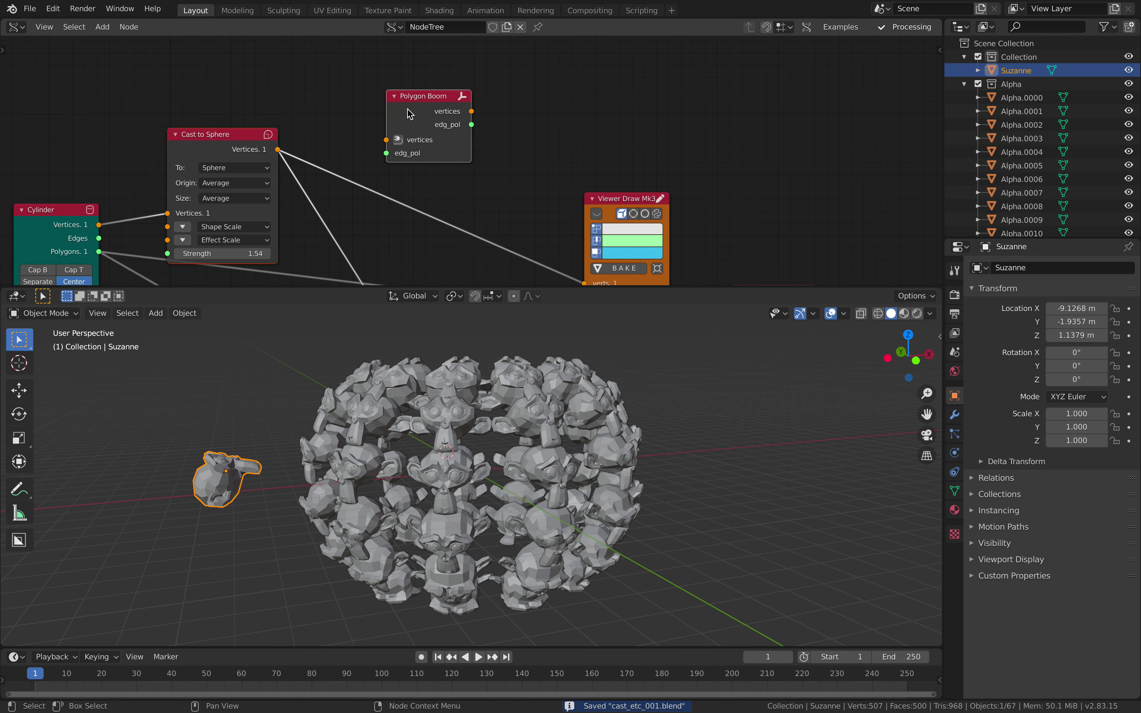
key(f)
click(550, 120)
drag(433, 110, 431, 82)
scroll(339, 136, down, 2)
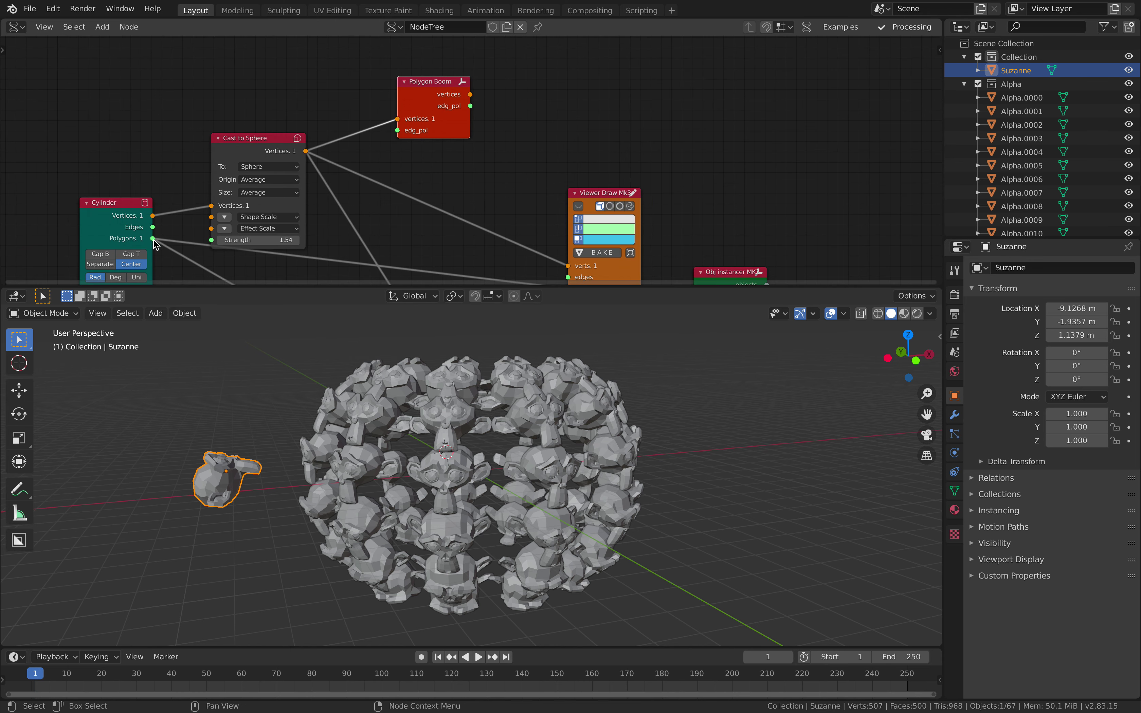
drag(154, 239, 350, 167)
drag(411, 133, 412, 133)
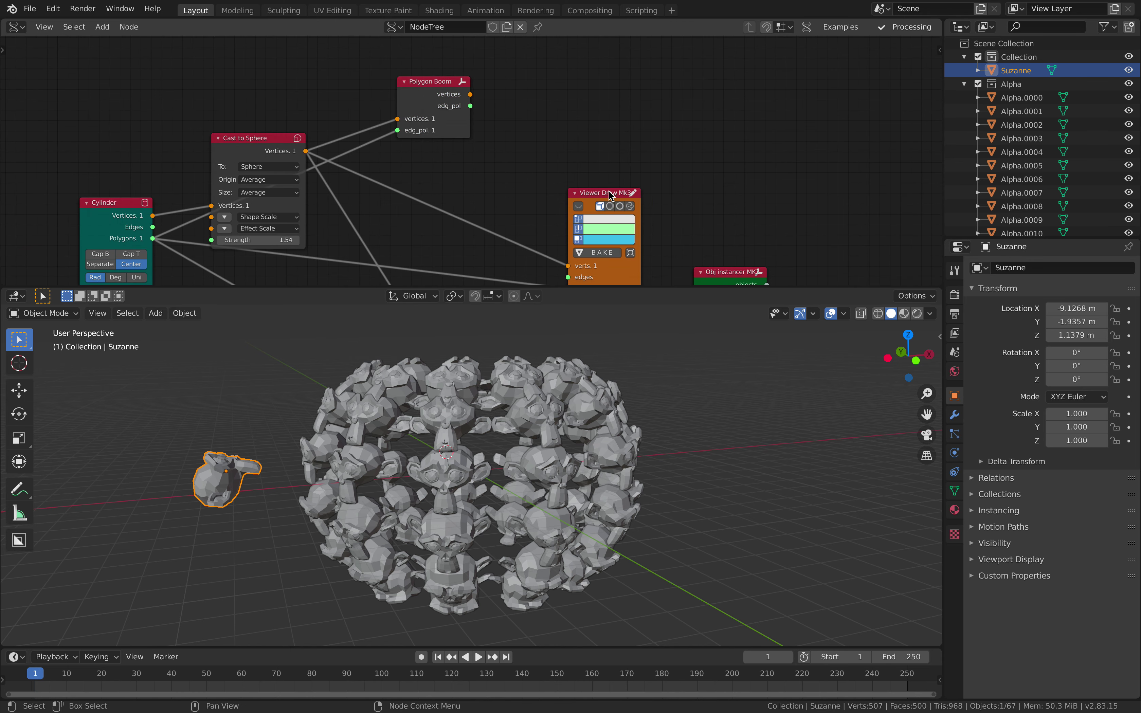
Delete the Viewer Draw node and move the Obj instancer and Origins nodes up
drag(609, 194, 681, 100)
key(x)
drag(733, 270, 781, 85)
middle_drag(532, 117, 510, 84)
scroll(509, 86, down, 3)
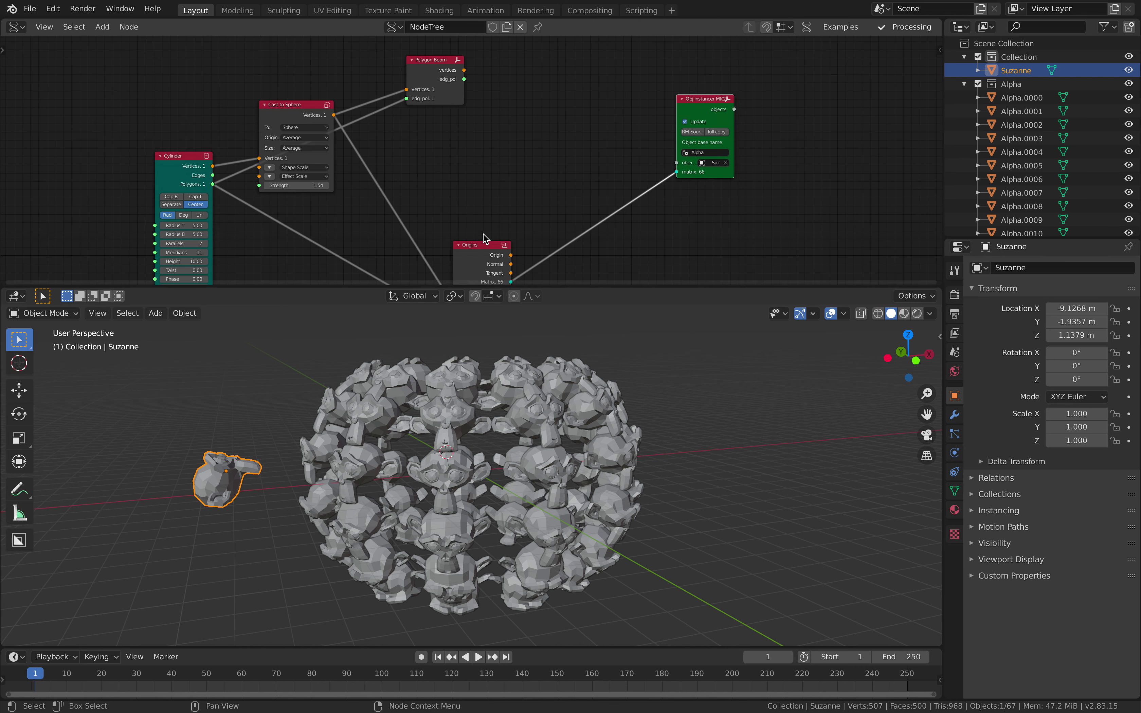
drag(485, 244, 605, 152)
Add a Transform Mesh node from the 'transform m' search and place it above Origins
middle_drag(562, 118, 550, 180)
scroll(543, 170, up, 3)
key(ctrl+s)
key(shift+a)
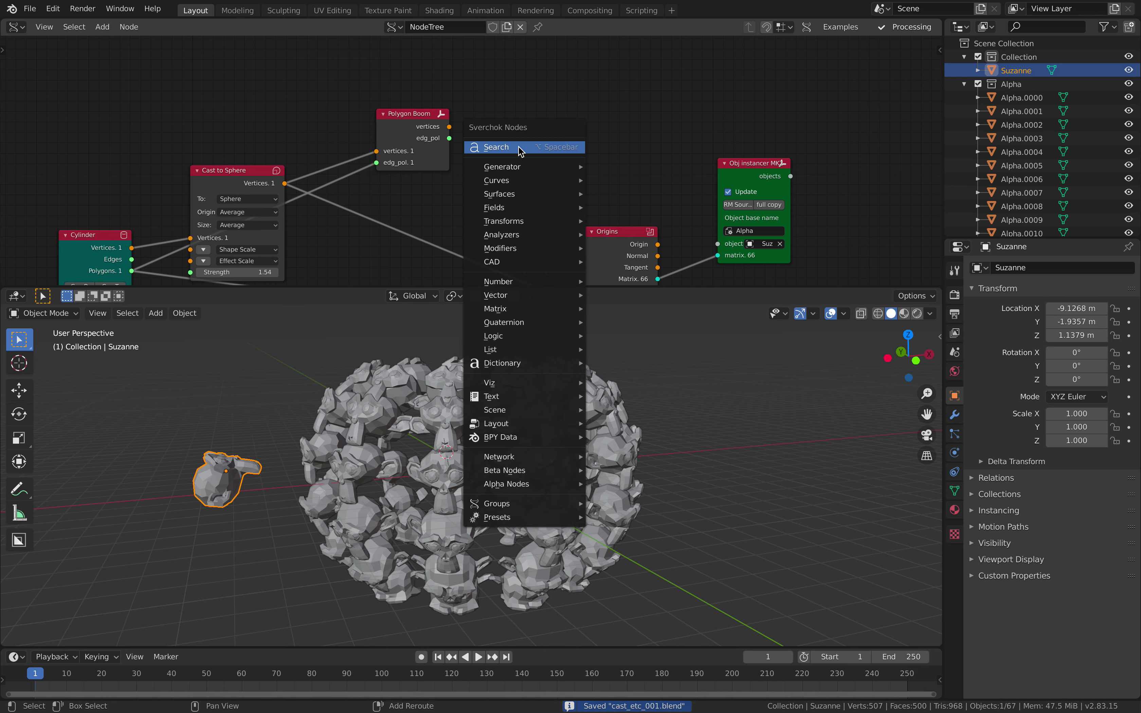
click(520, 148)
text(transform m)
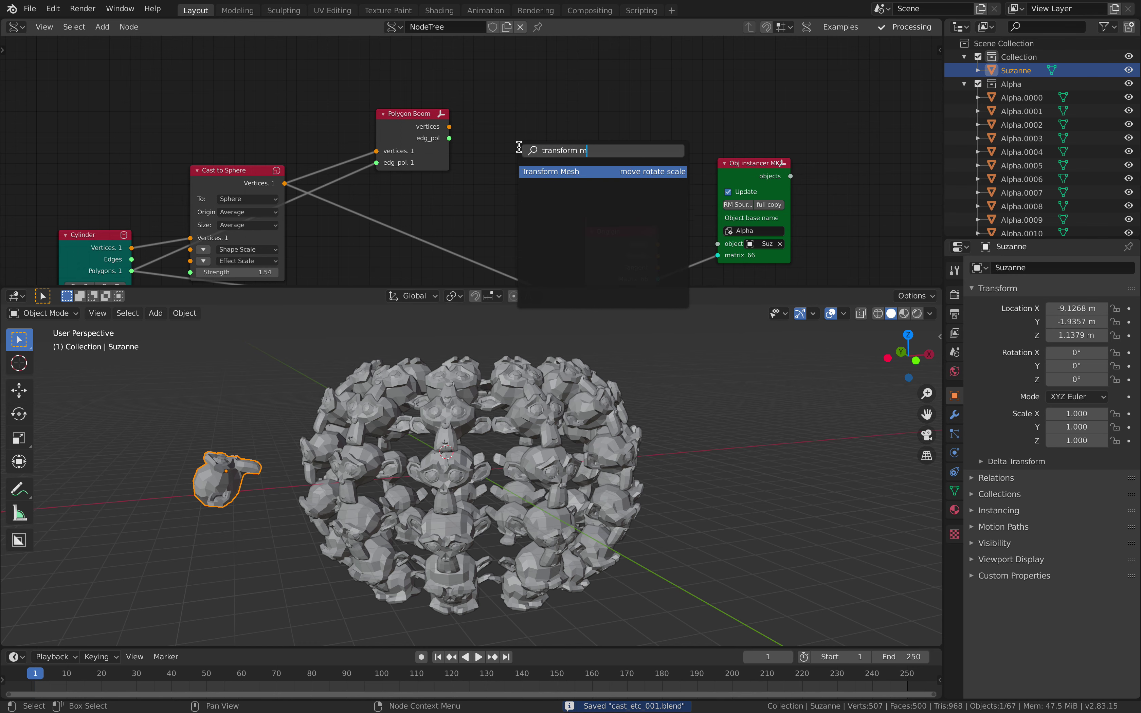
key(Return)
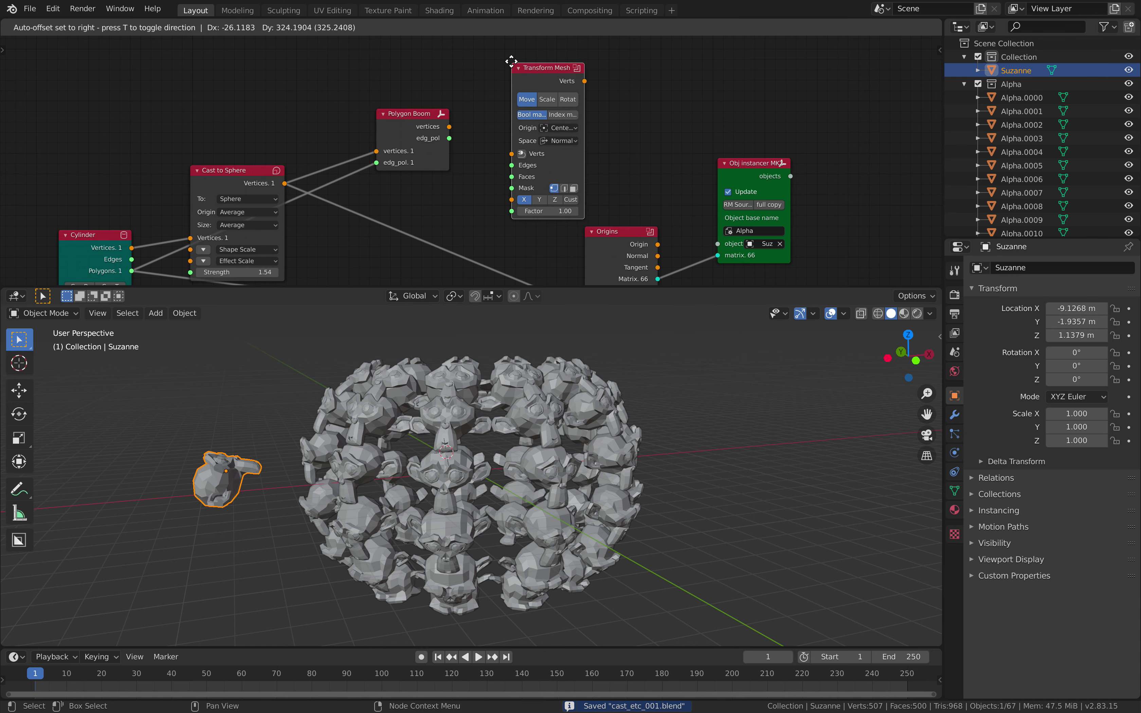
click(520, 55)
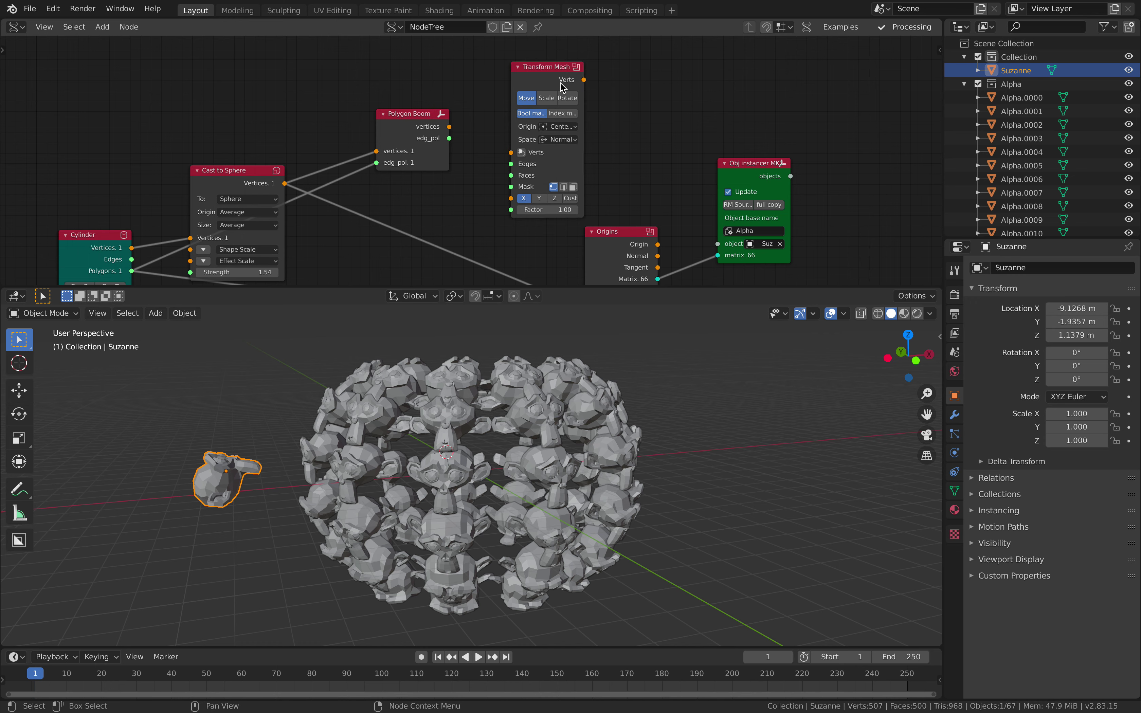
drag(556, 75, 587, 60)
Link Polygon Boom's vertices to Transform Mesh Verts and edg_pol to its Faces input
drag(449, 128, 513, 154)
drag(449, 138, 510, 160)
drag(571, 147, 607, 141)
drag(416, 118, 399, 117)
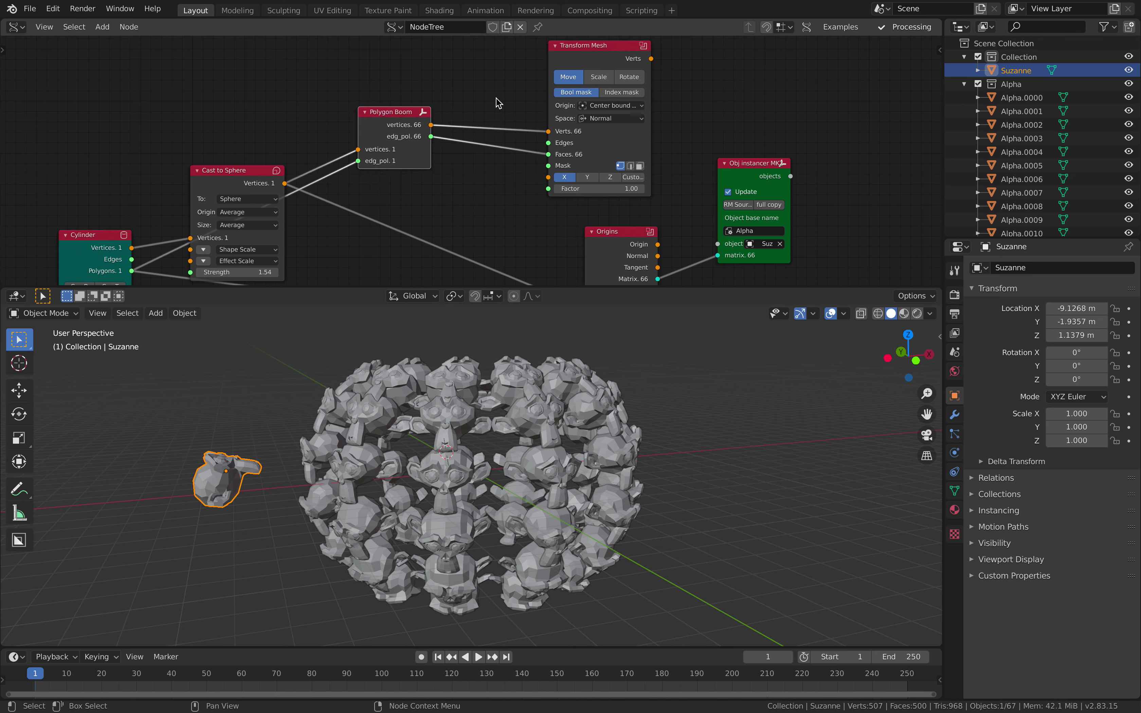
Insert a Mesh Join node between Polygon Boom and Transform Mesh and link them
key(F3)
text(mesj)
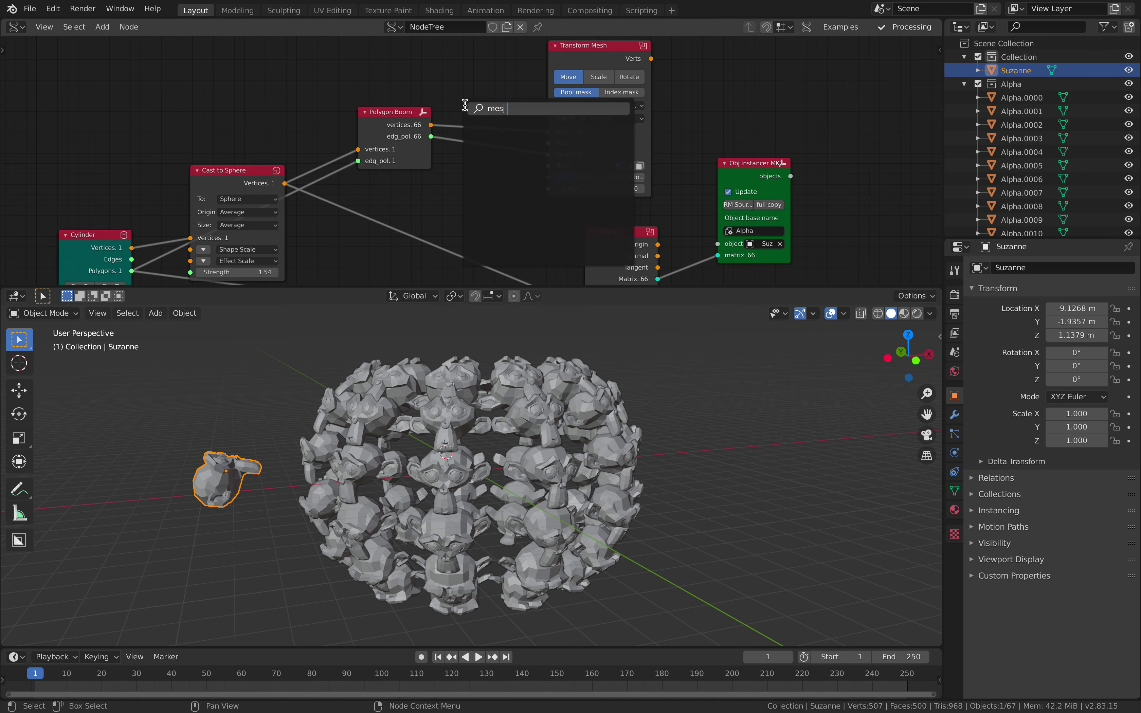
key(BackSpace)
text(h j)
key(Down)
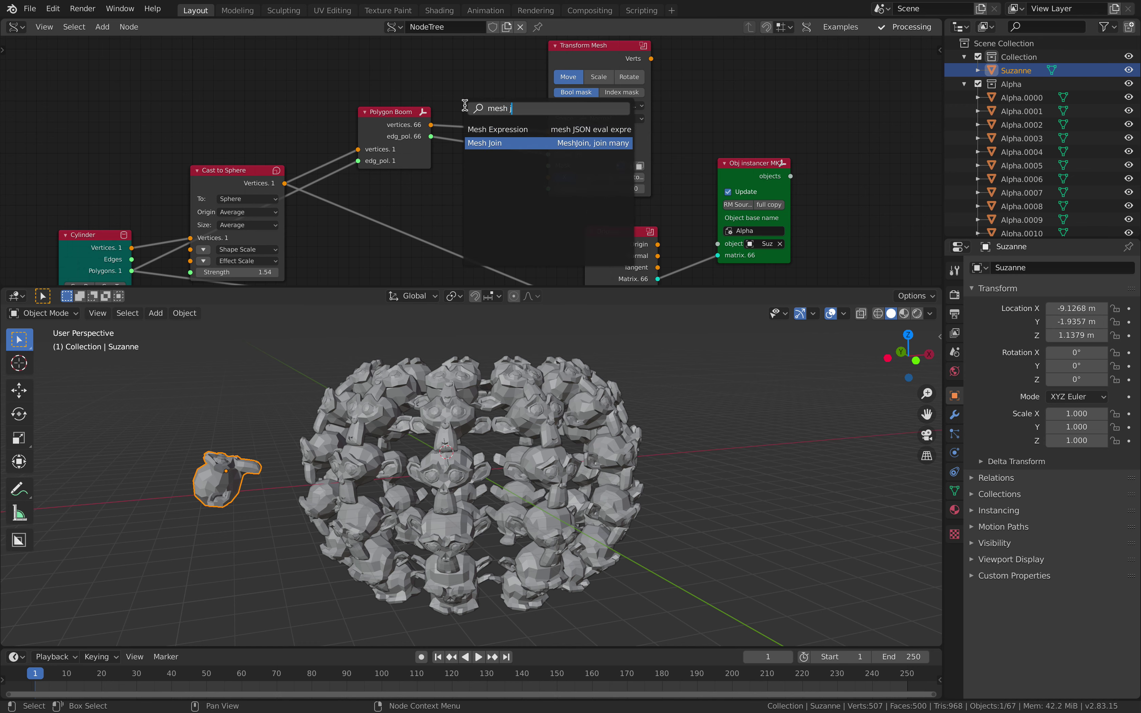
key(Return)
click(473, 74)
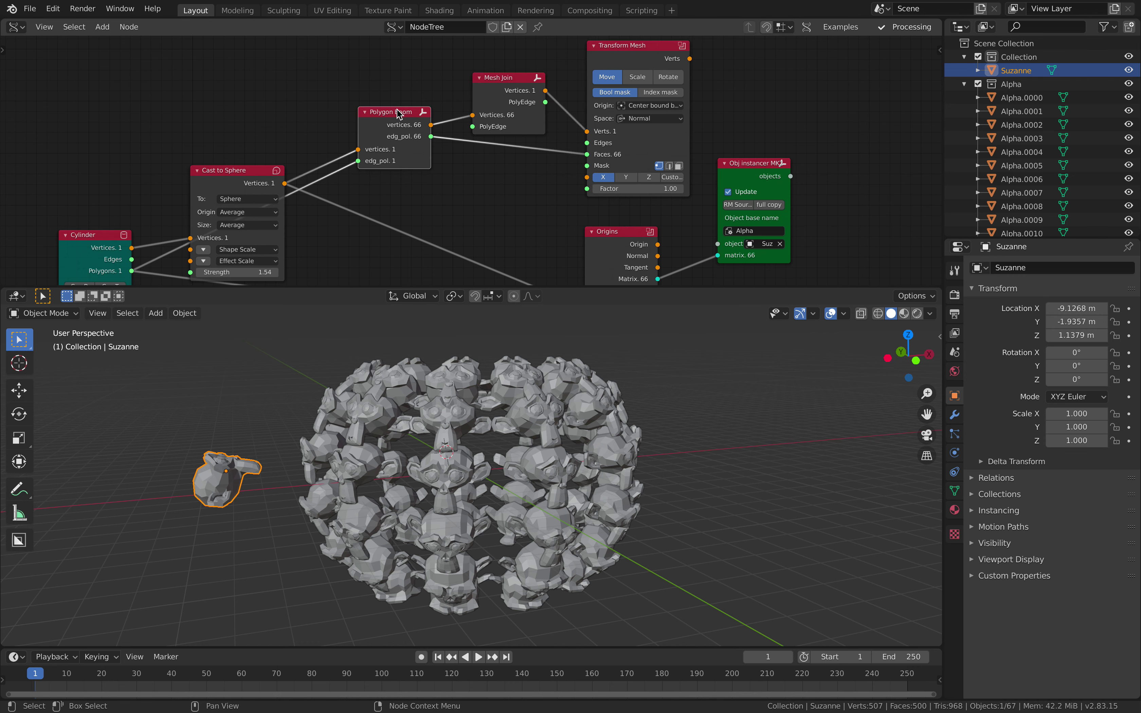
shift+click(612, 55)
key(f)
click(578, 60)
drag(510, 77, 505, 92)
Remove the PolyEdge link into Transform Mesh Edges and move the Obj instancer node right
drag(588, 142, 575, 158)
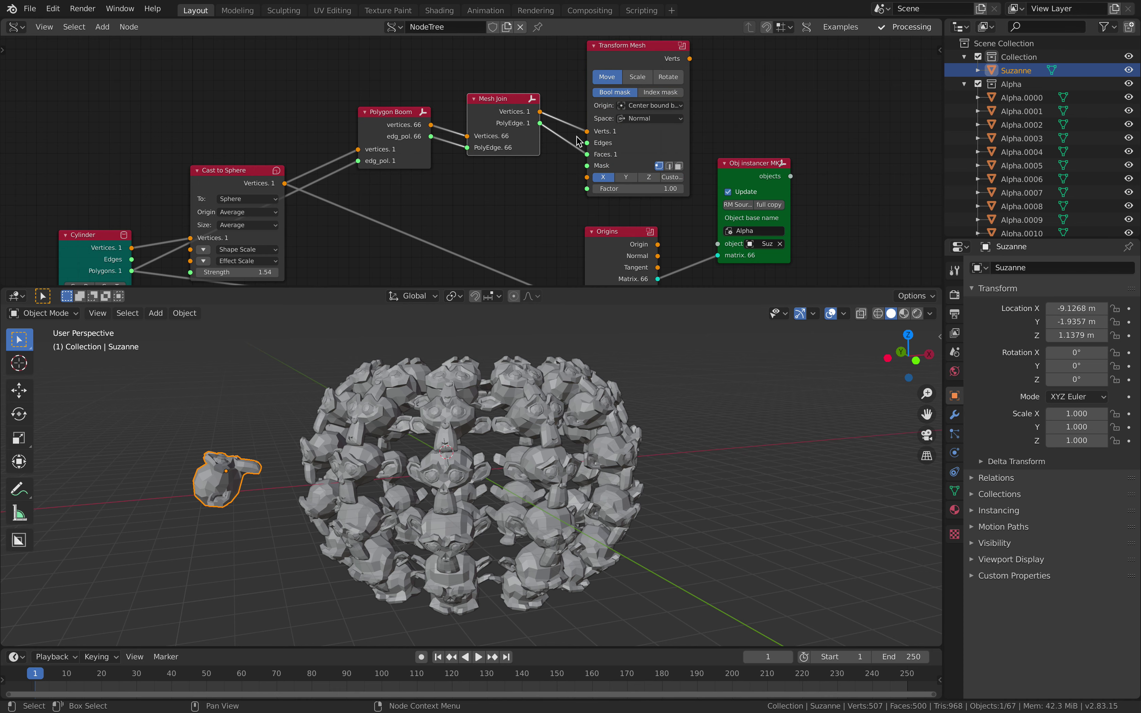
middle_drag(617, 152, 576, 151)
drag(573, 46, 568, 44)
middle_drag(540, 118, 492, 145)
drag(655, 188, 699, 196)
middle_drag(658, 178, 622, 160)
Connect Transform Mesh's Verts output to the Origins Verts input and save the file
scroll(564, 113, down, 1)
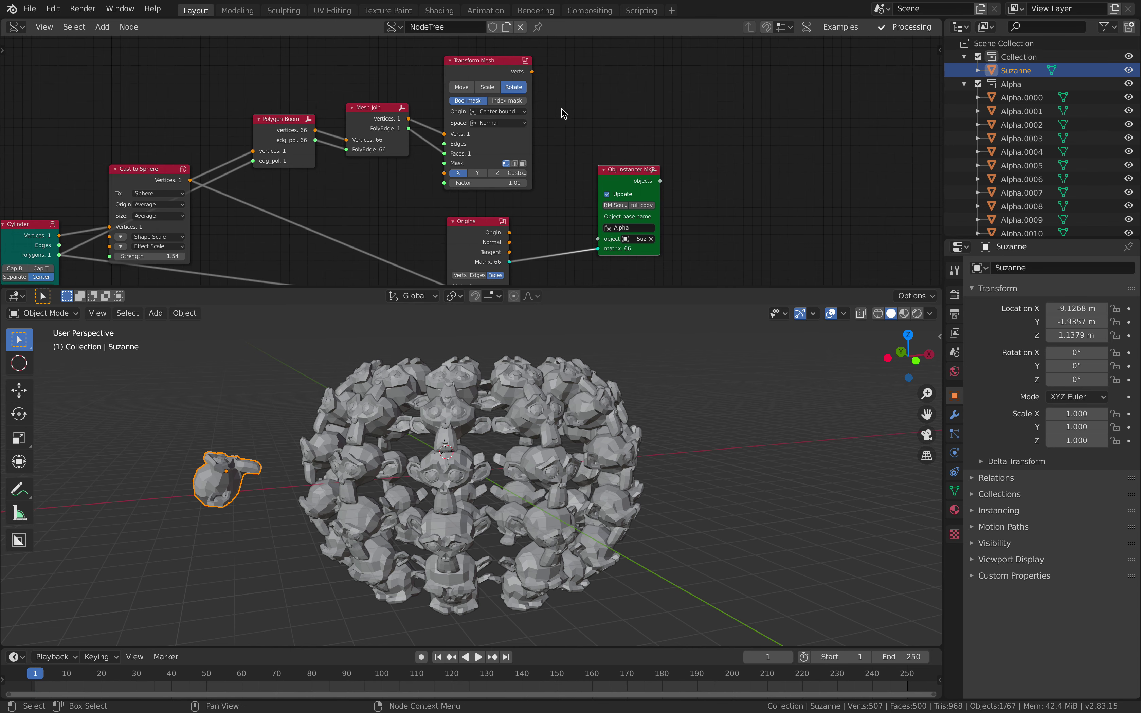
drag(482, 228, 634, 157)
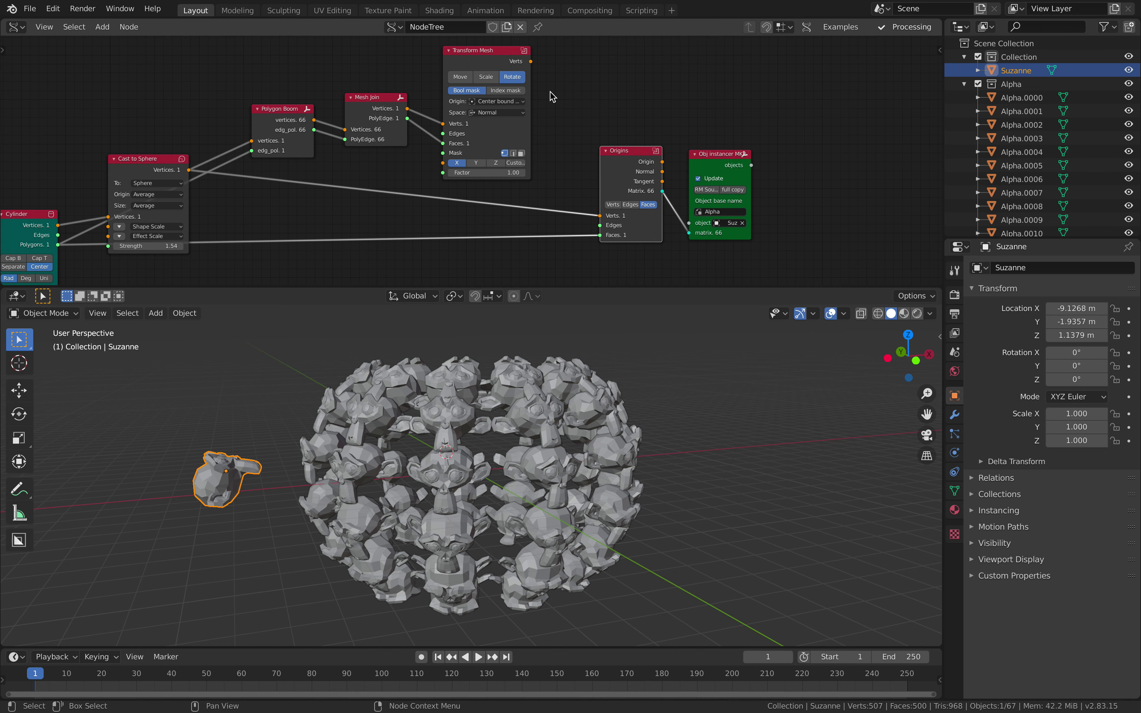
drag(532, 65, 540, 82)
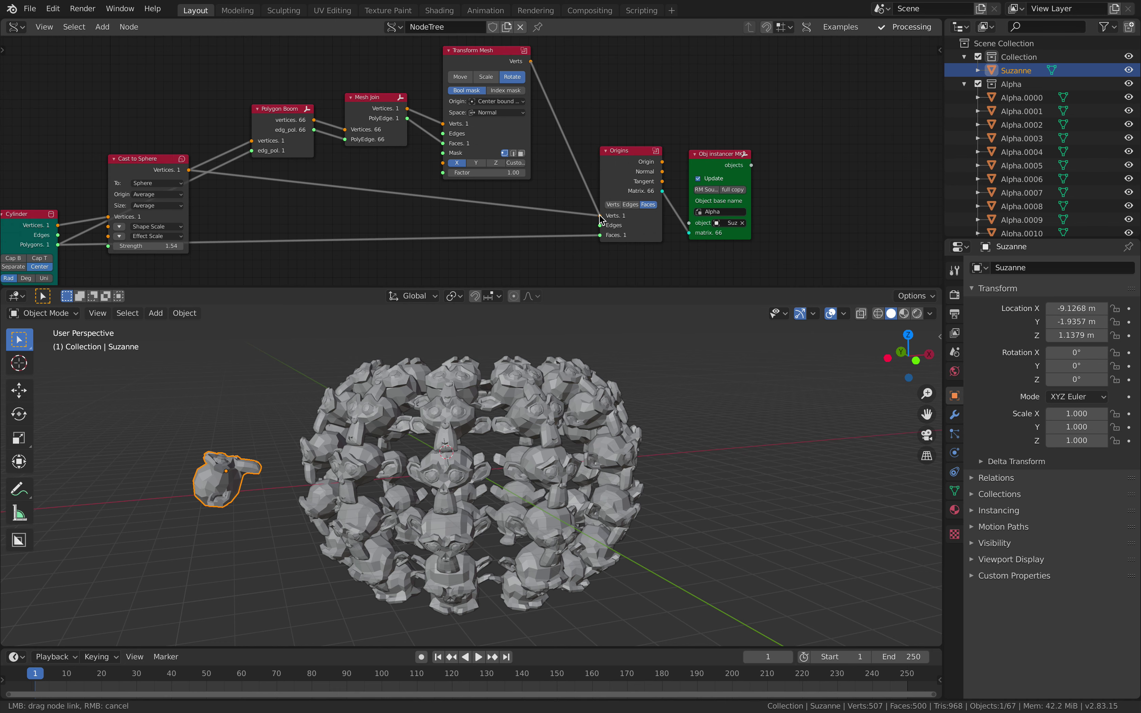
drag(600, 218, 619, 200)
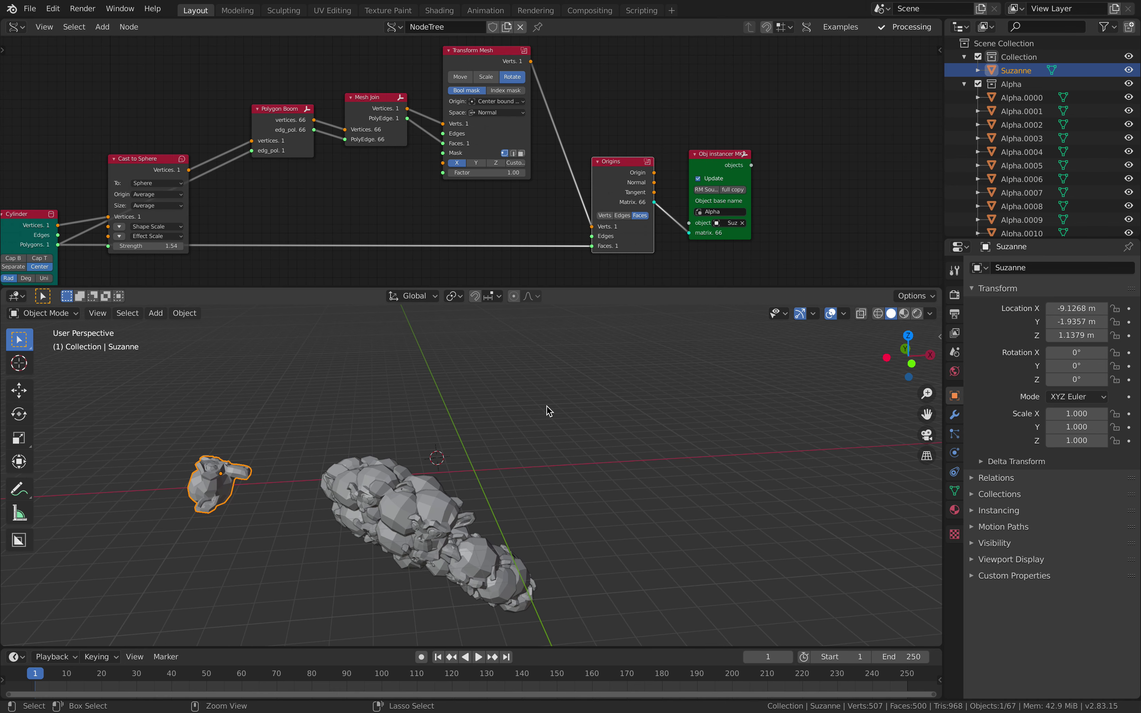
key(ctrl+s)
Set Transform Mesh's Origin to Individual, keeping Space as Normal
scroll(535, 314, up, 1)
scroll(511, 141, up, 1)
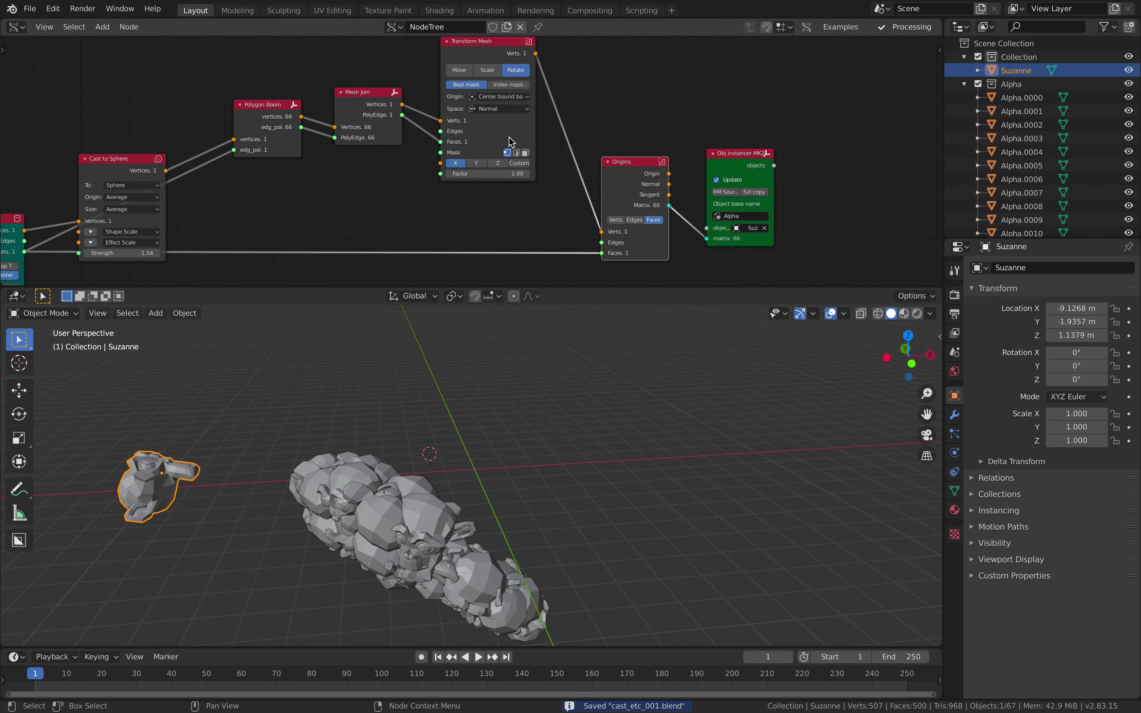
click(504, 97)
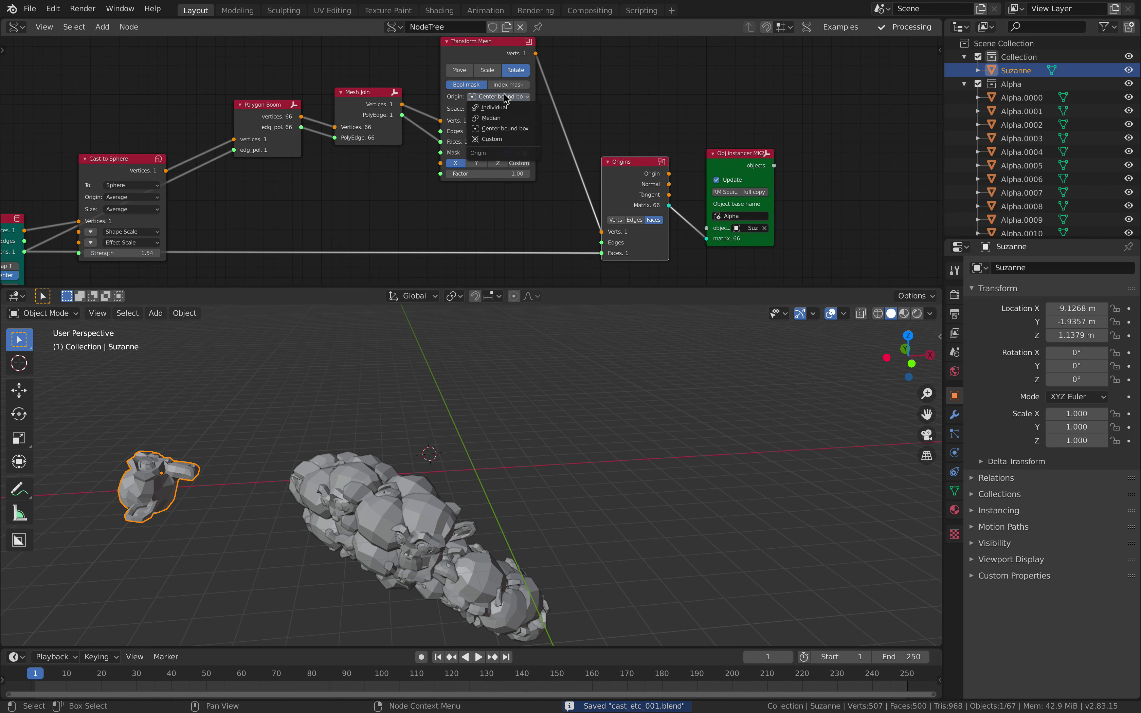
click(504, 108)
click(503, 109)
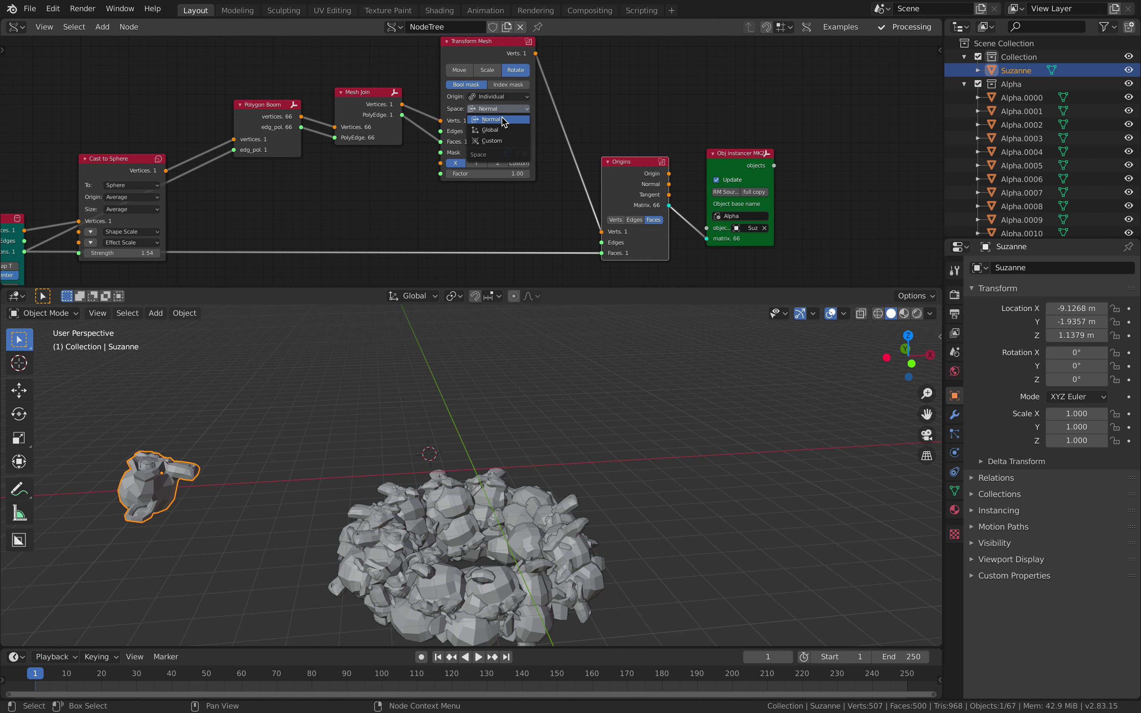
click(501, 121)
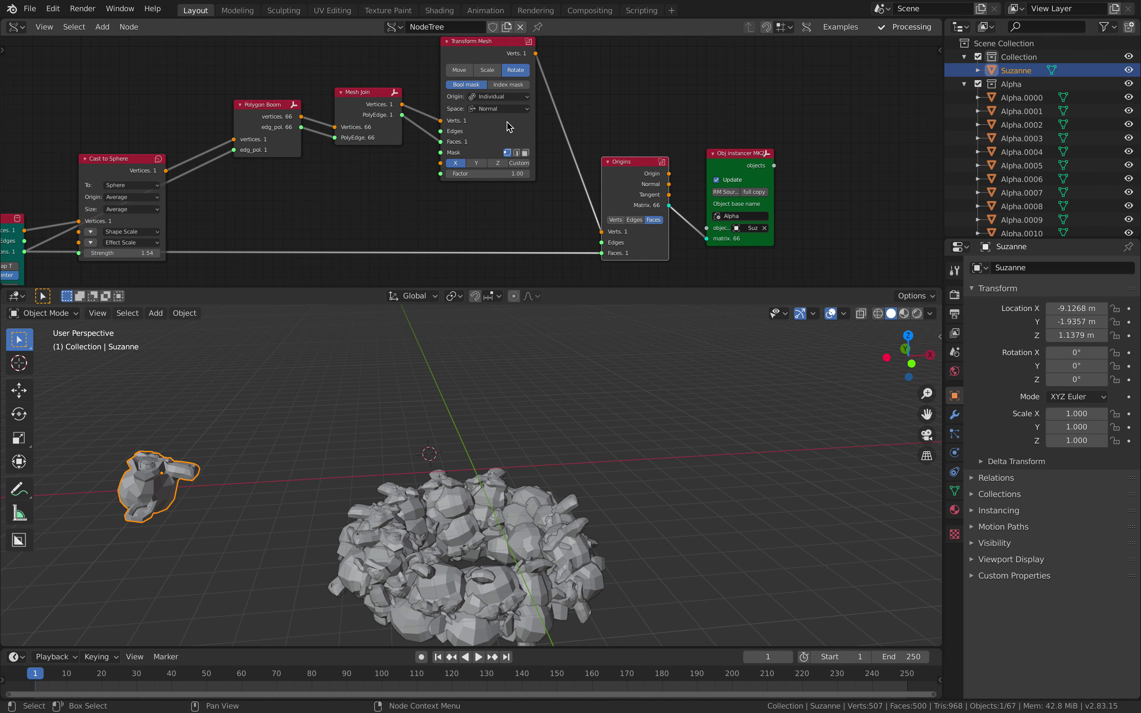
Shift the Origins and Obj instancer nodes to the right
middle_drag(571, 123, 575, 123)
drag(635, 175, 635, 179)
drag(747, 160, 841, 164)
drag(633, 175, 665, 175)
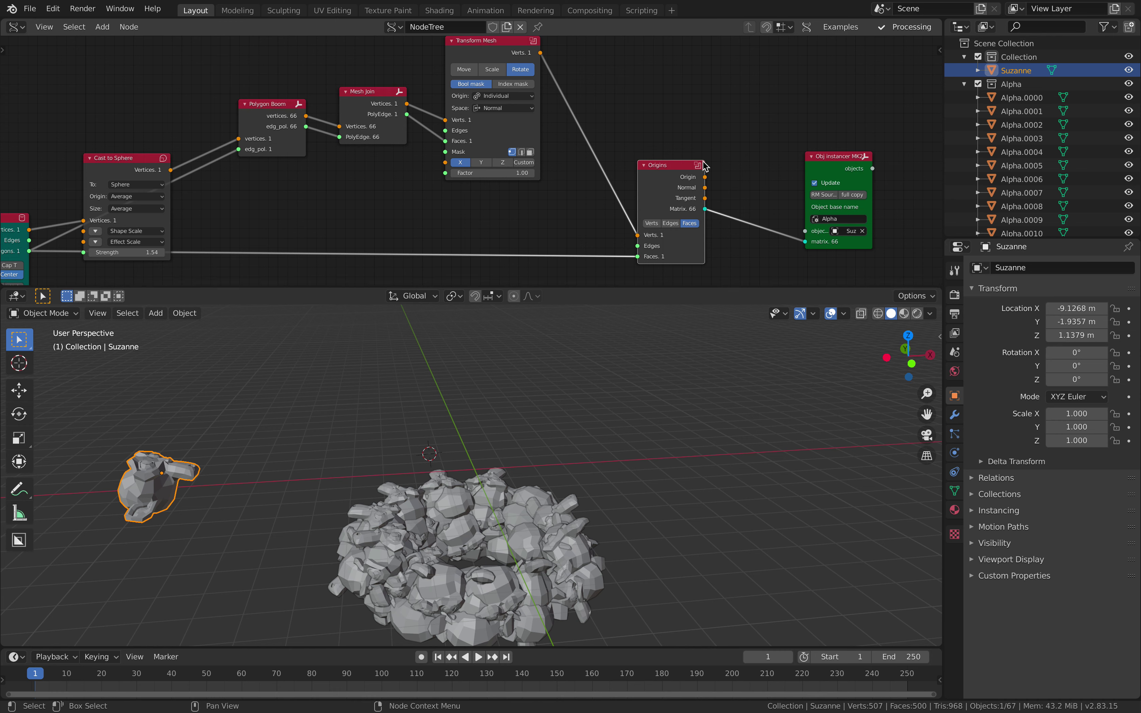
click(670, 225)
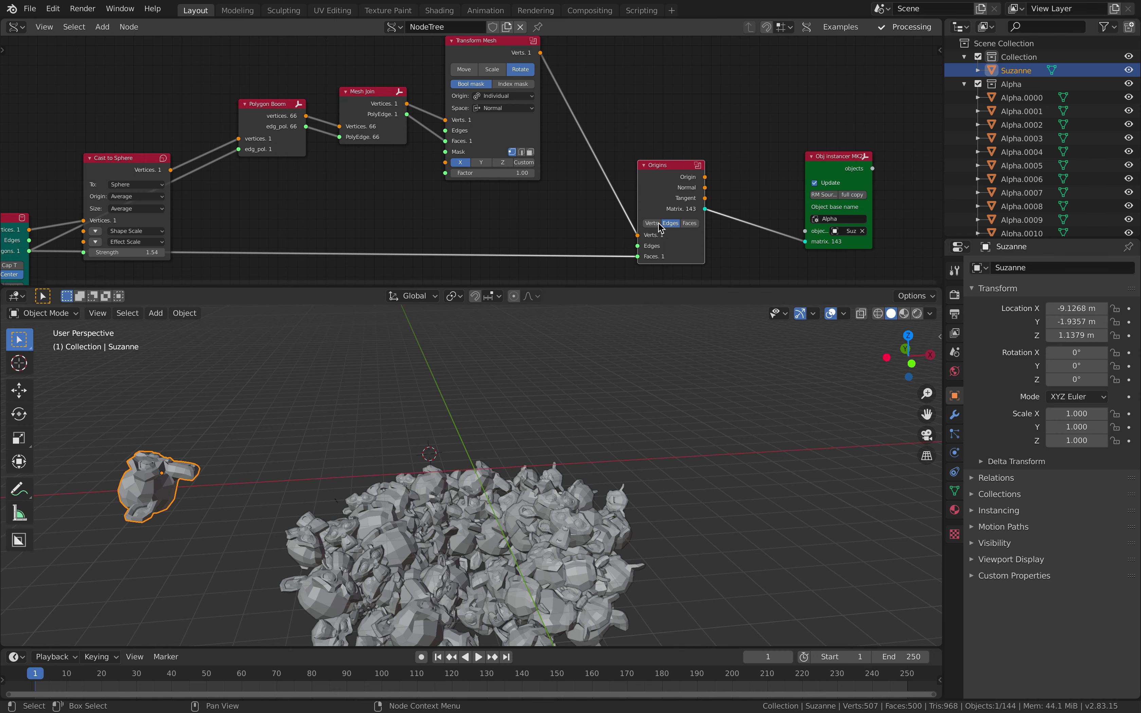
click(652, 224)
middle_drag(625, 396, 642, 408)
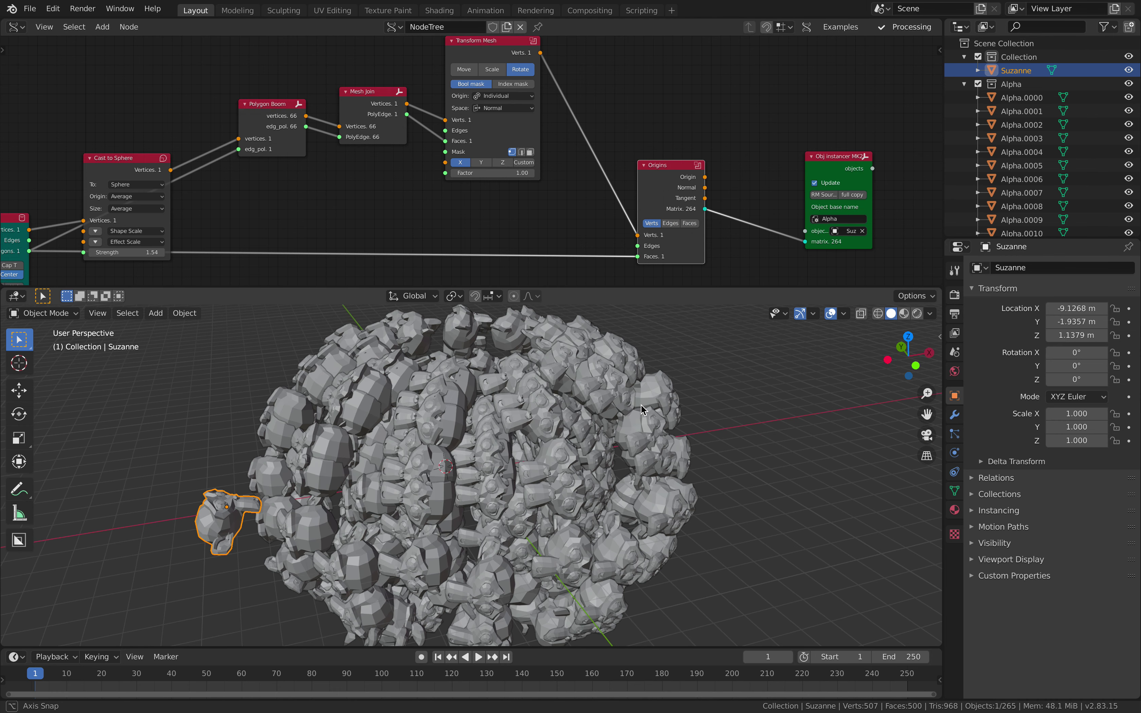
click(689, 225)
click(493, 96)
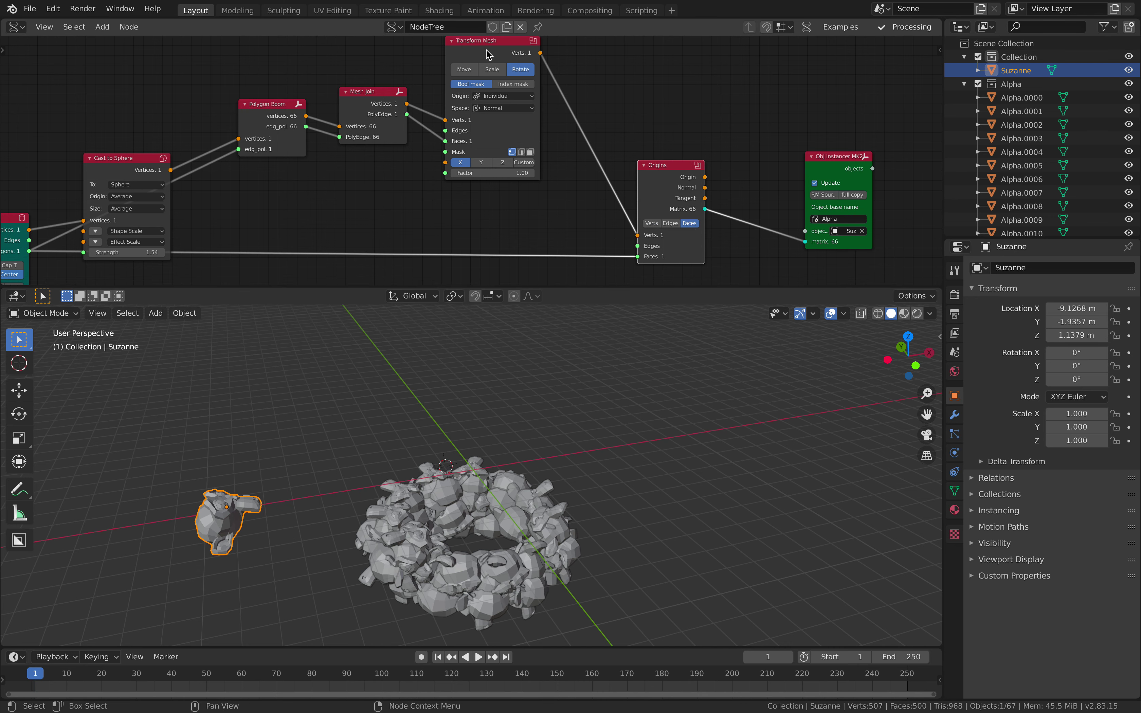
Move the Cast to Sphere node upward in the node tree
middle_drag(482, 55, 491, 92)
drag(491, 92, 502, 80)
middle_drag(543, 174, 554, 104)
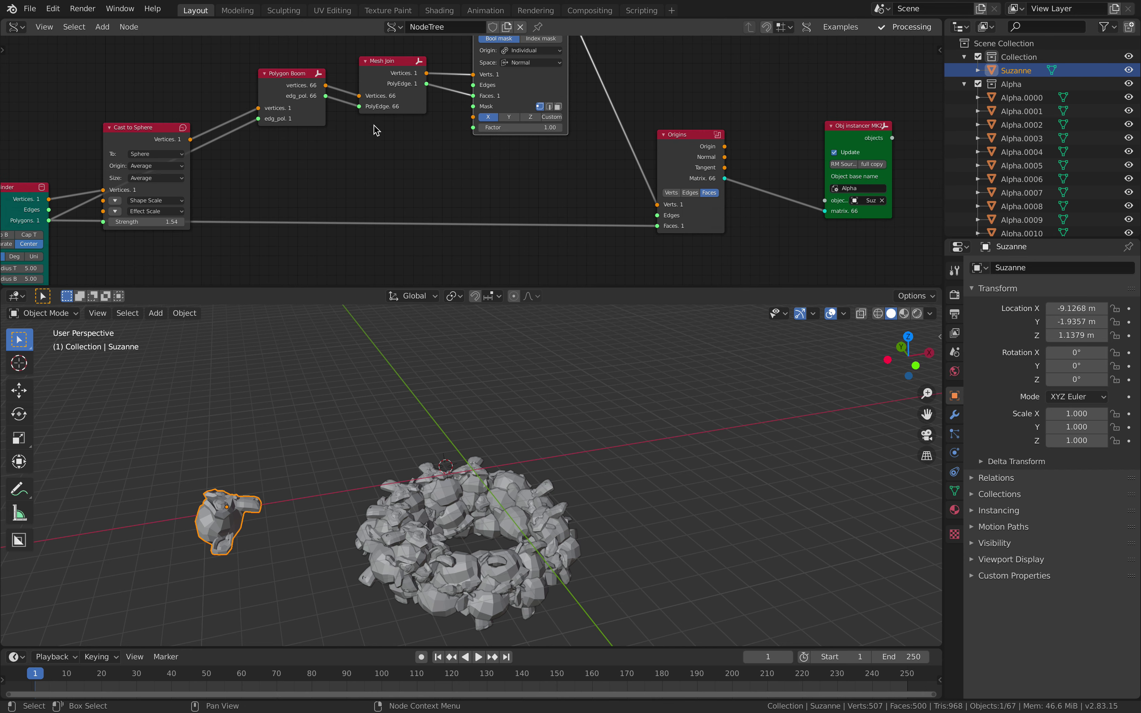
drag(141, 136, 146, 98)
middle_drag(489, 41, 460, 114)
shift+scroll(605, 202, down, 2)
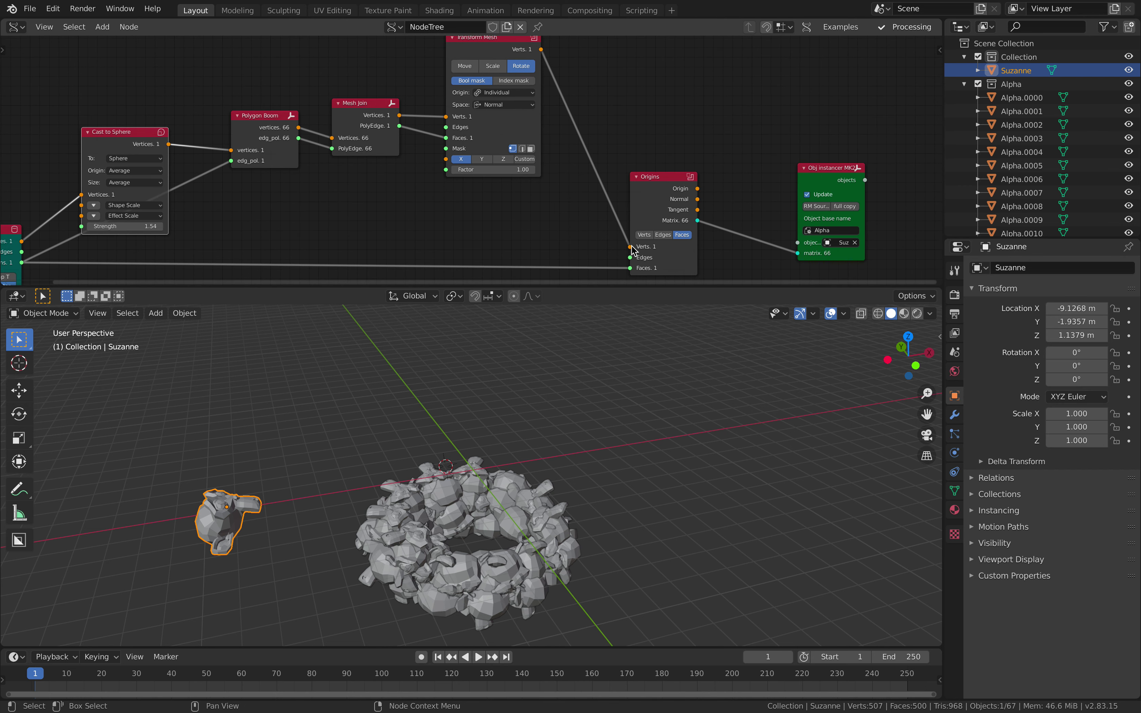
Replace the Origins Verts link with Cast to Sphere's Vertices output
drag(630, 246, 594, 254)
drag(488, 242, 486, 243)
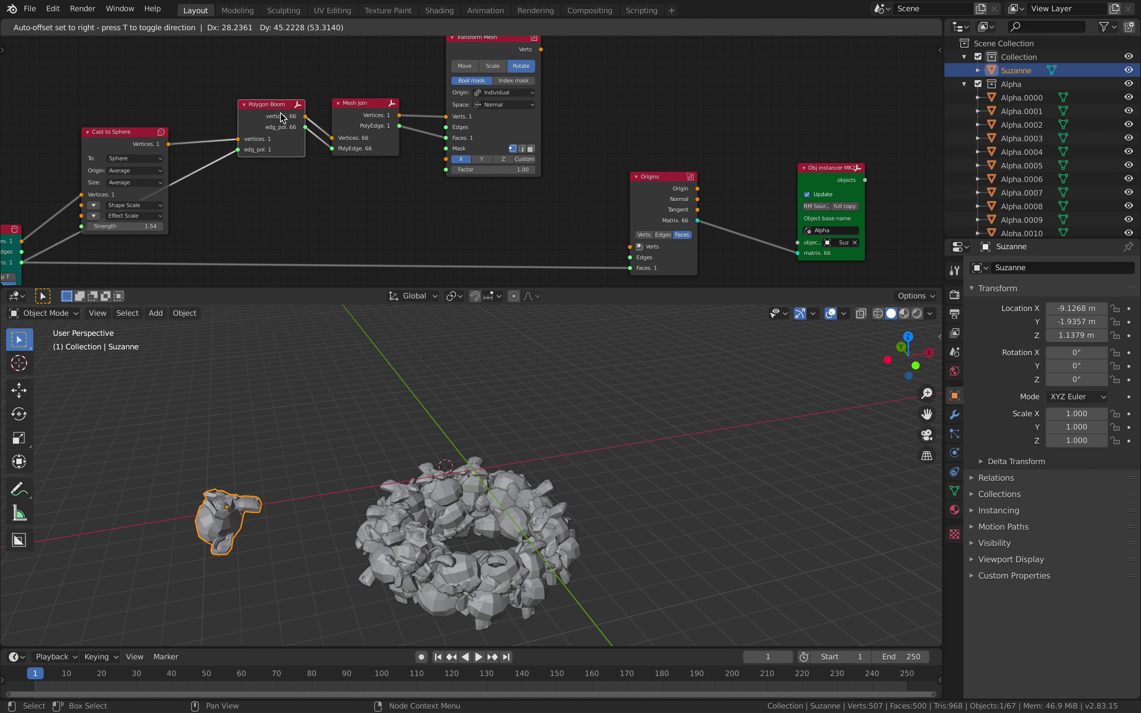
middle_drag(196, 131, 283, 95)
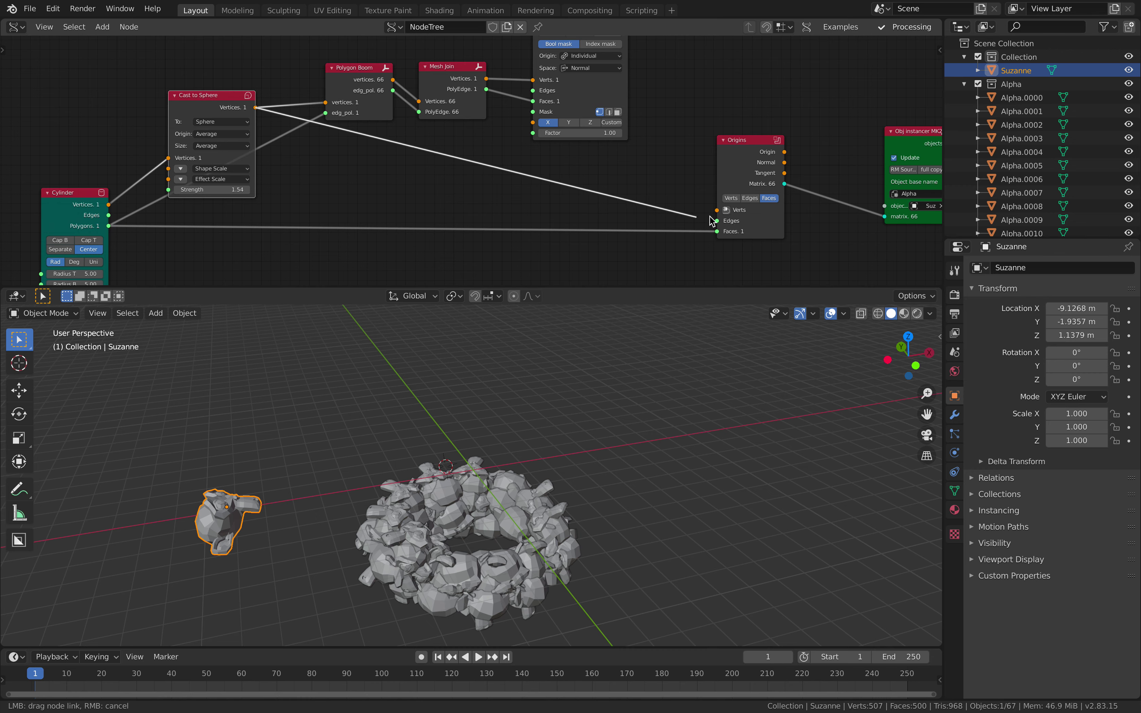
drag(713, 221, 717, 210)
middle_drag(639, 412, 307, 491)
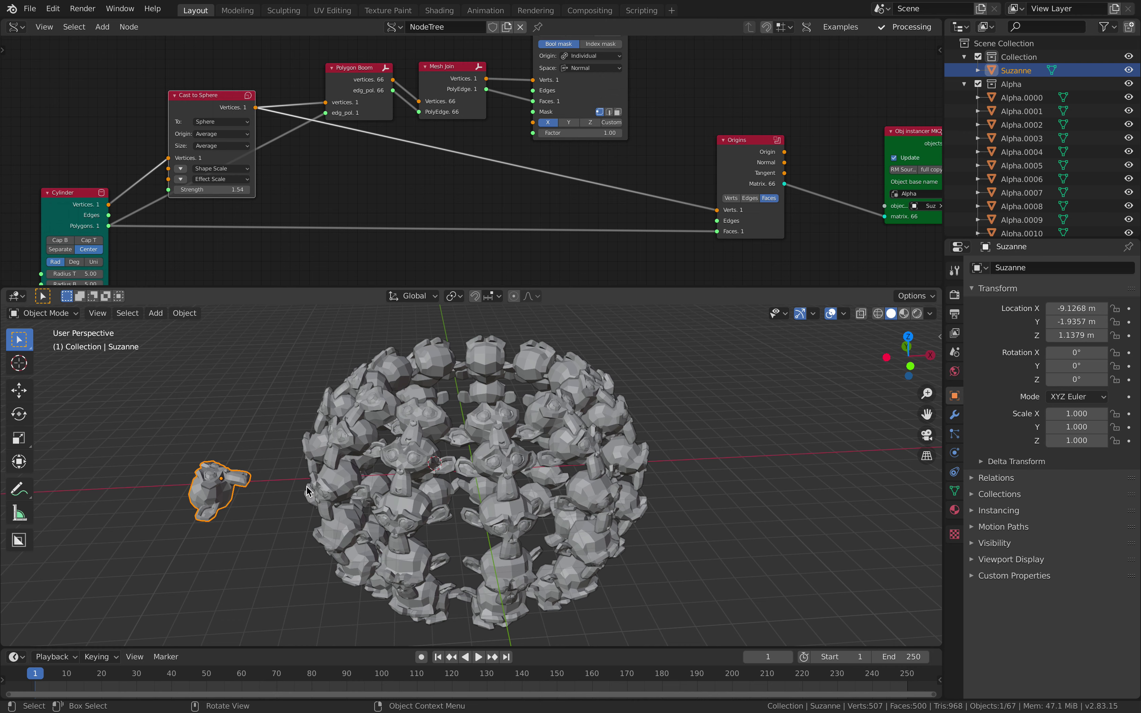
scroll(295, 446, up, 2)
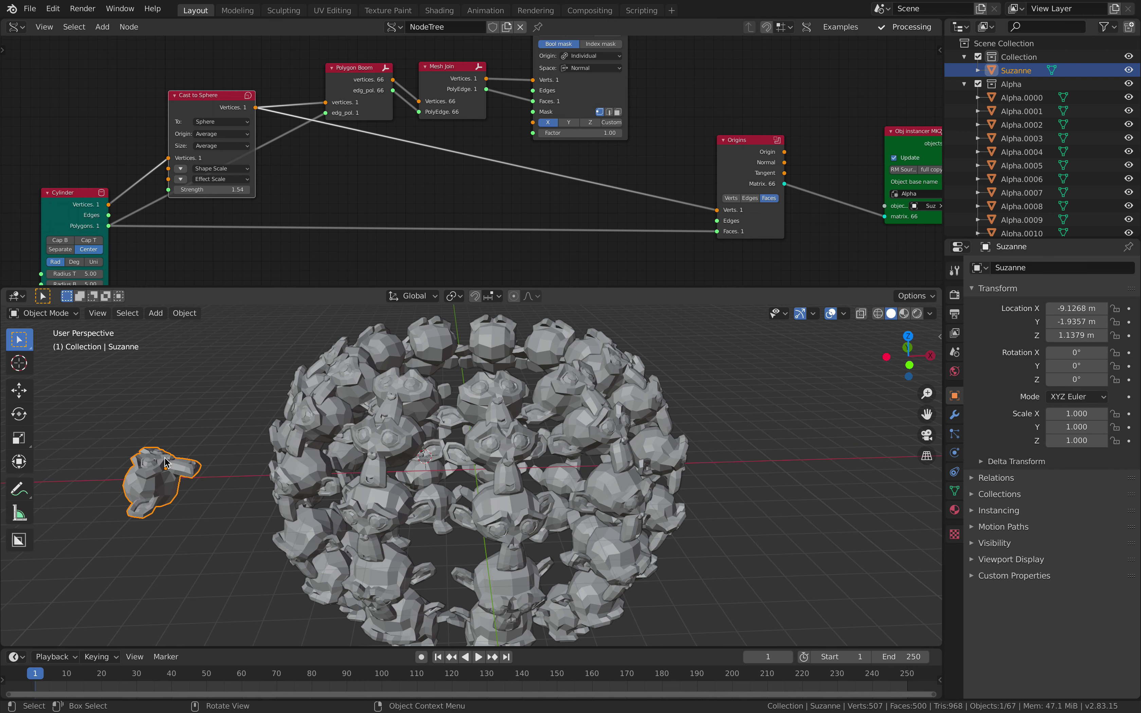
Rotate Suzanne's mesh about X in Edit Mode, reorienting every copy on the sphere
key(Tab)
middle_drag(186, 419, 153, 417)
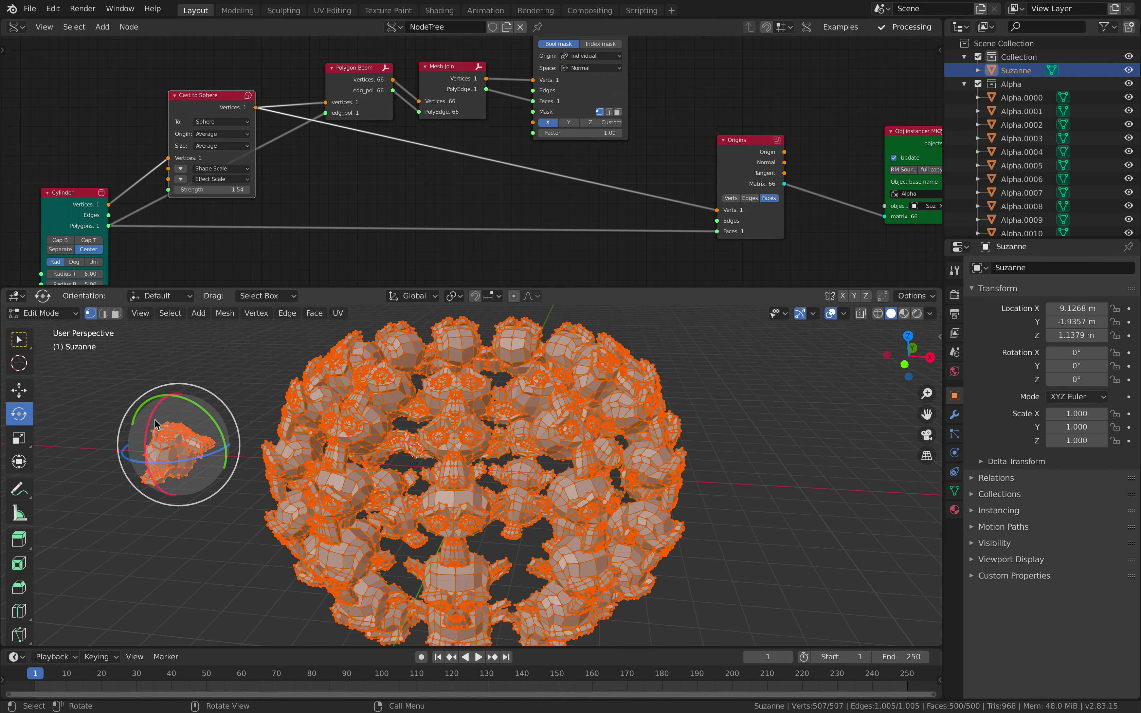
drag(152, 418, 249, 492)
key(Tab)
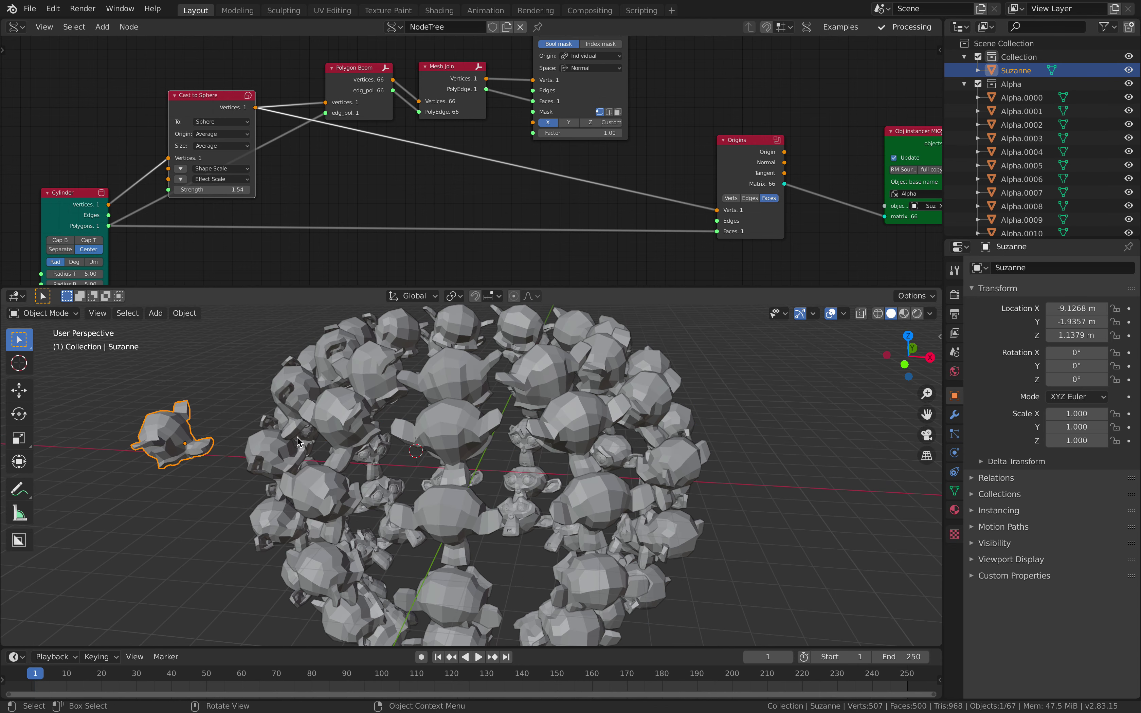
middle_drag(357, 430, 356, 433)
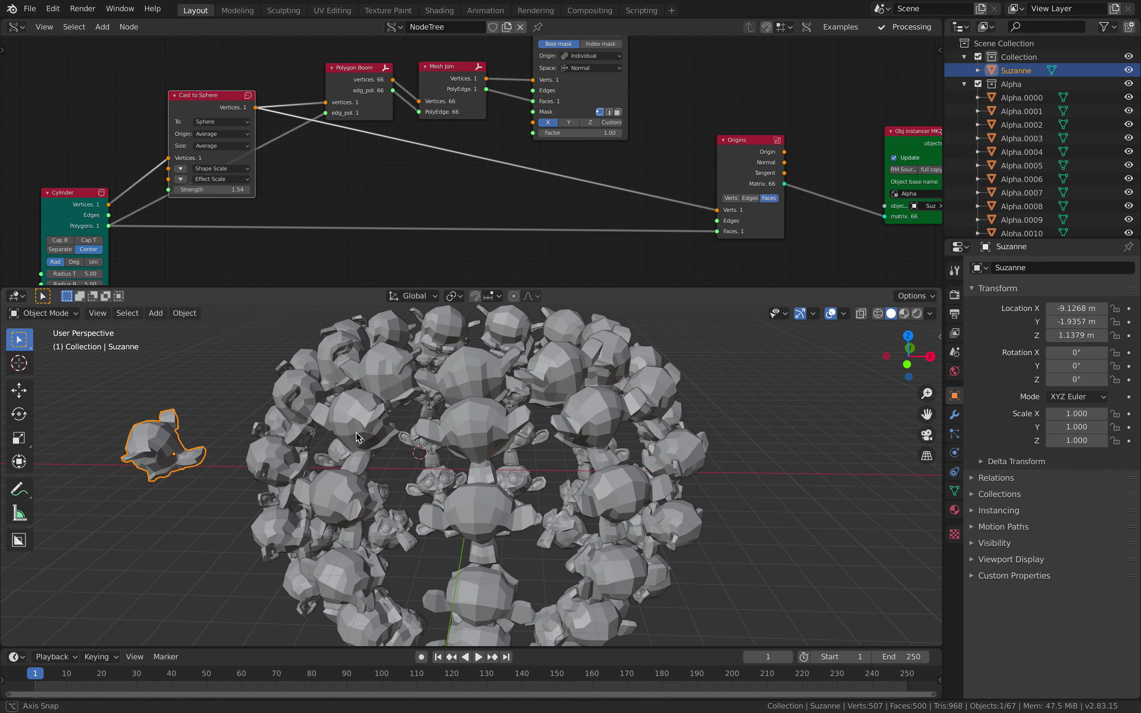
Set Cylinder Height to 11.56 and Cast to Sphere Strength to 1.30
middle_drag(518, 487, 255, 392)
middle_drag(362, 126, 488, 51)
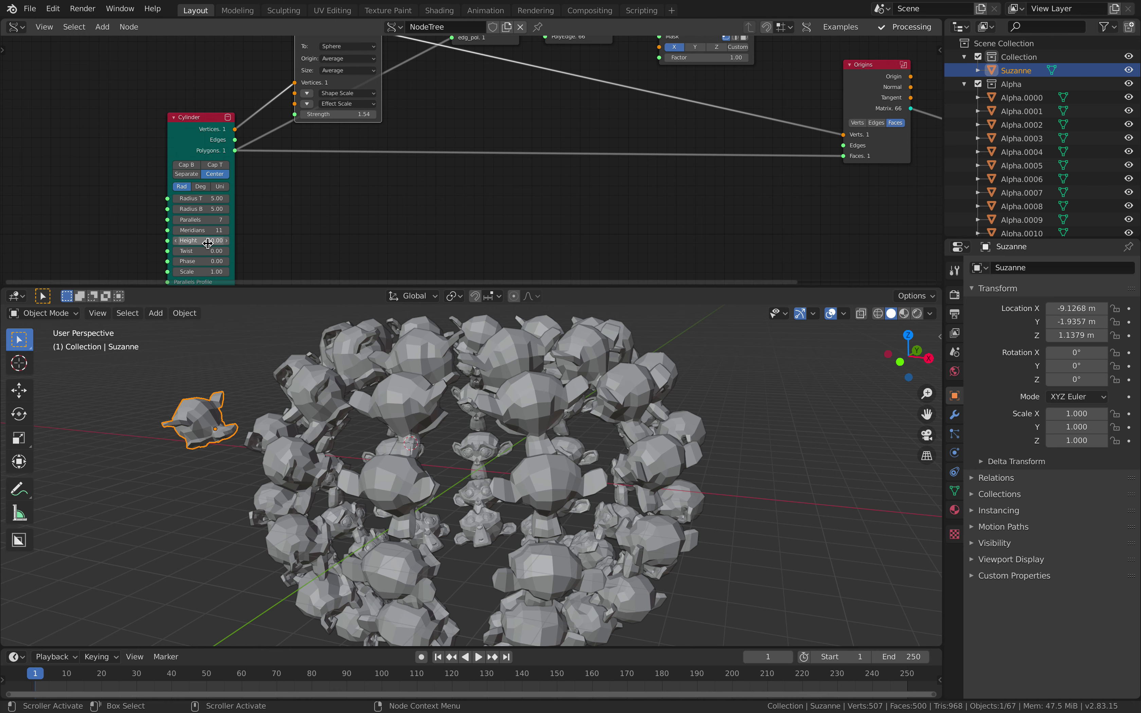
mouse_move(208, 241)
mouse_down()
mouse_move(229, 240)
mouse_move(207, 244)
mouse_up()
middle_drag(270, 197, 258, 215)
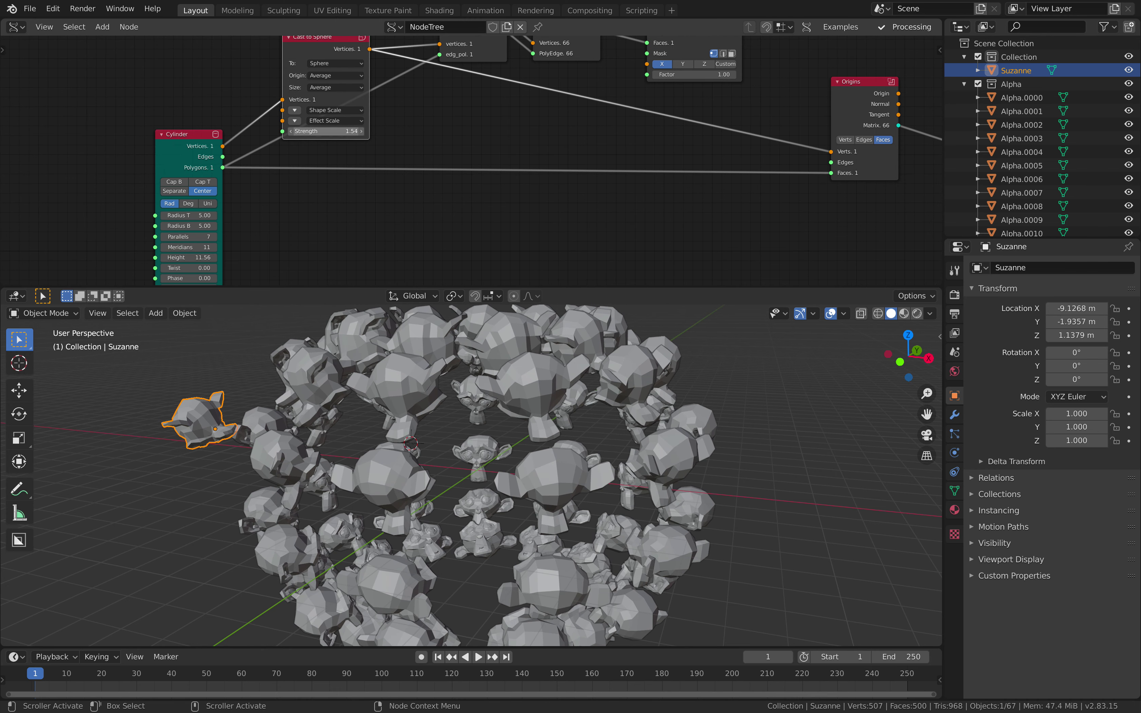
mouse_move(326, 131)
mouse_down()
mouse_move(274, 131)
mouse_move(320, 132)
mouse_up()
Raise the Cylinder Meridians from 11 to 13, giving 78 Suzanne copies
shift+scroll(231, 191, down, 2)
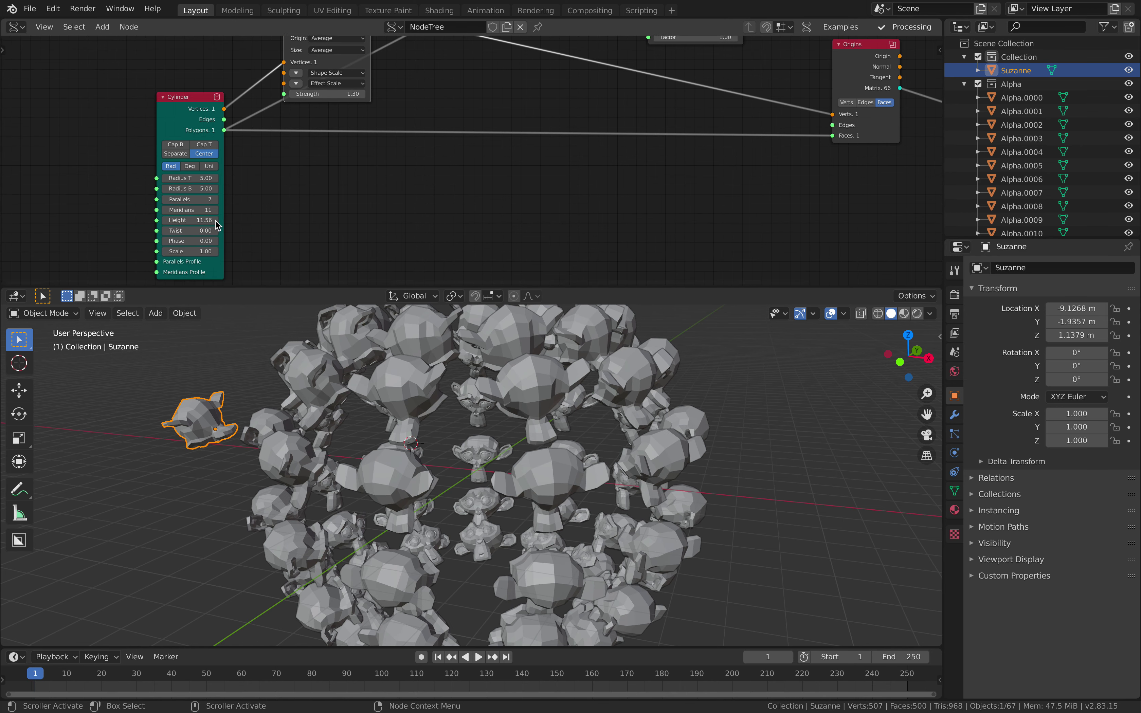
drag(202, 173, 172, 171)
click(186, 208)
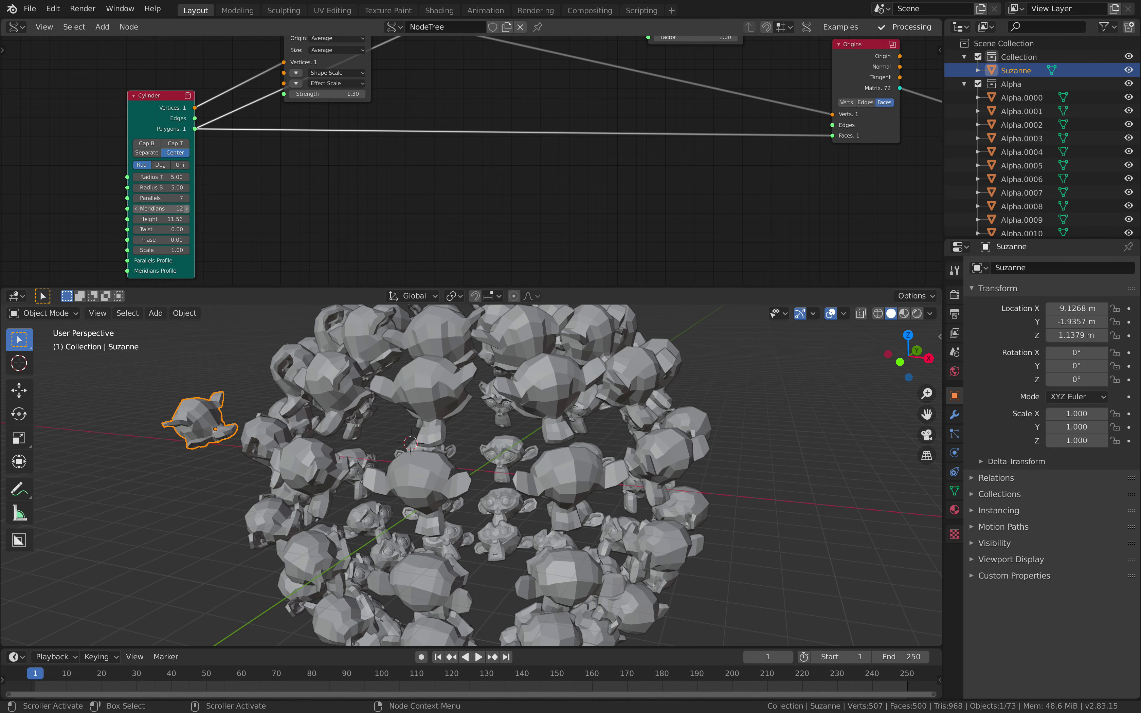
click(186, 209)
middle_drag(547, 406, 415, 410)
scroll(438, 411, down, 3)
middle_drag(491, 418, 559, 447)
scroll(538, 404, up, 3)
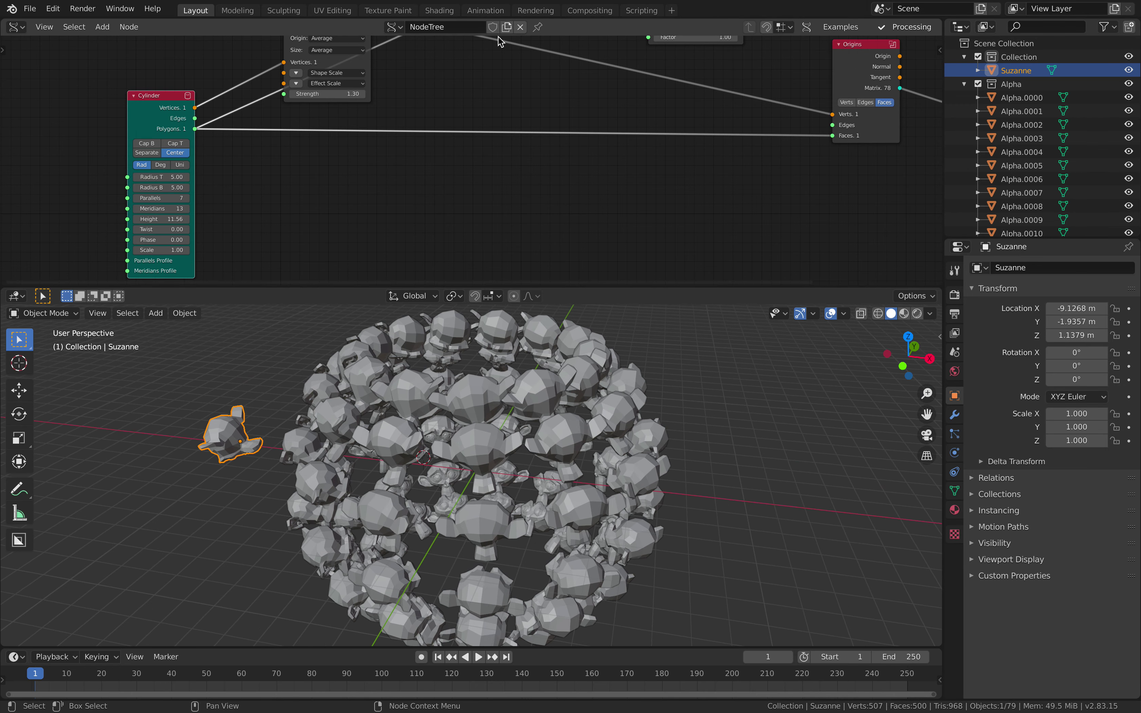
scroll(576, 112, down, 5)
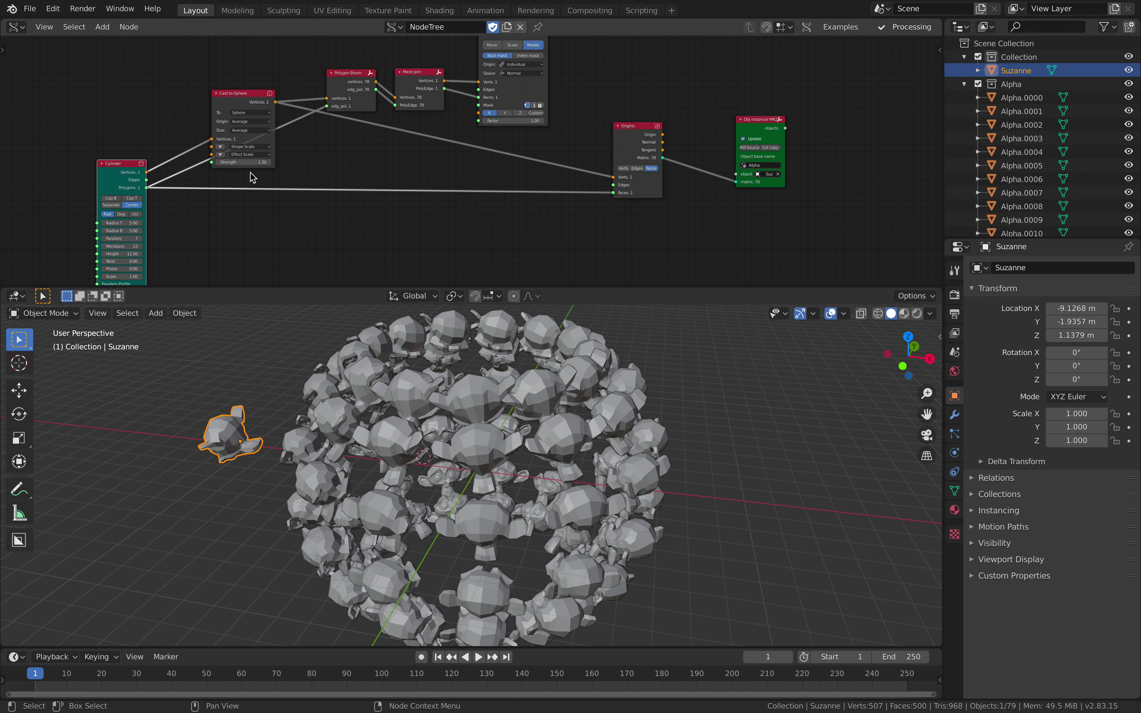
Move Transform Mesh, Mesh Join and Polygon Boom up and right in the node editor
middle_drag(306, 183, 260, 212)
drag(470, 55, 526, 40)
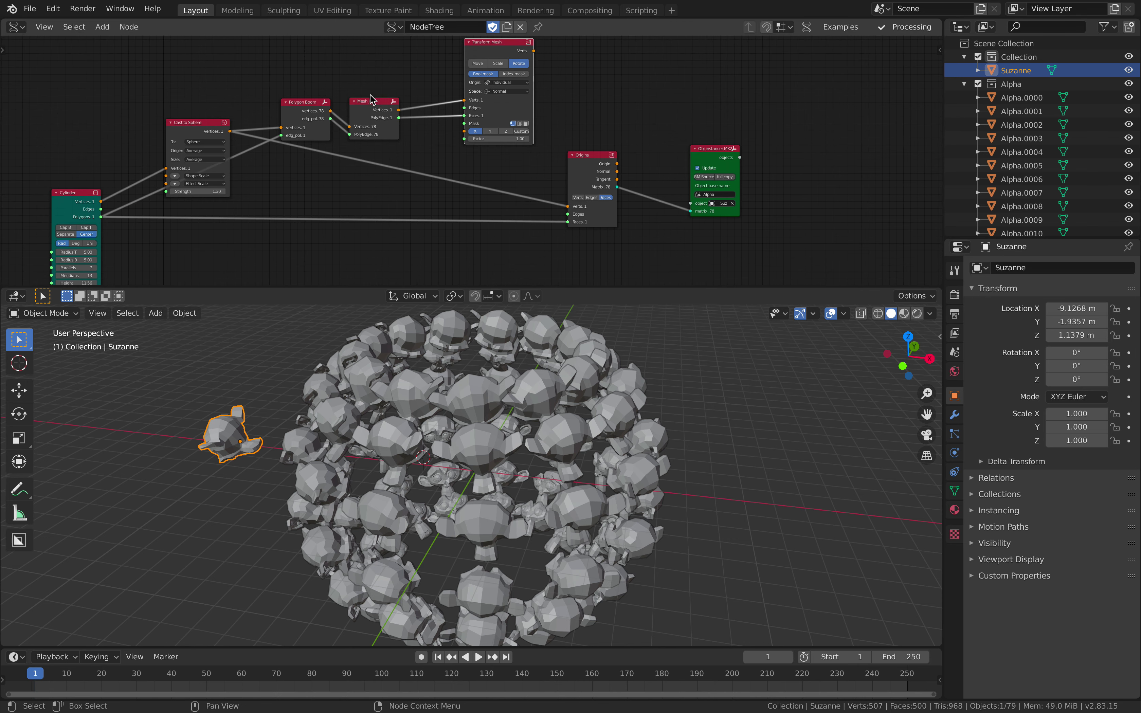
drag(373, 101, 391, 85)
drag(306, 102, 314, 96)
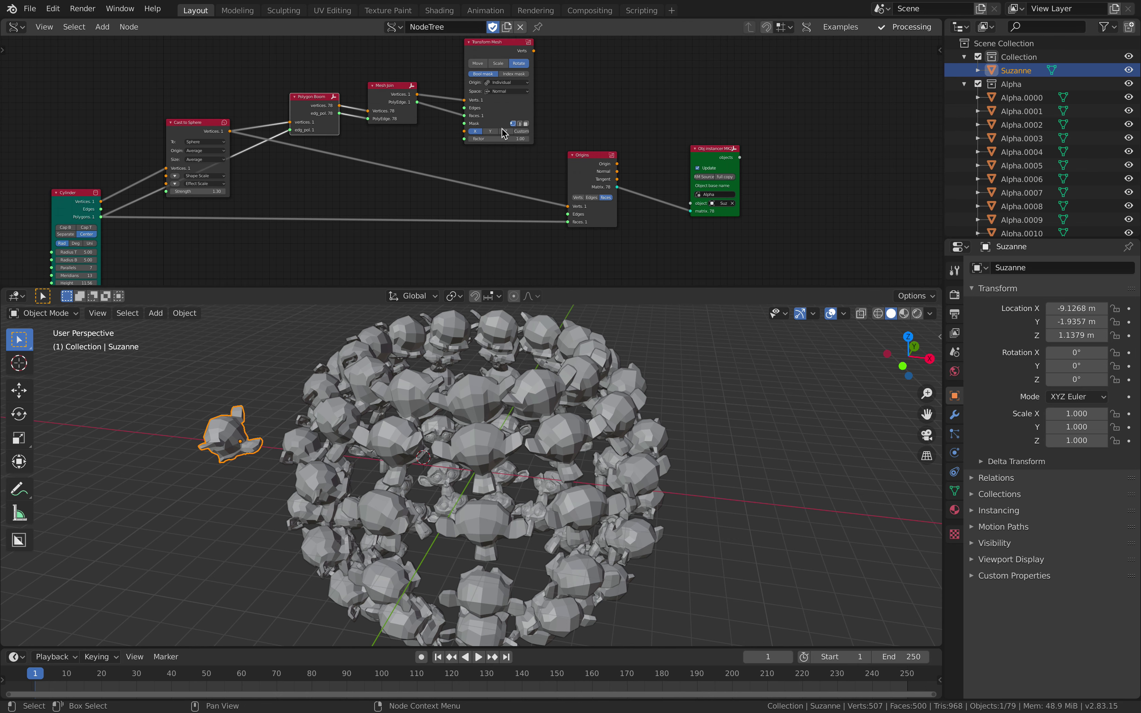
Orbit and zoom around the 78-copy Suzanne sphere to inspect it
middle_drag(385, 113, 390, 135)
scroll(419, 83, up, 3)
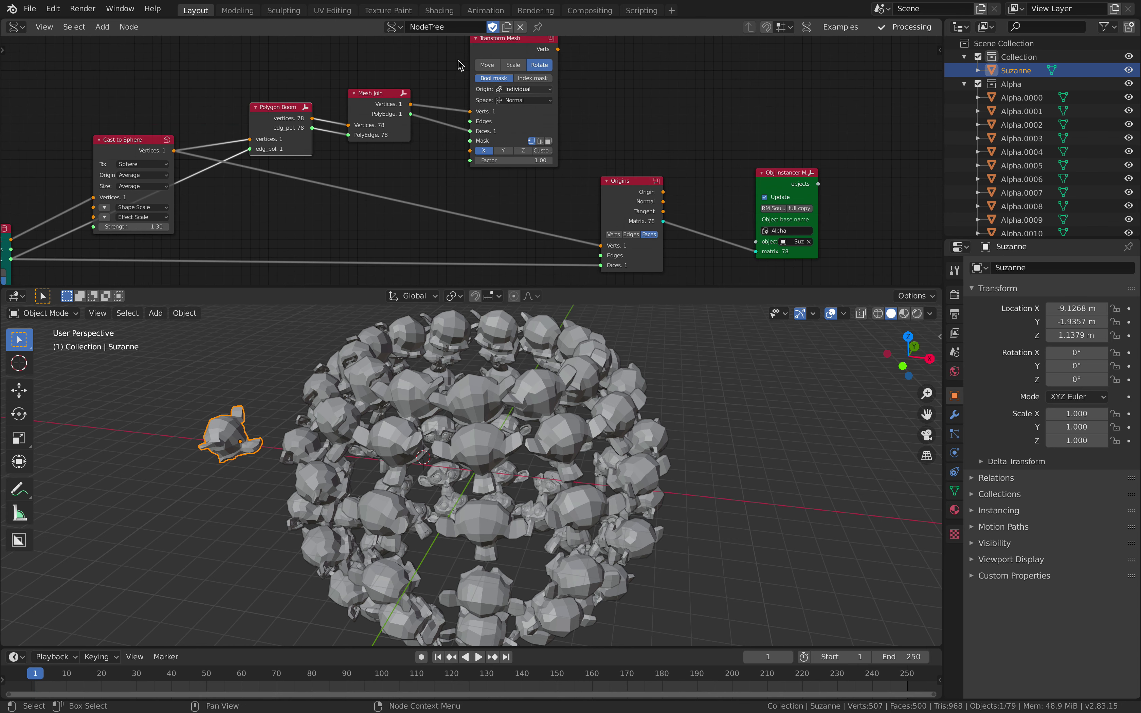
middle_drag(428, 89, 432, 102)
scroll(525, 88, up, 2)
shift+scroll(581, 68, up, 3)
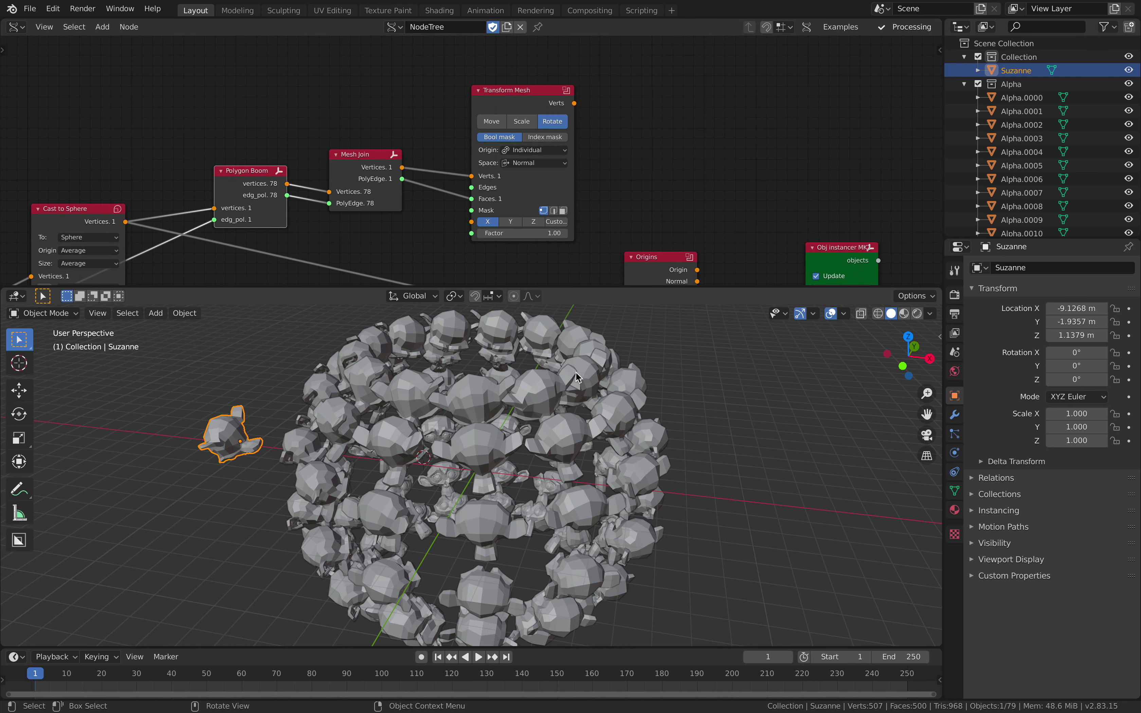
middle_drag(563, 484, 556, 425)
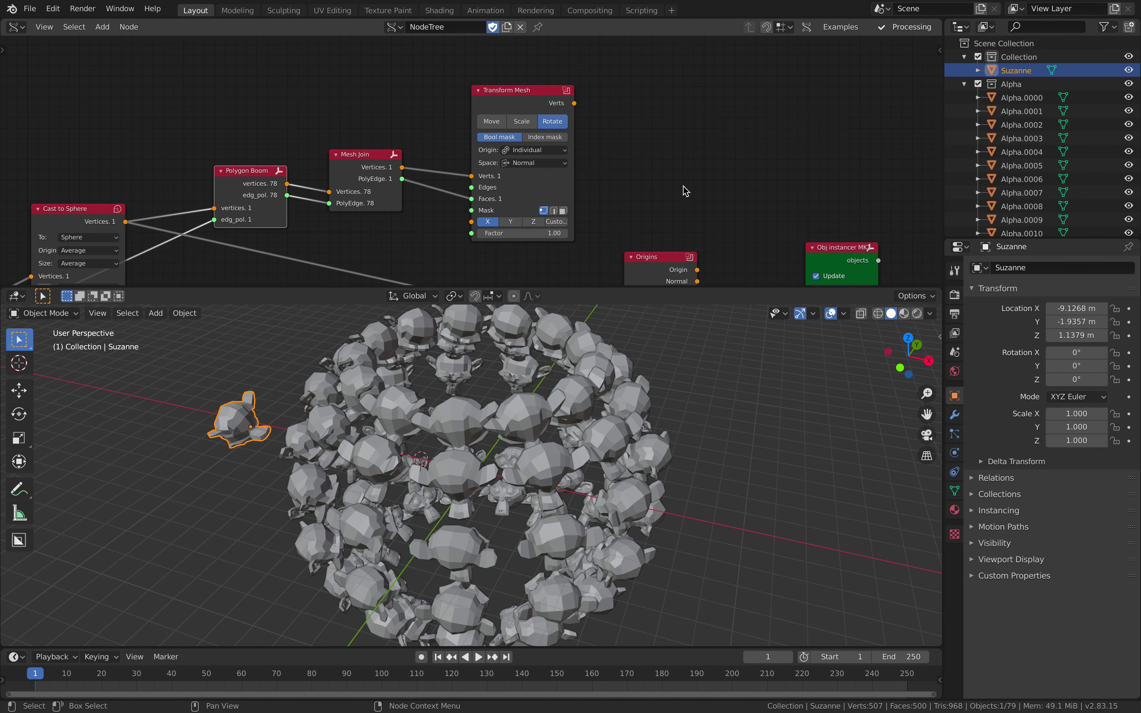
scroll(685, 191, down, 3)
scroll(1042, 142, down, 5)
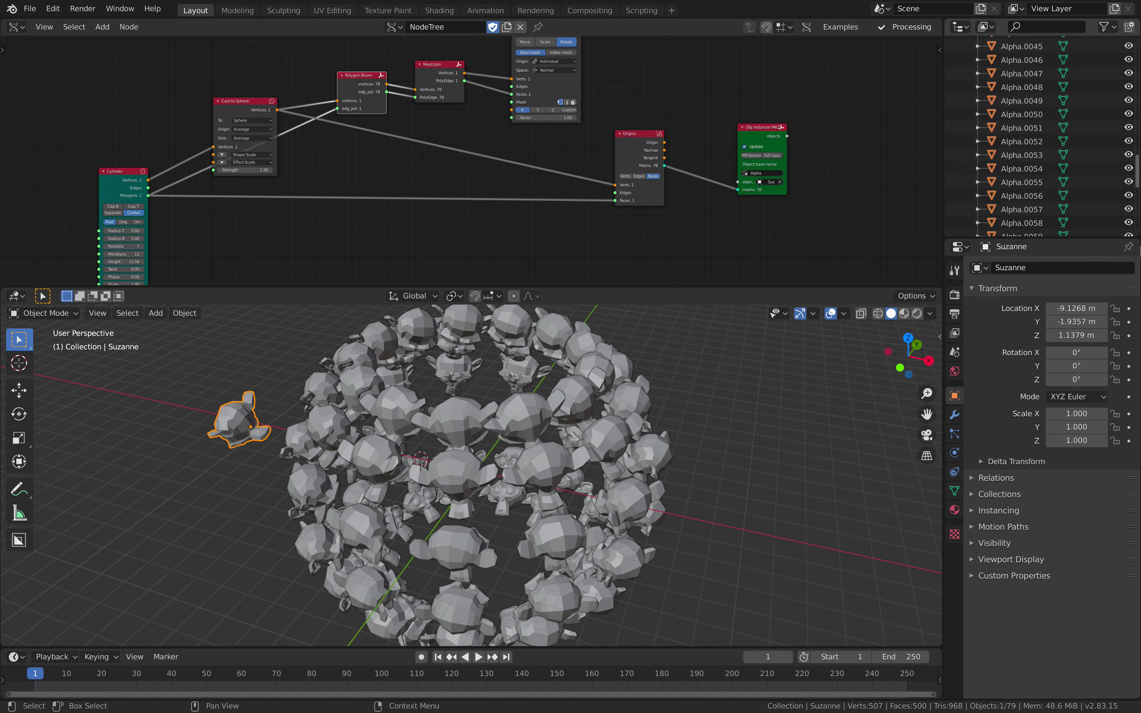
scroll(1042, 142, up, 5)
middle_drag(592, 481, 633, 464)
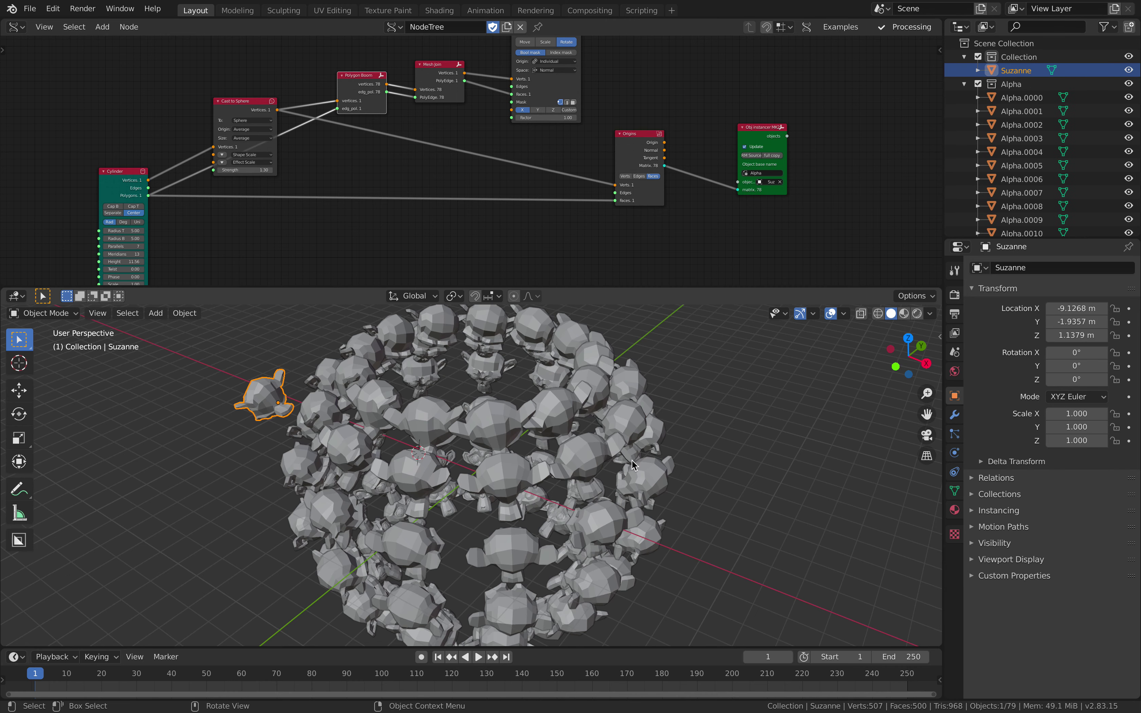